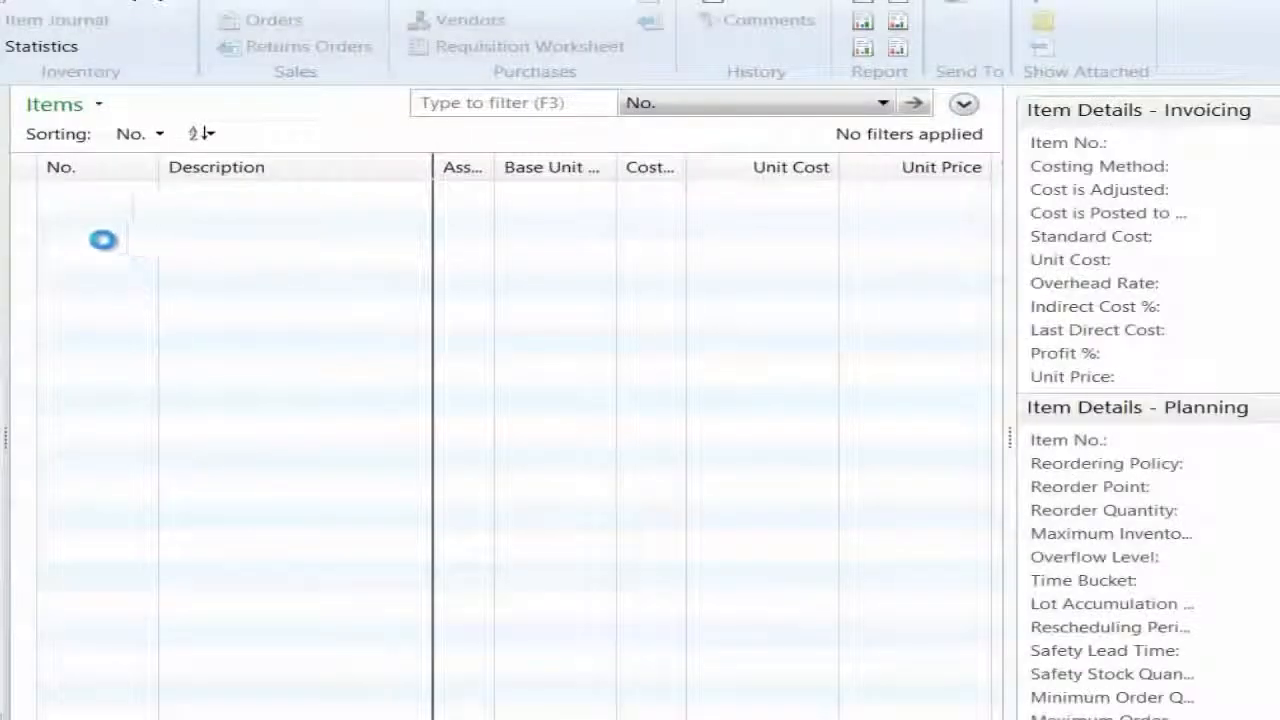
Filter the item list to number 8924-W and open the item card of Server - Enterprise Package.
{"action": "left_click", "coordinate": [494, 104]}
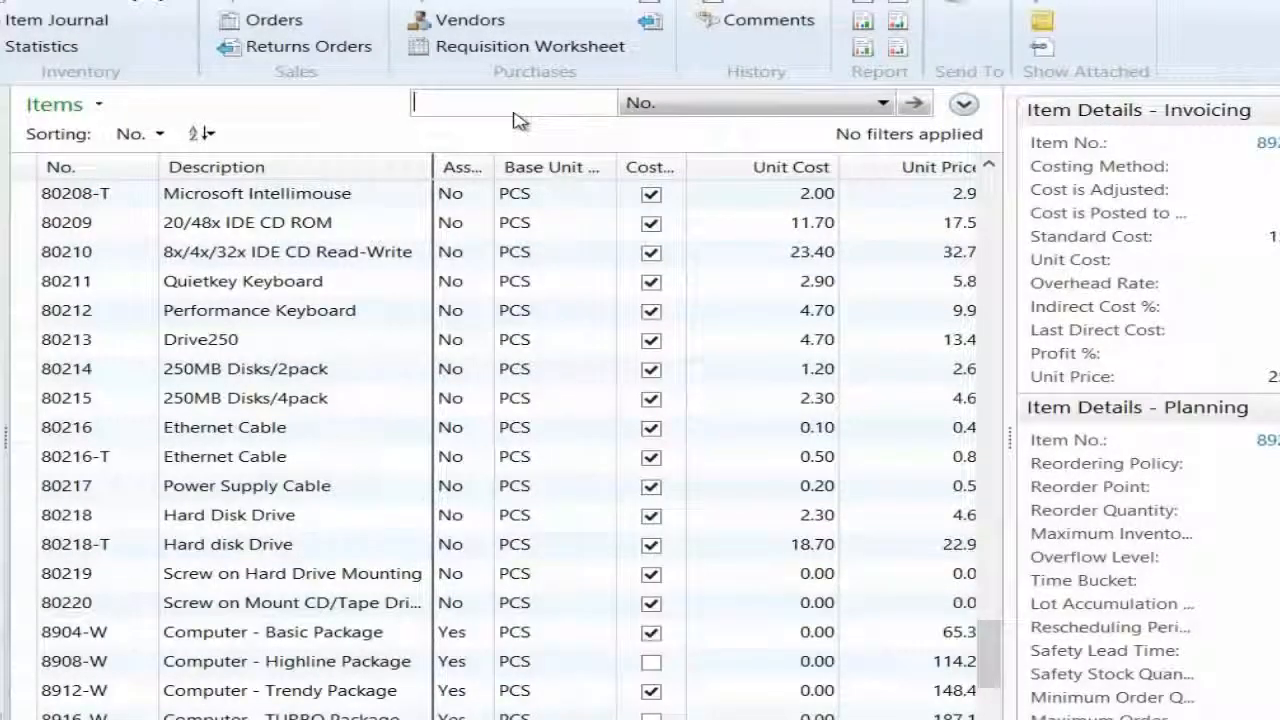
{"action": "type", "text": "8924-w"}
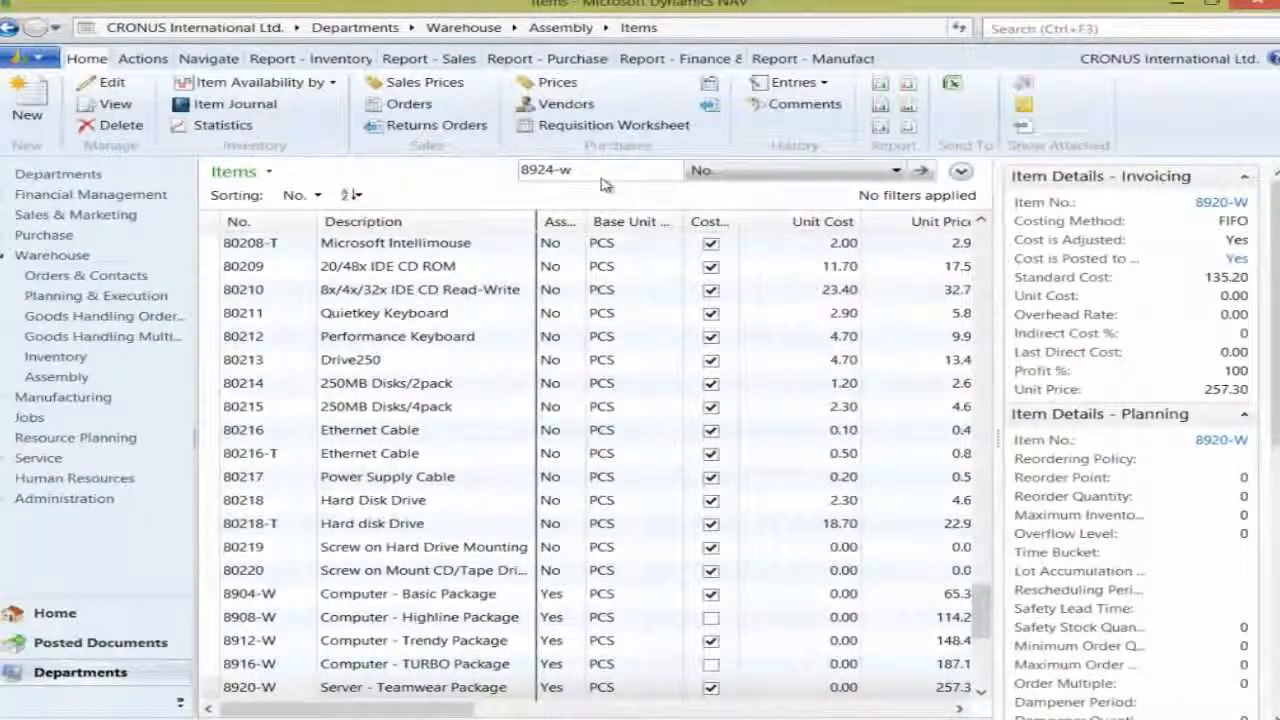
{"action": "key", "text": "Return"}
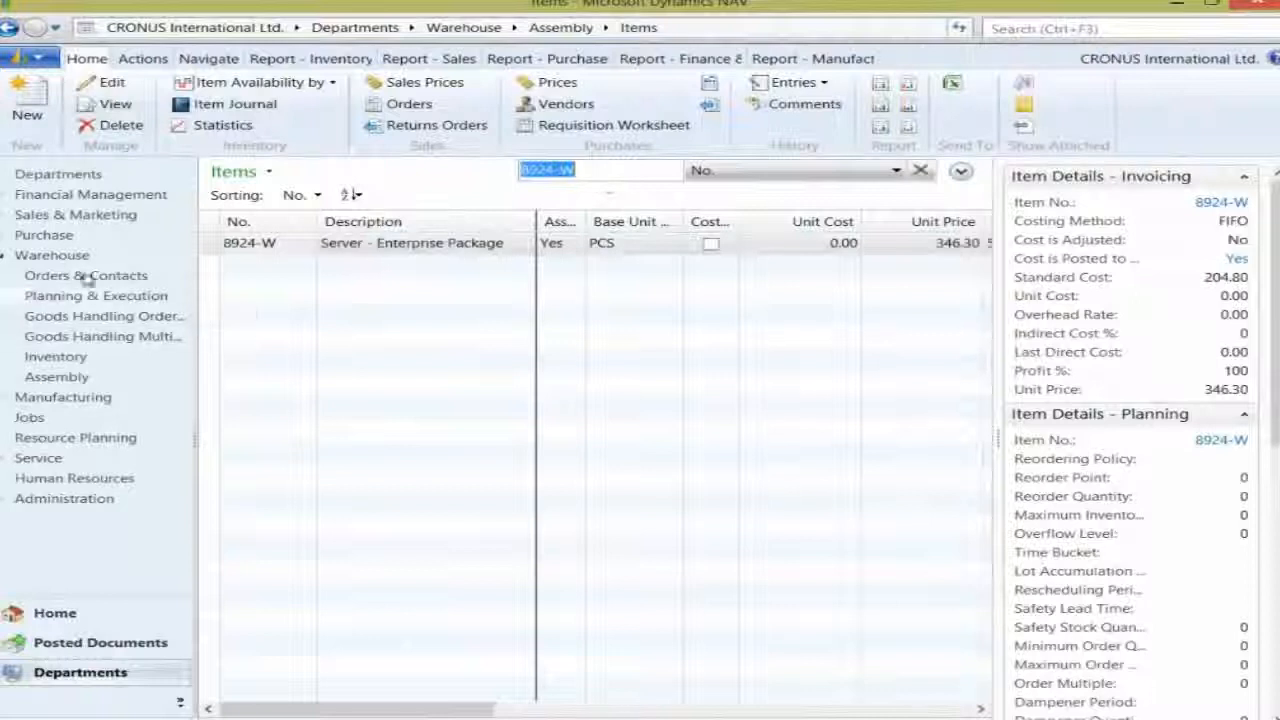
{"action": "left_click", "coordinate": [252, 250]}
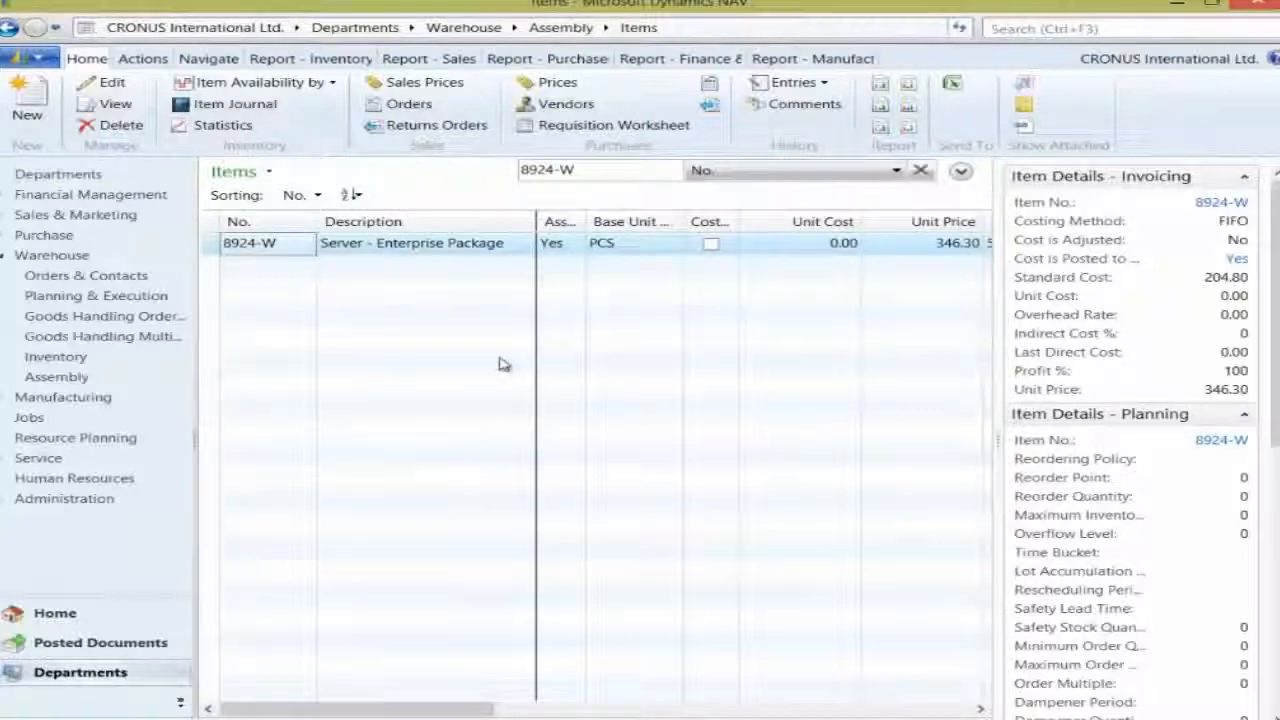
{"action": "key", "text": "Return"}
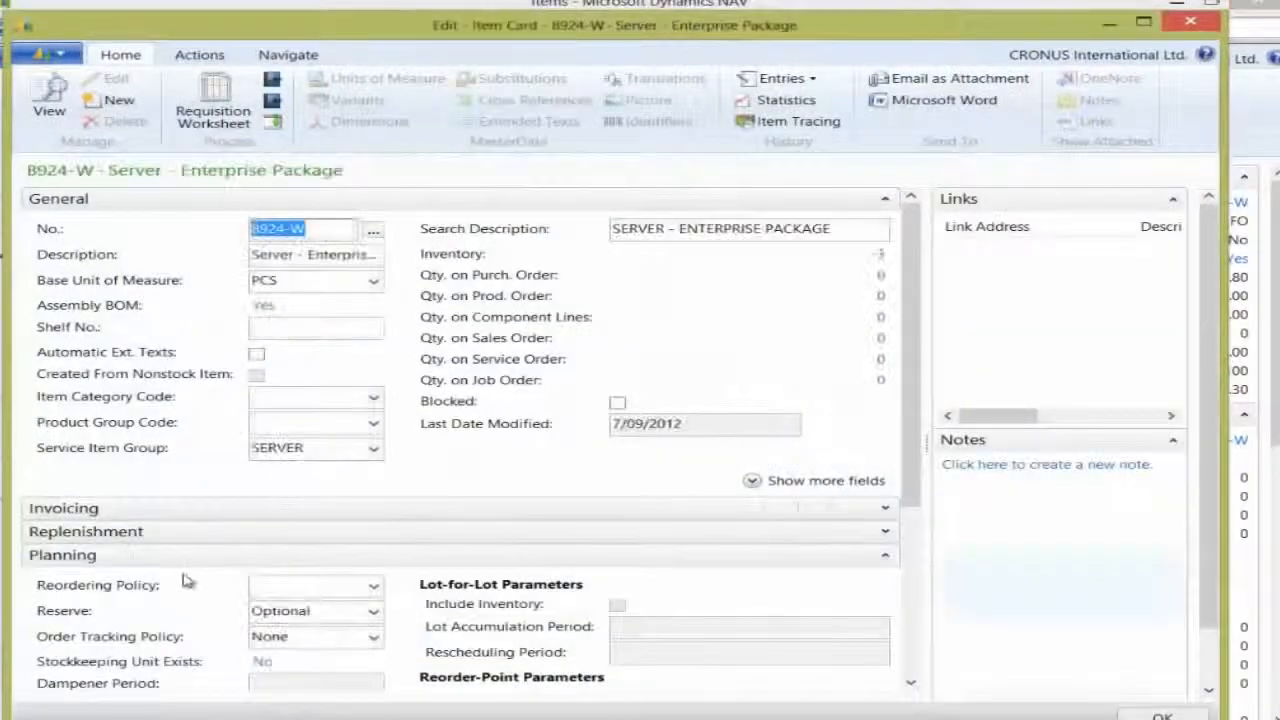
Set the Assembly Policy of item 8924-W to Assemble-to-Order in its replenishment settings and close the card.
{"action": "left_click", "coordinate": [209, 531]}
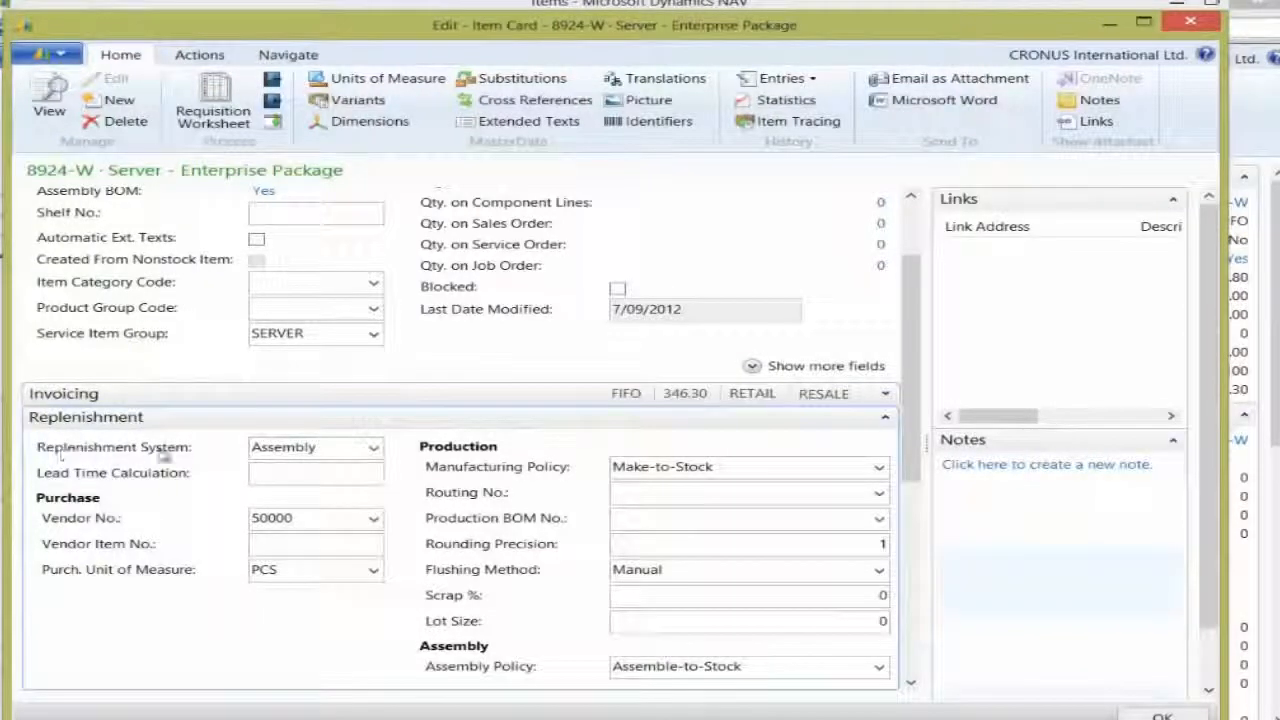
{"action": "left_click", "coordinate": [323, 449]}
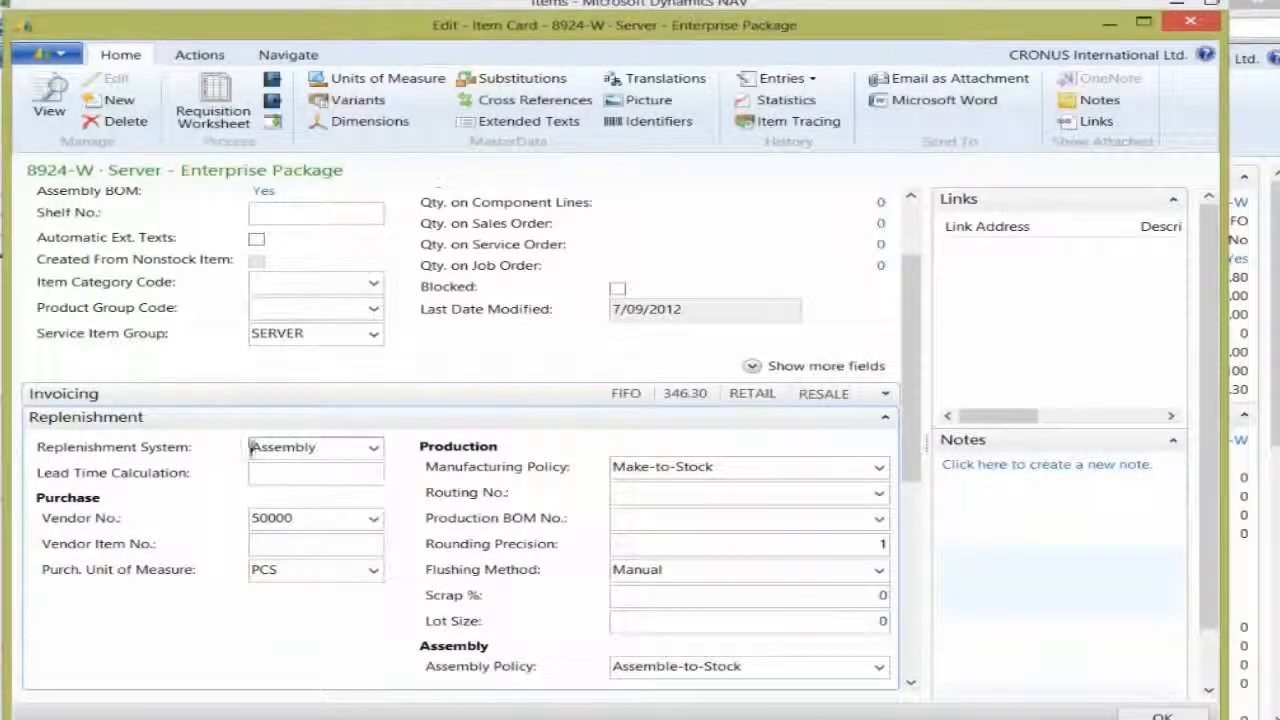
{"action": "left_click", "coordinate": [779, 668]}
{"action": "left_click", "coordinate": [879, 666]}
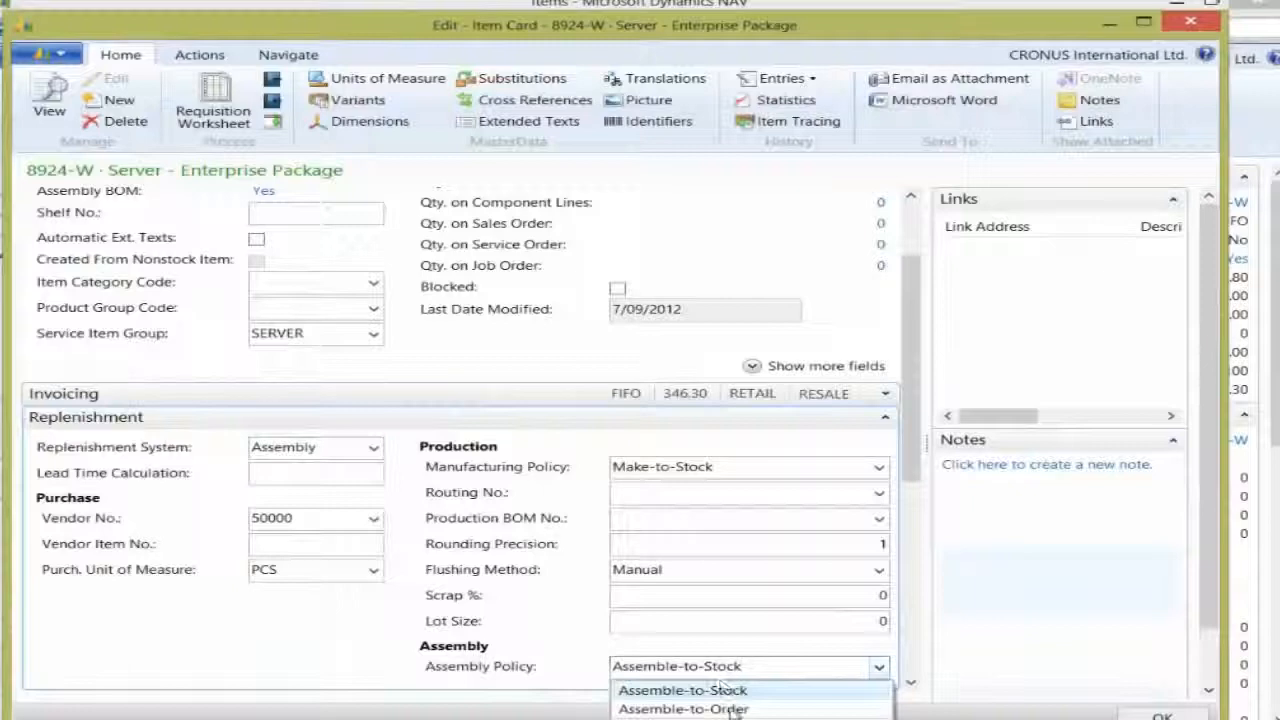
{"action": "left_click", "coordinate": [735, 709]}
{"action": "left_click", "coordinate": [754, 625]}
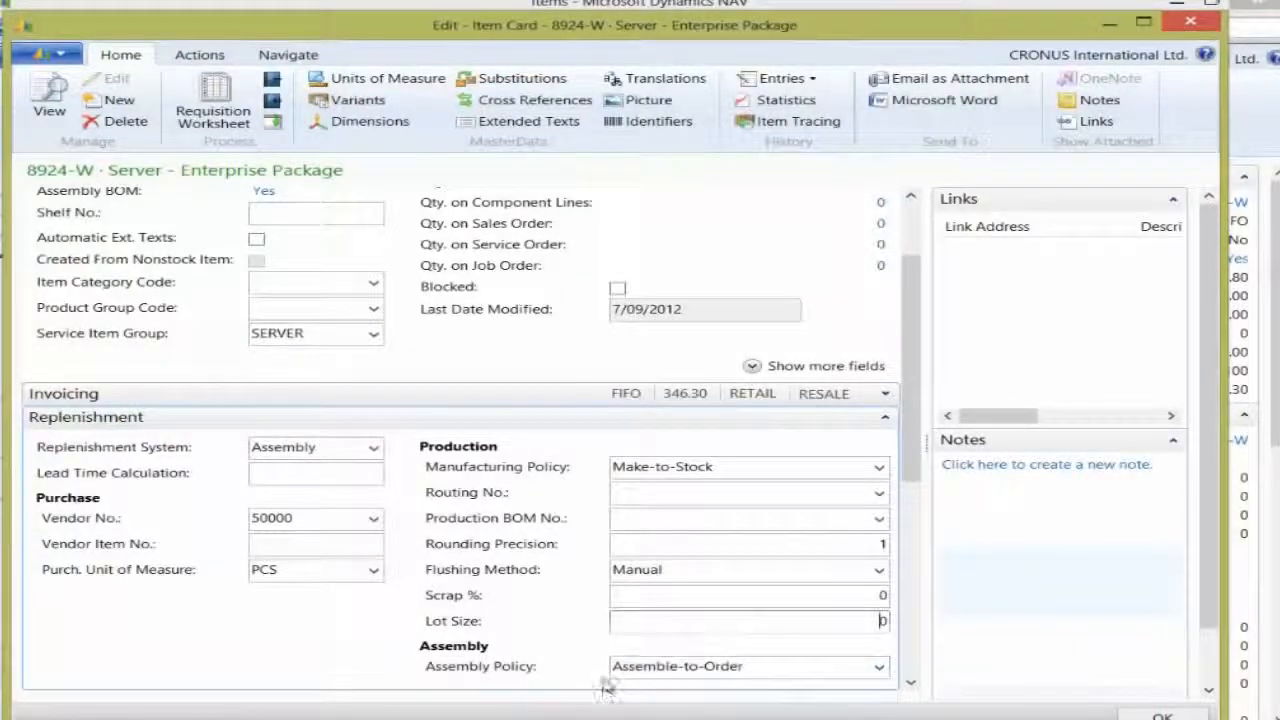
{"action": "key", "text": "Escape"}
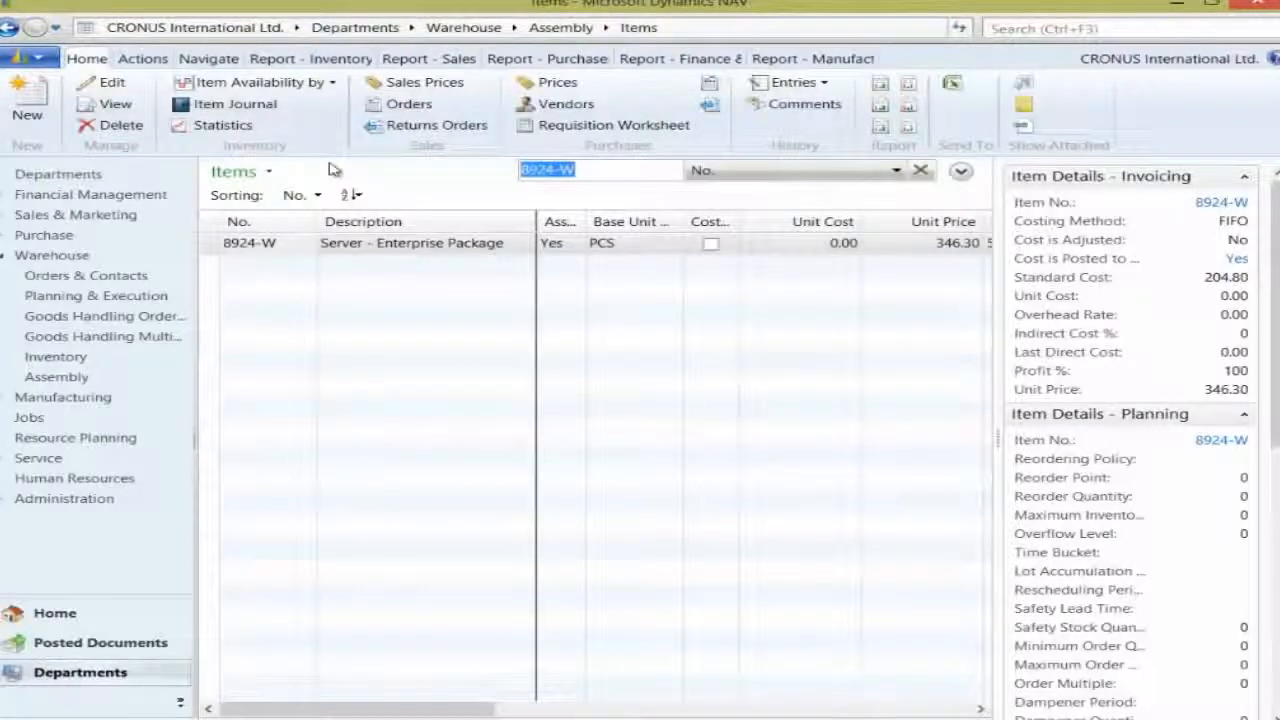
Filter the item list to number 80027 and open its item card for editing.
{"action": "type", "text": "80027"}
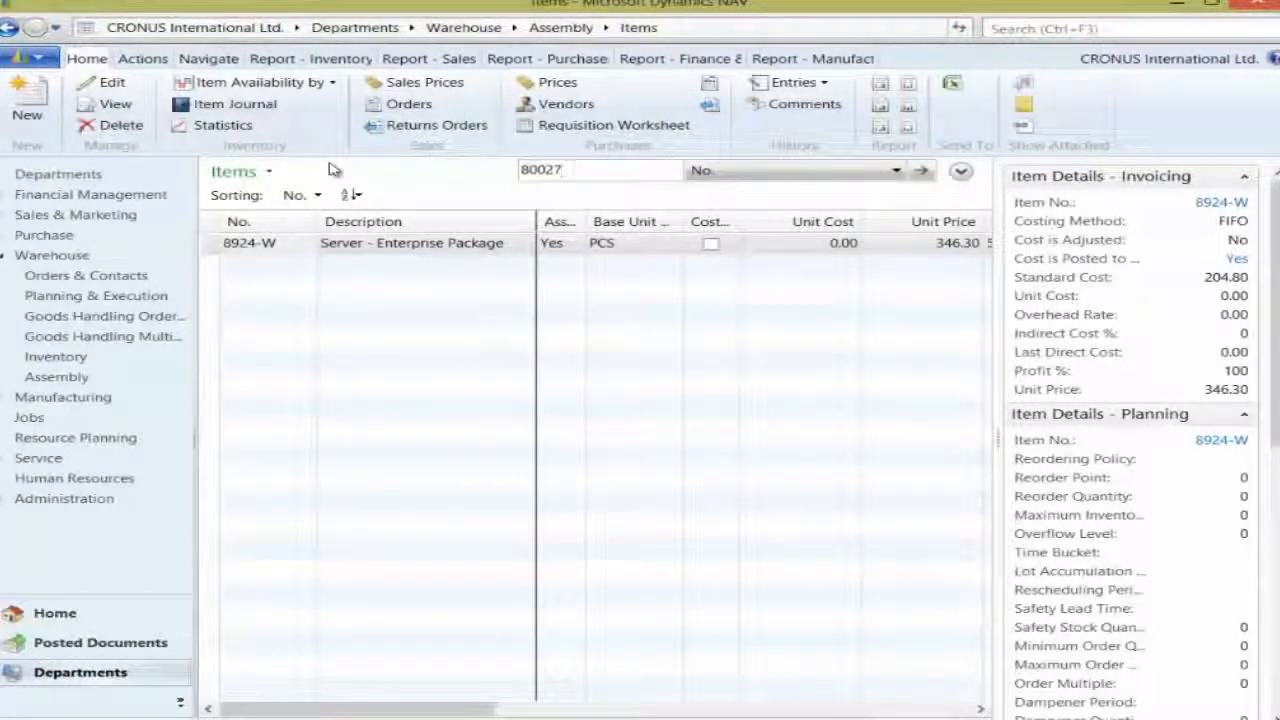
{"action": "key", "text": "Return"}
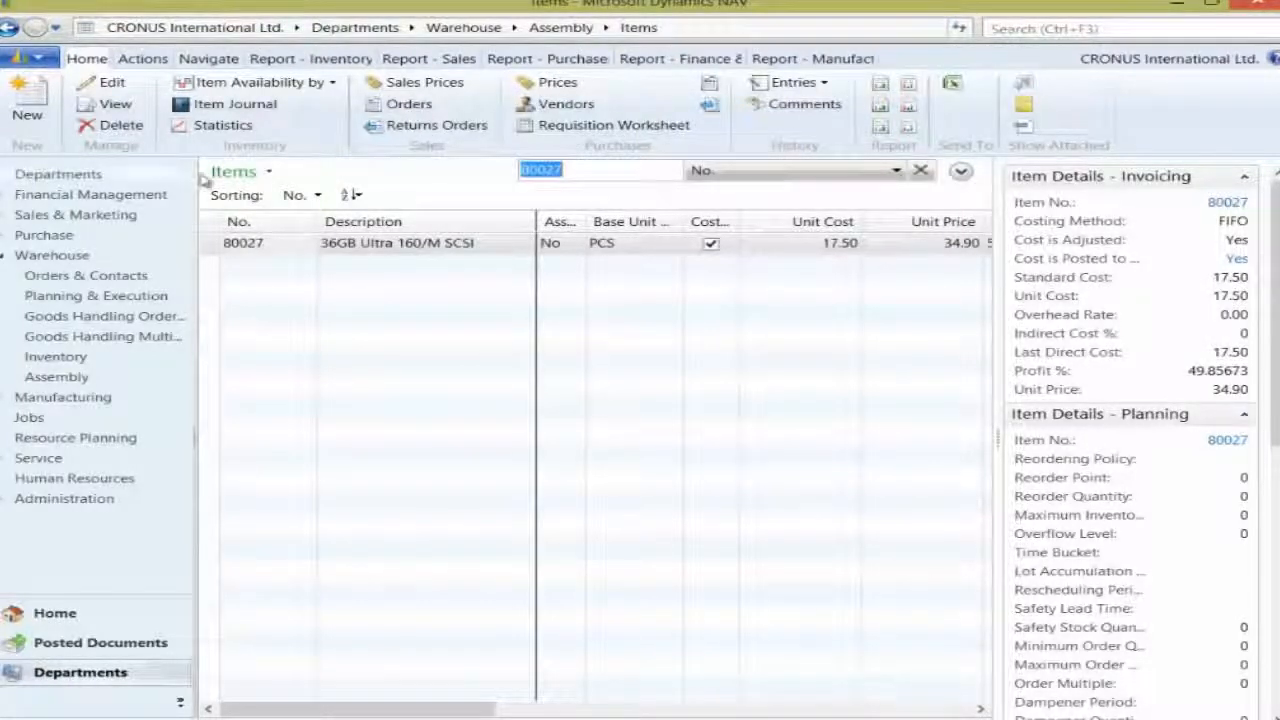
{"action": "left_click", "coordinate": [256, 250]}
{"action": "key", "text": "ctrl+shift+e"}
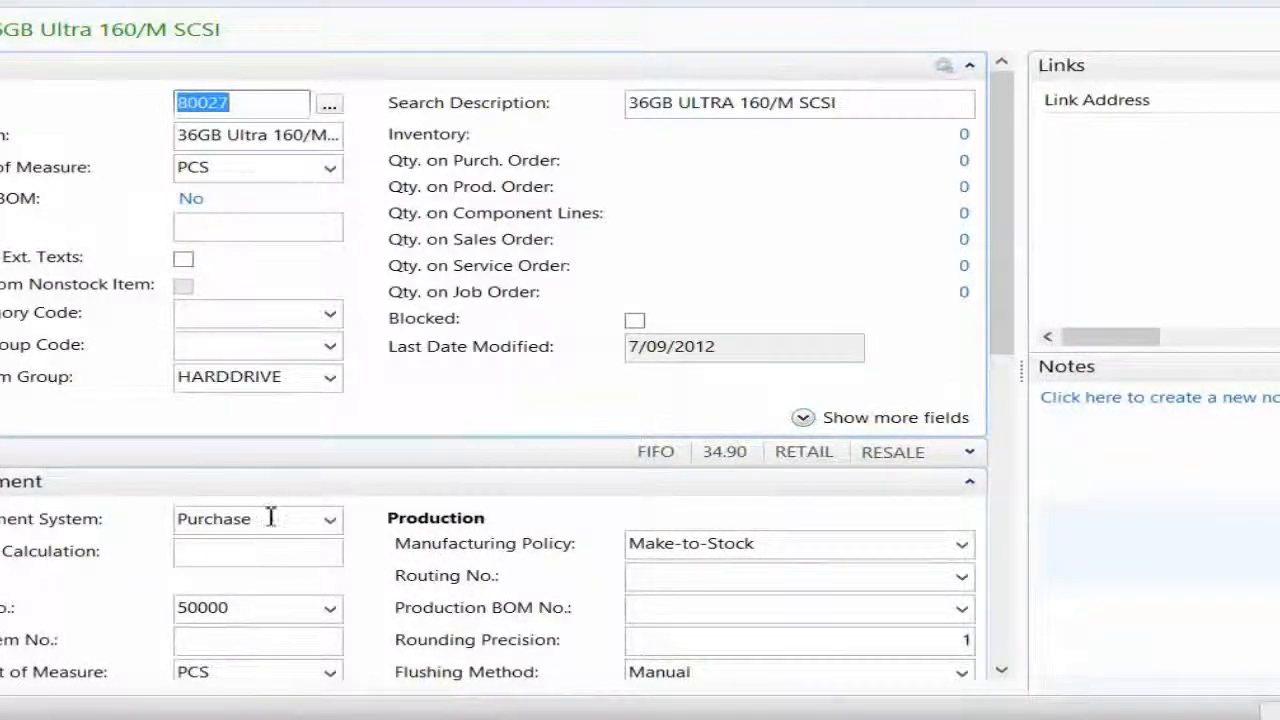
Set the Item Tracking Code of item 80027 to LOTALL and close the card.
{"action": "left_click", "coordinate": [200, 518]}
{"action": "left_click", "coordinate": [200, 491]}
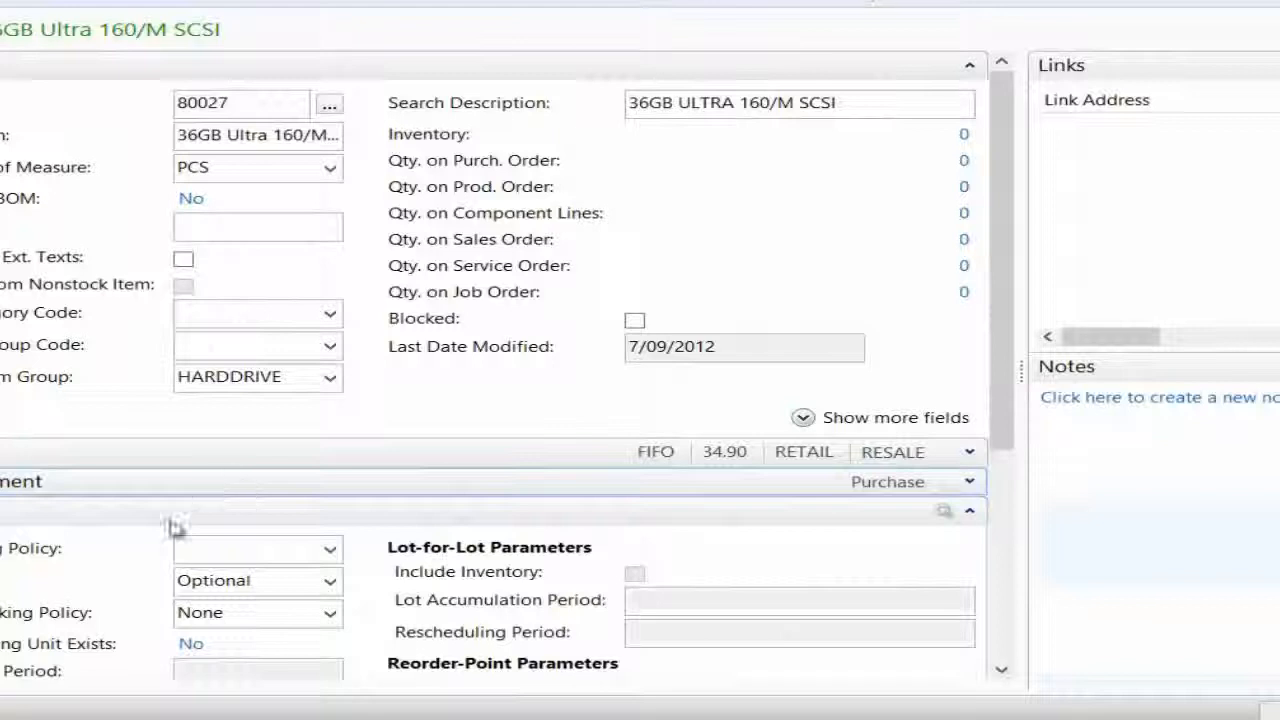
{"action": "left_click", "coordinate": [230, 512]}
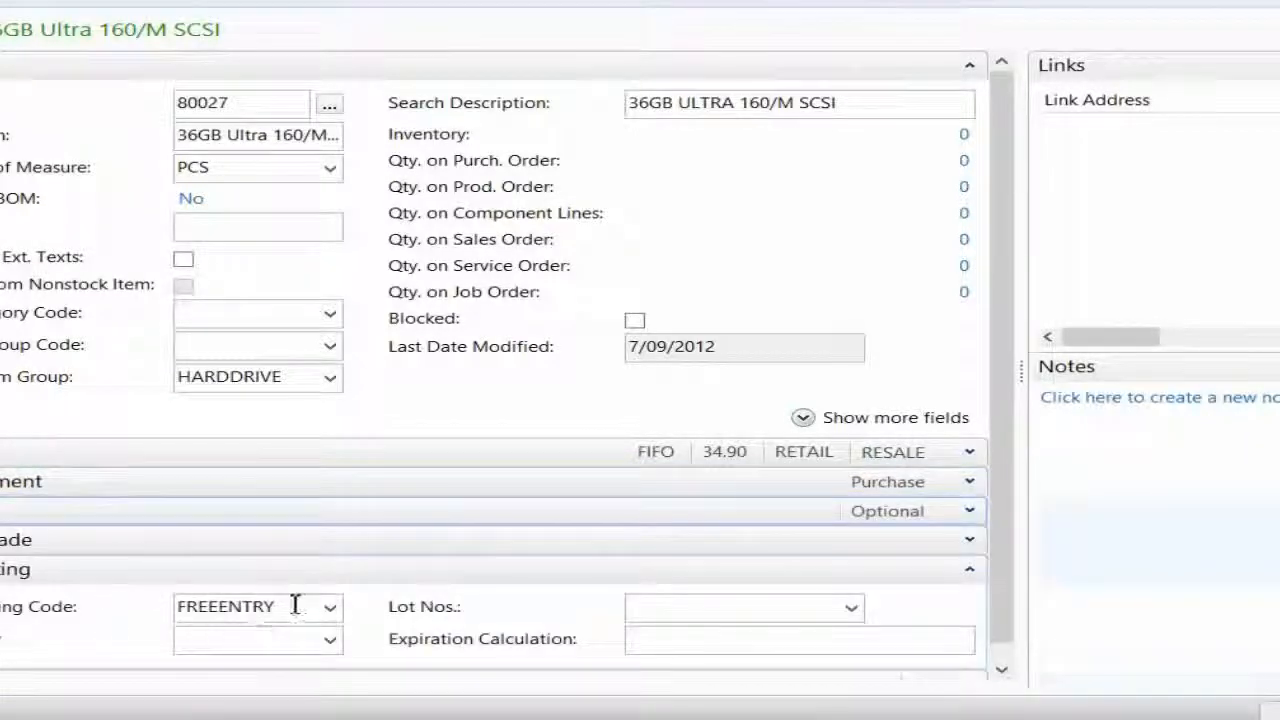
{"action": "left_click_drag", "start_coordinate": [296, 605], "coordinate": [80, 606]}
{"action": "type", "text": "LO"}
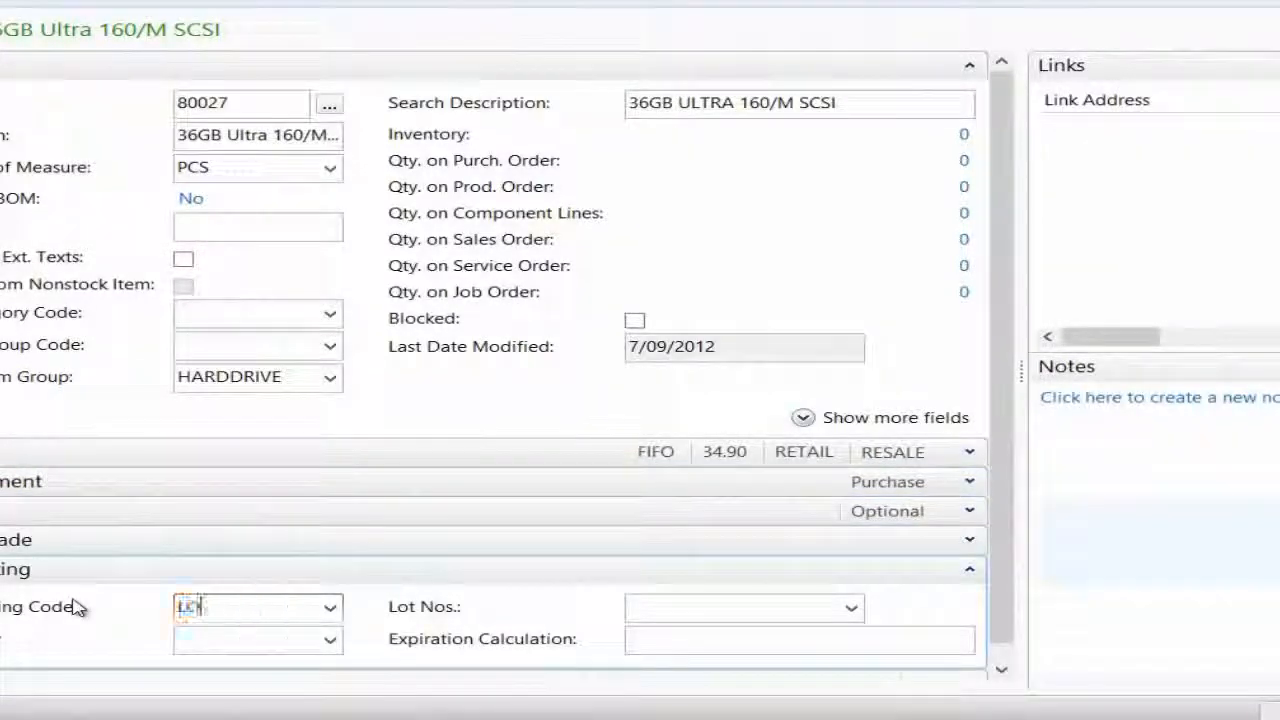
{"action": "type", "text": "TALL"}
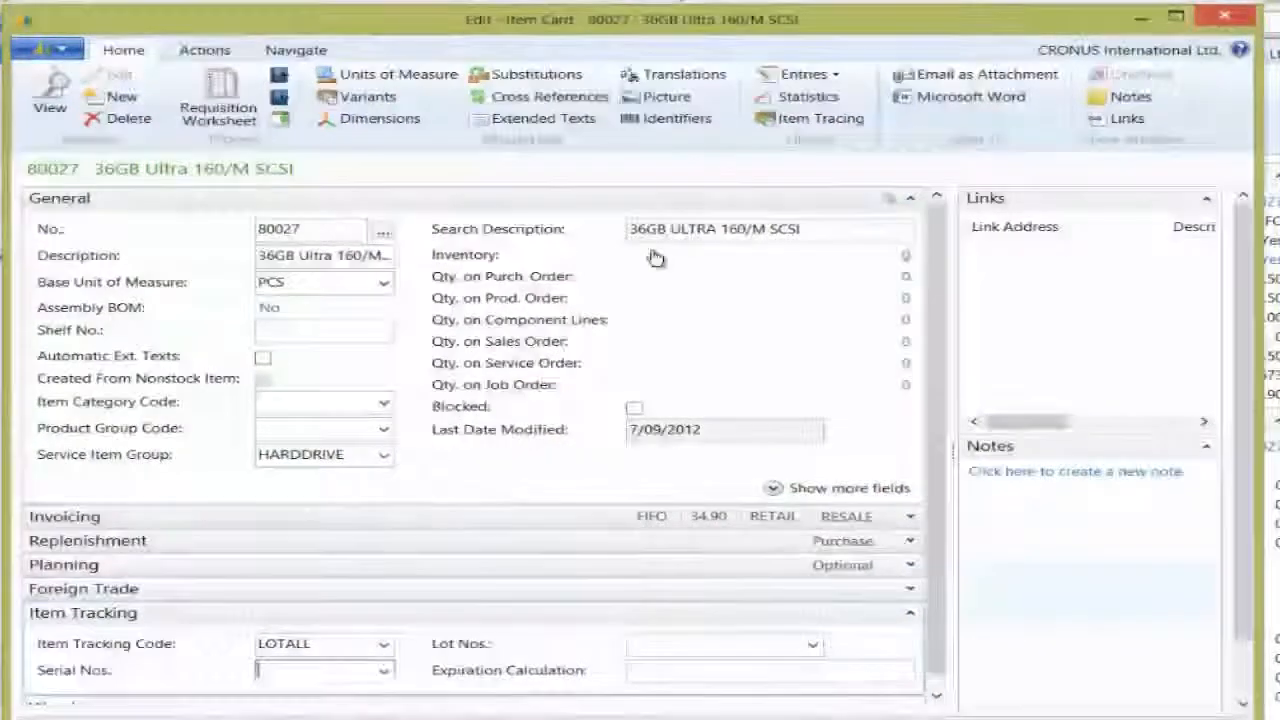
{"action": "key", "text": "Escape"}
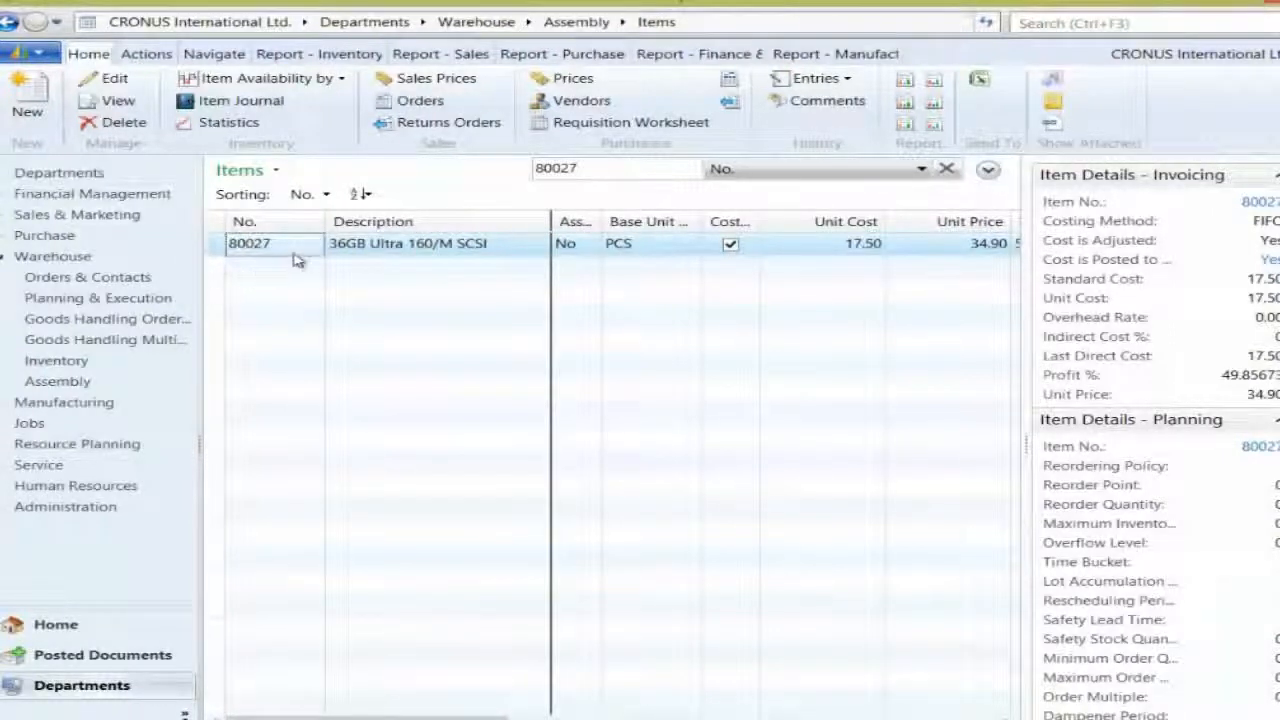
Open the Item Journal from the warehouse inventory area and enter item 80027 on the first Purchase line.
{"action": "left_click", "coordinate": [84, 363]}
{"action": "left_click", "coordinate": [279, 191]}
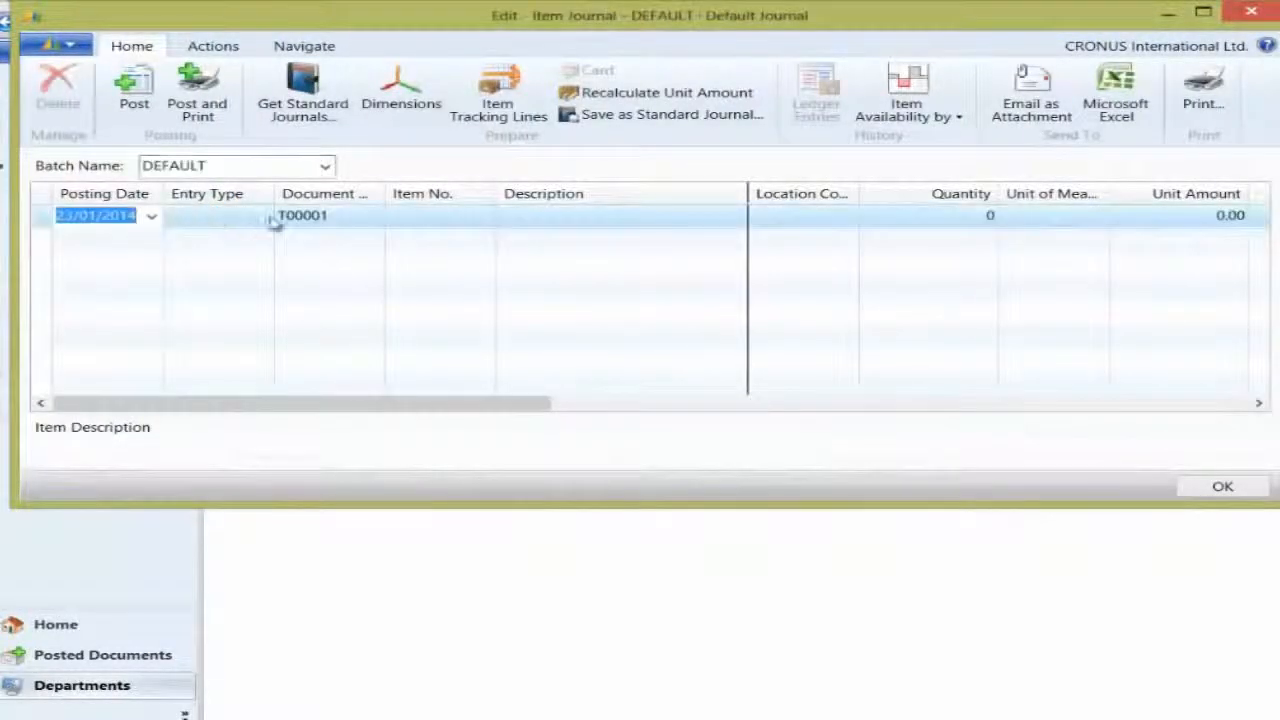
{"action": "left_click", "coordinate": [455, 217]}
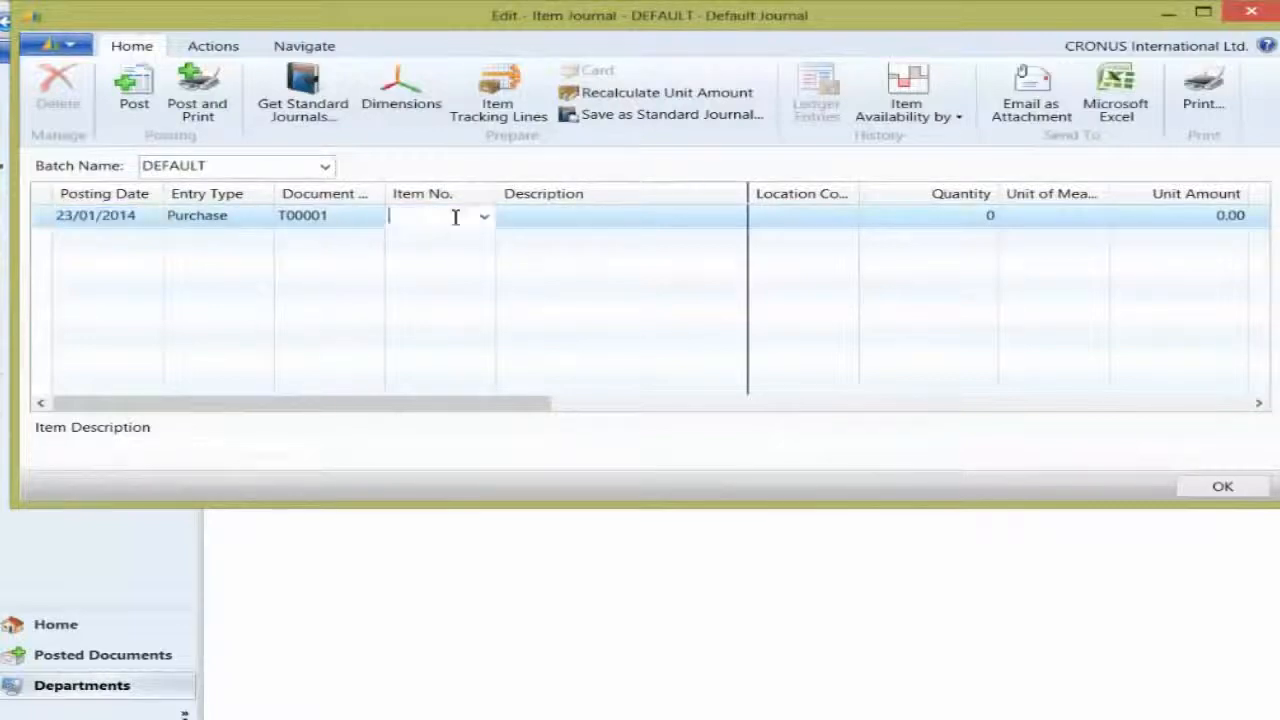
{"action": "type", "text": "8"}
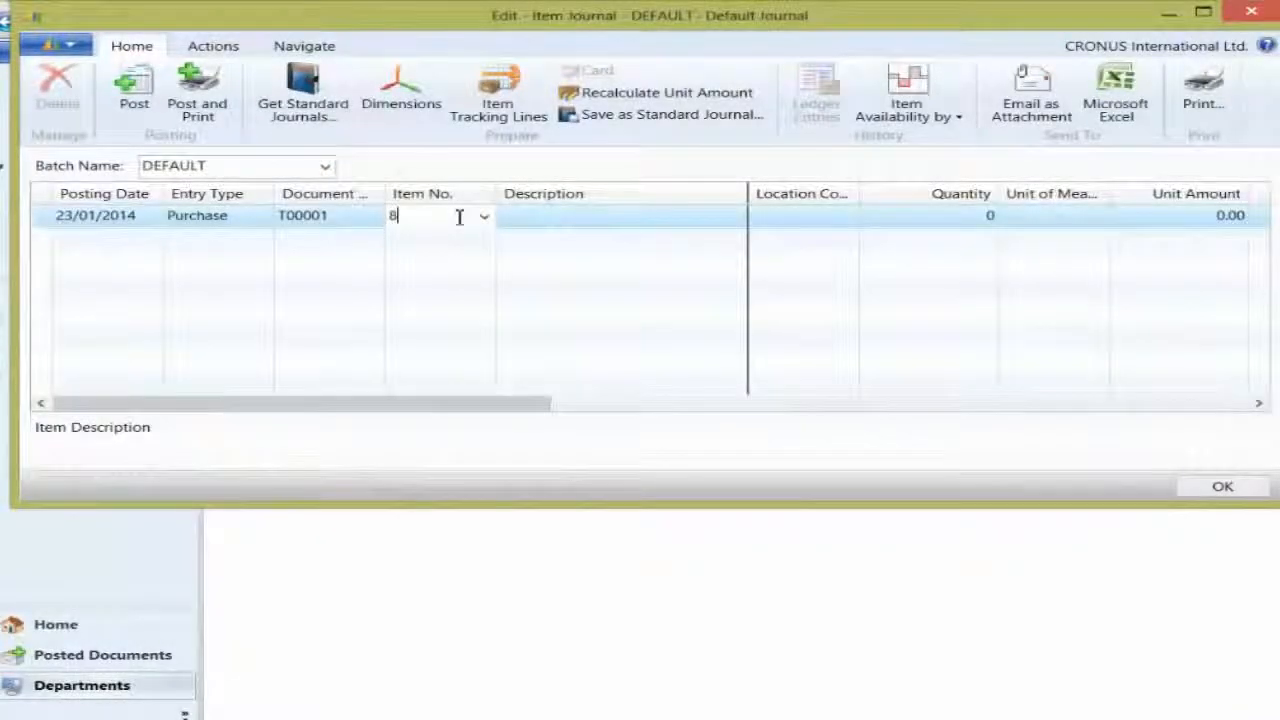
{"action": "type", "text": "0027"}
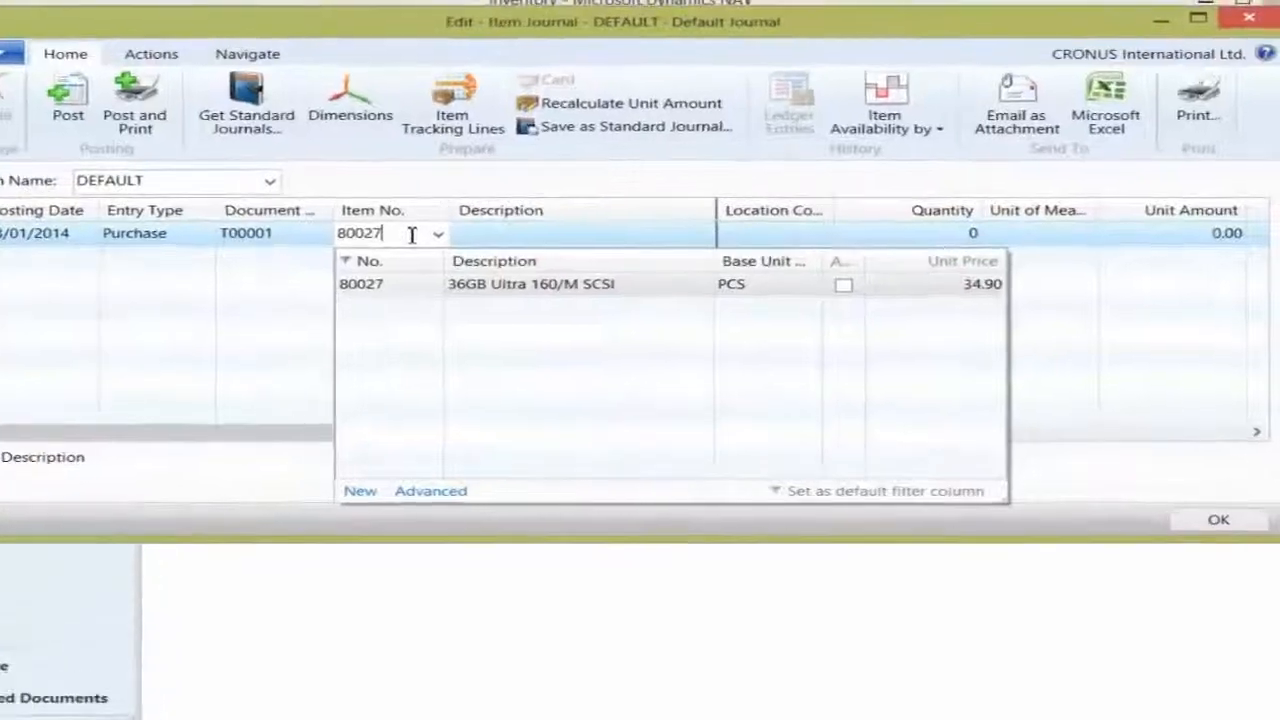
{"action": "key", "text": "Escape"}
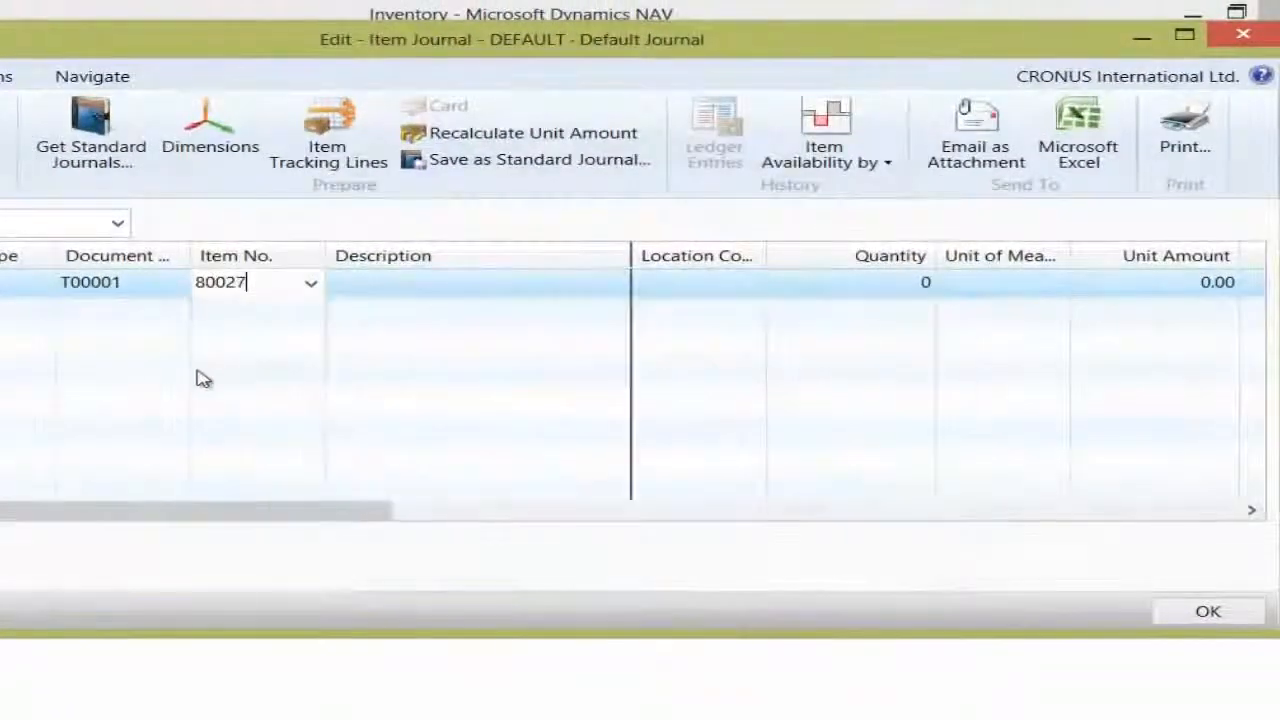
{"action": "key", "text": "Escape"}
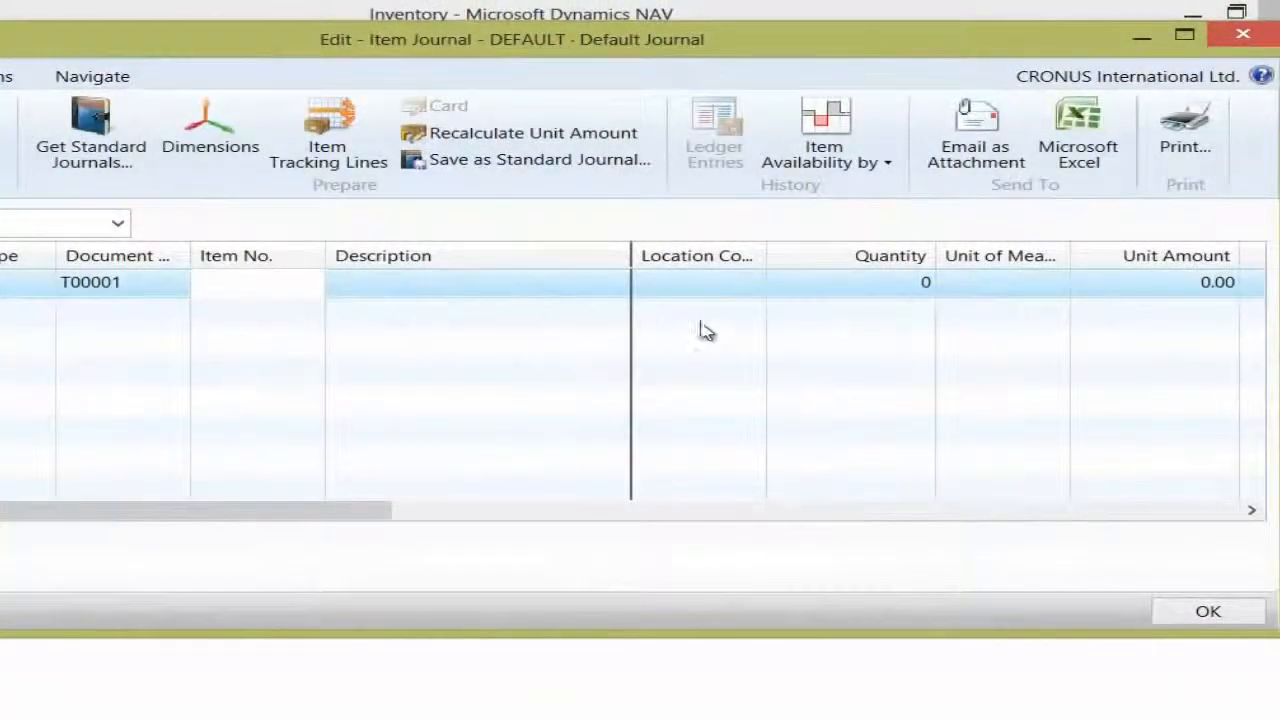
{"action": "key", "text": "Tab"}
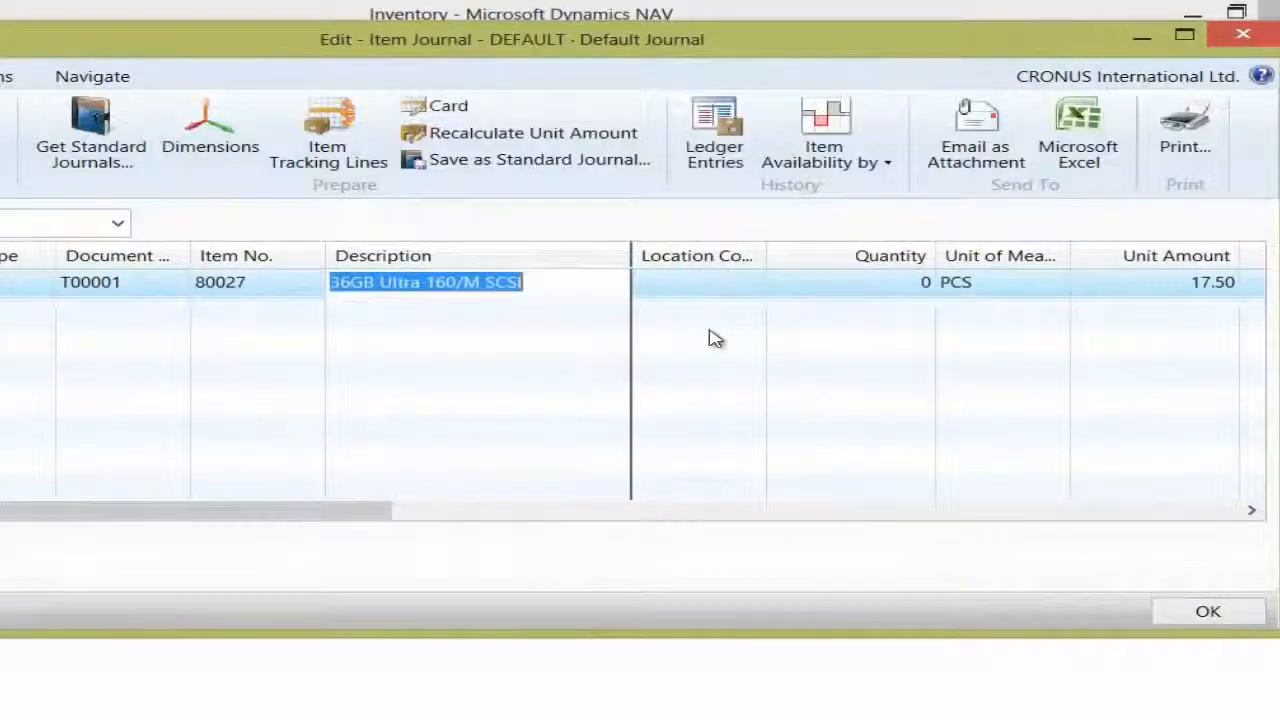
Set the journal line's Location Code to BLUE and its quantity to 100.
{"action": "key", "text": "Tab"}
{"action": "type", "text": "blu"}
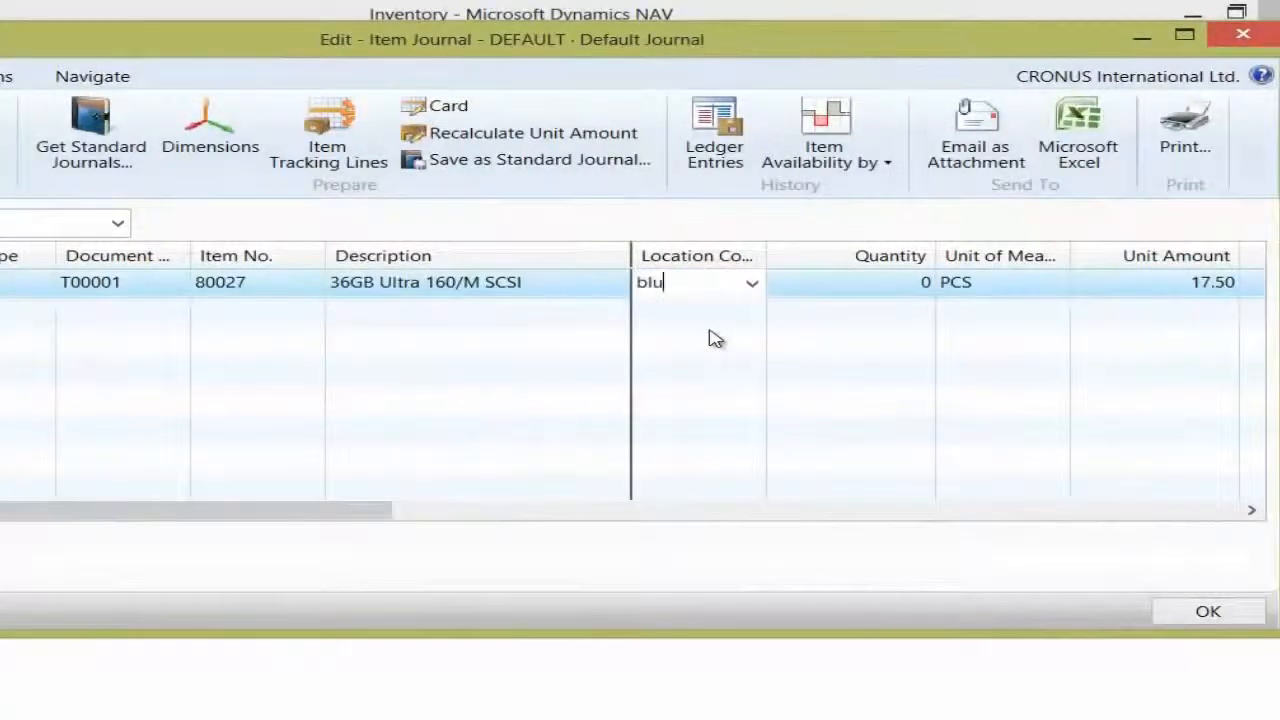
{"action": "type", "text": "e"}
{"action": "key", "text": "Tab"}
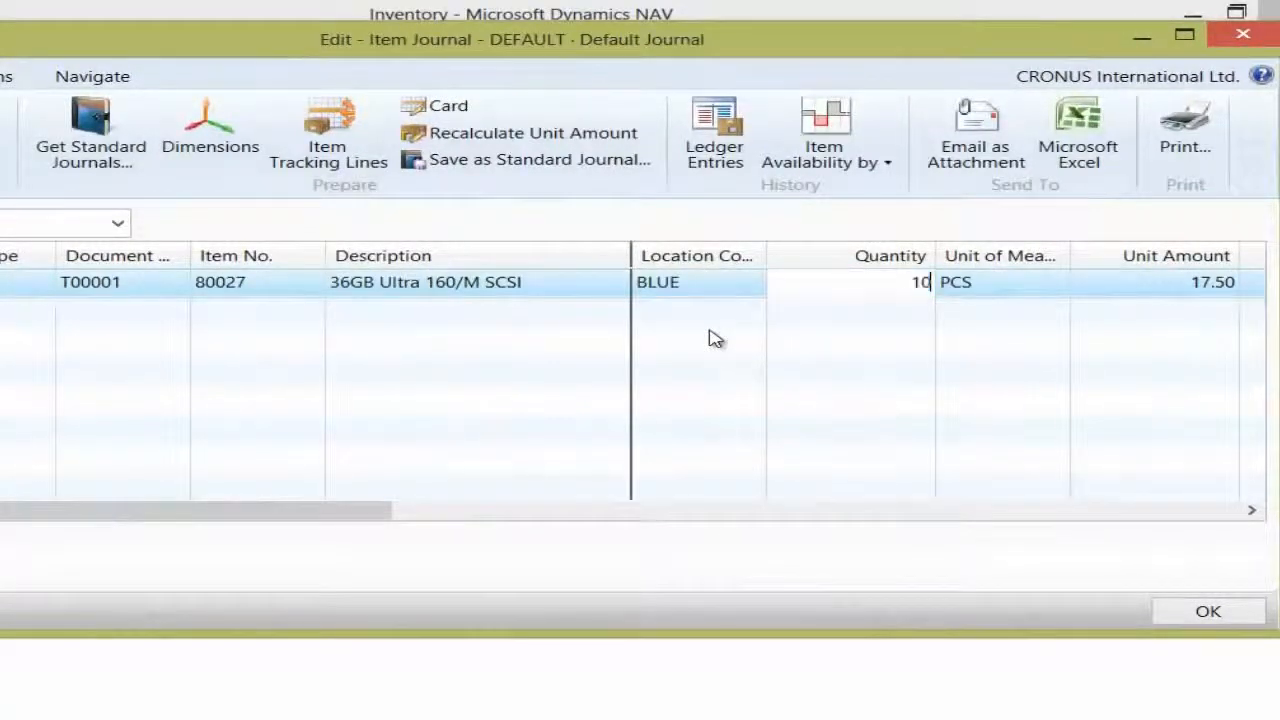
{"action": "type", "text": "100"}
{"action": "key", "text": "Tab"}
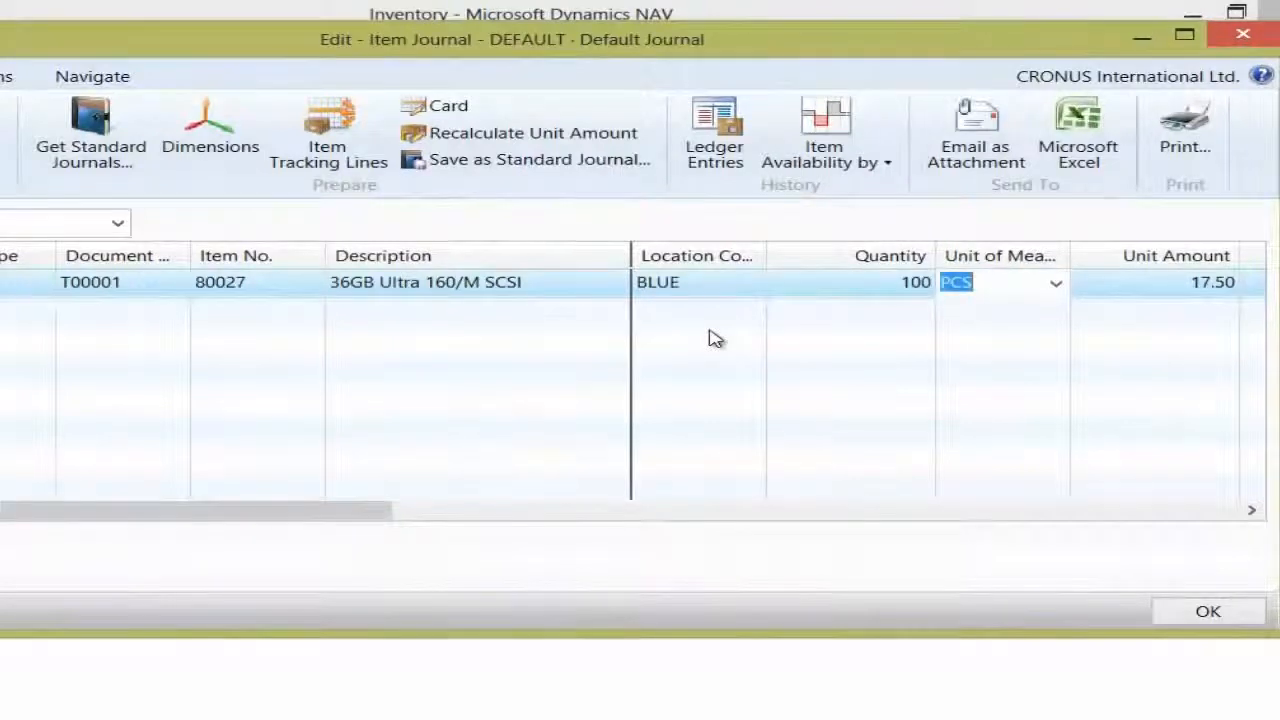
Open the journal line's item tracking lines and assign a quantity of 50 to lot number LOT1.
{"action": "left_click", "coordinate": [339, 147]}
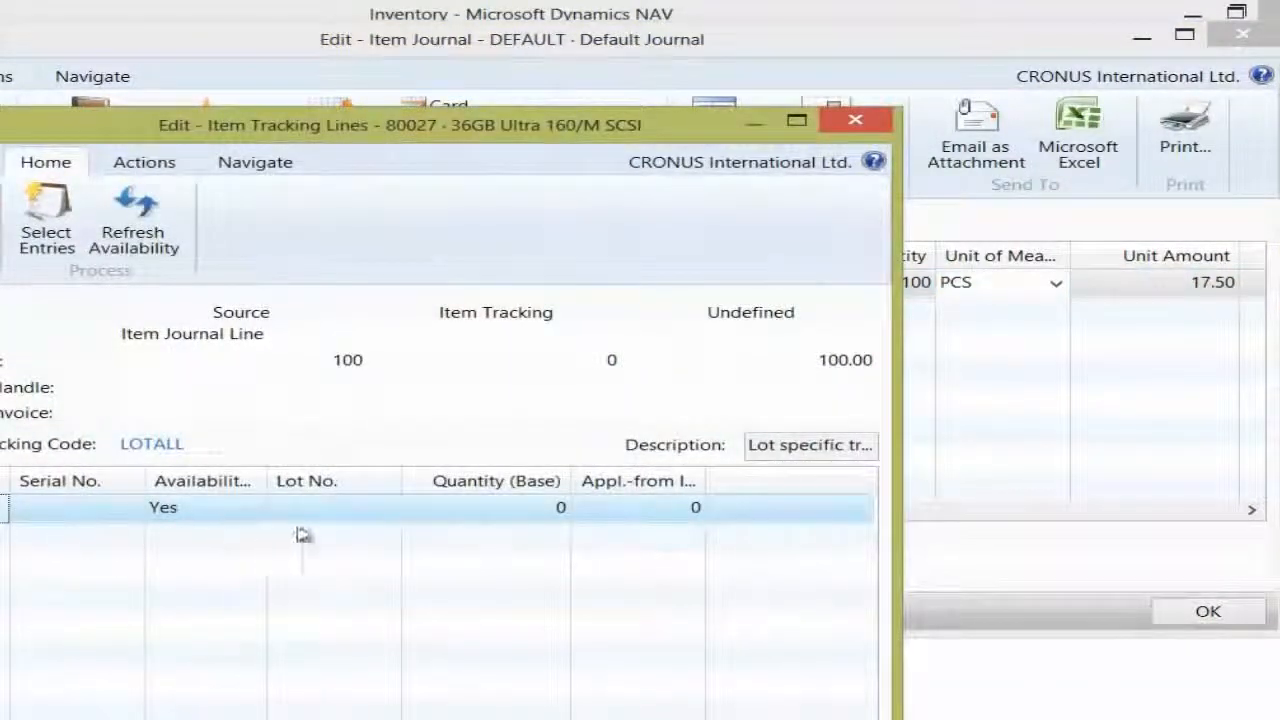
{"action": "left_click", "coordinate": [316, 516]}
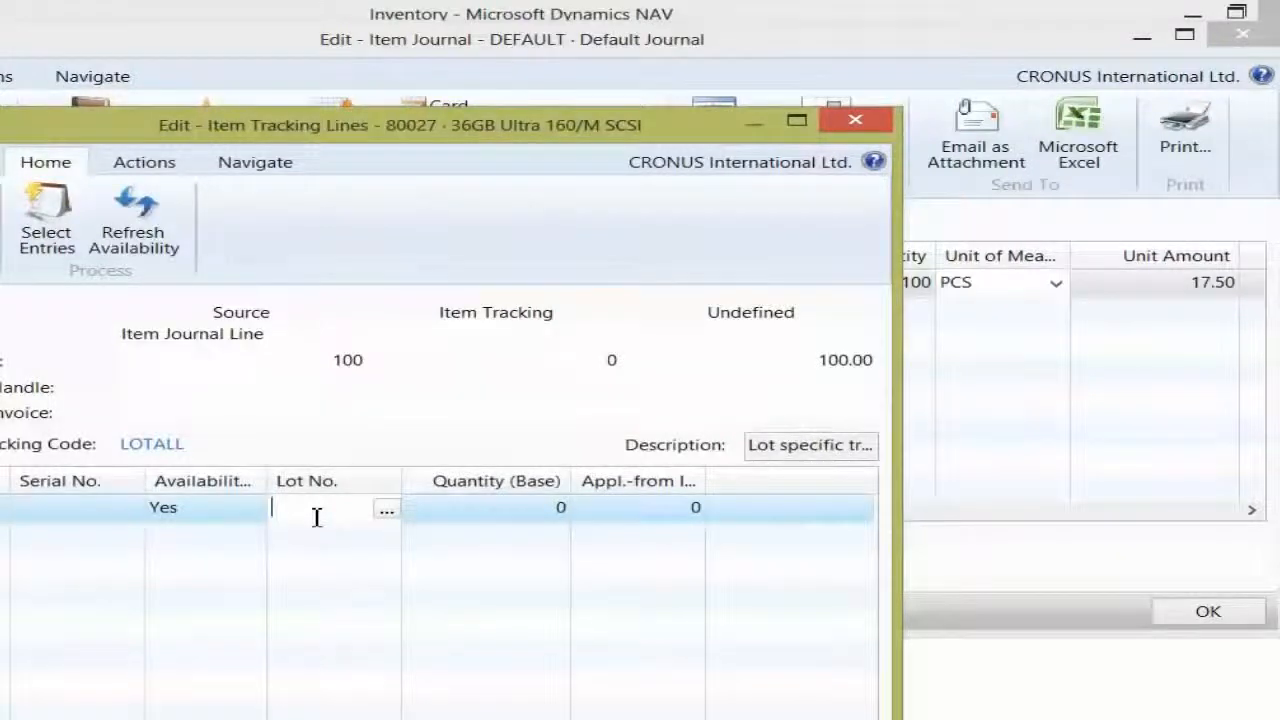
{"action": "type", "text": "LOT1"}
{"action": "key", "text": "Tab"}
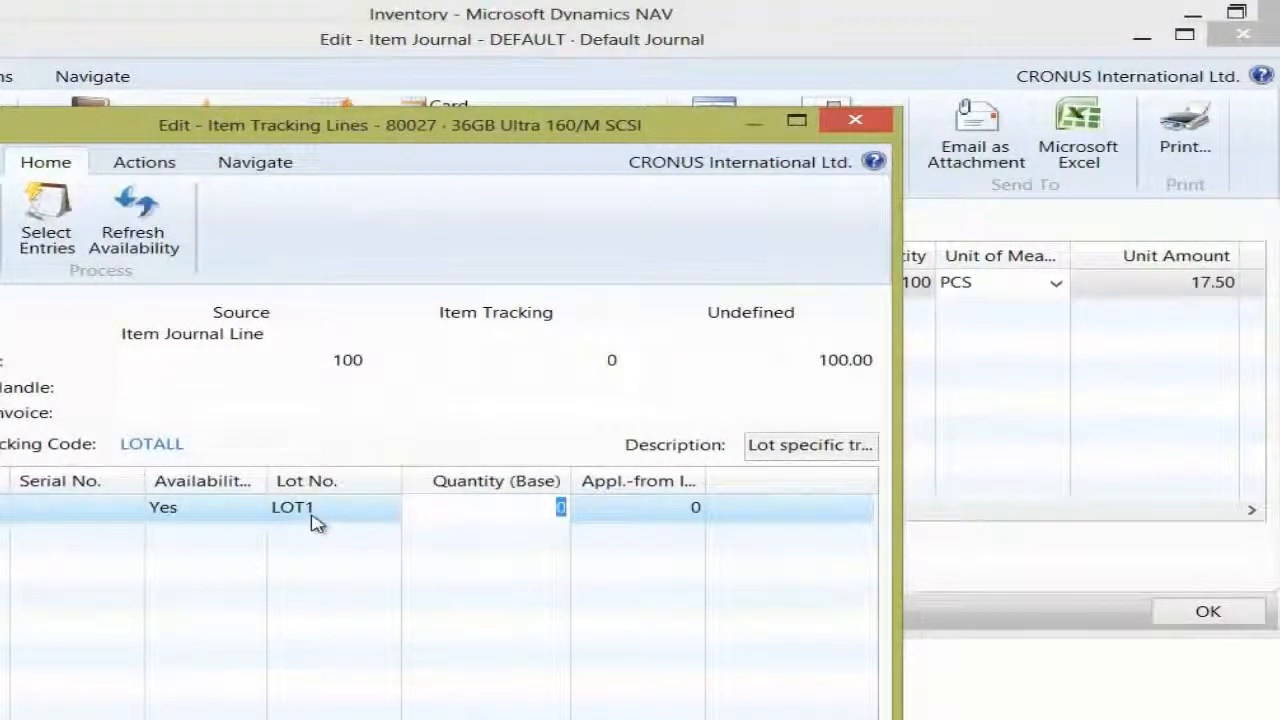
{"action": "type", "text": "50"}
{"action": "key", "text": "Tab"}
Add a second item tracking line with lot number LOT2 and quantity 50, and accept the tracking lines.
{"action": "left_click", "coordinate": [318, 543]}
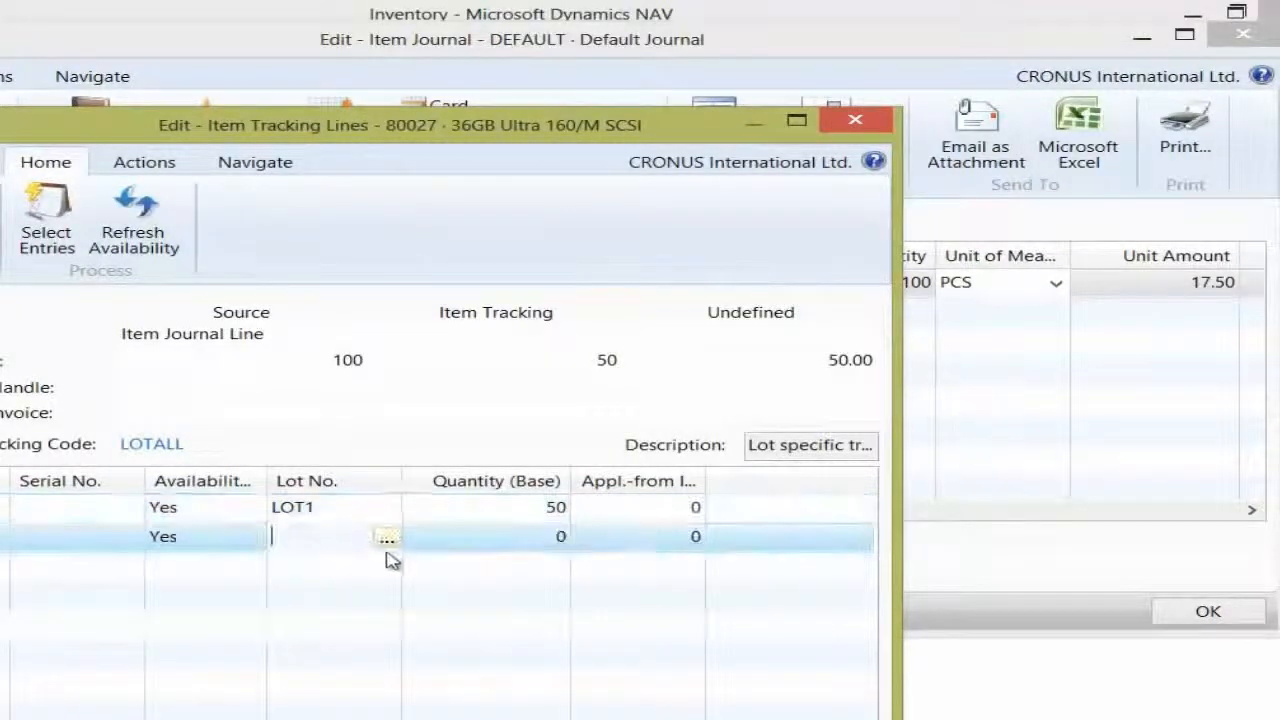
{"action": "type", "text": "LOT2"}
{"action": "key", "text": "Tab"}
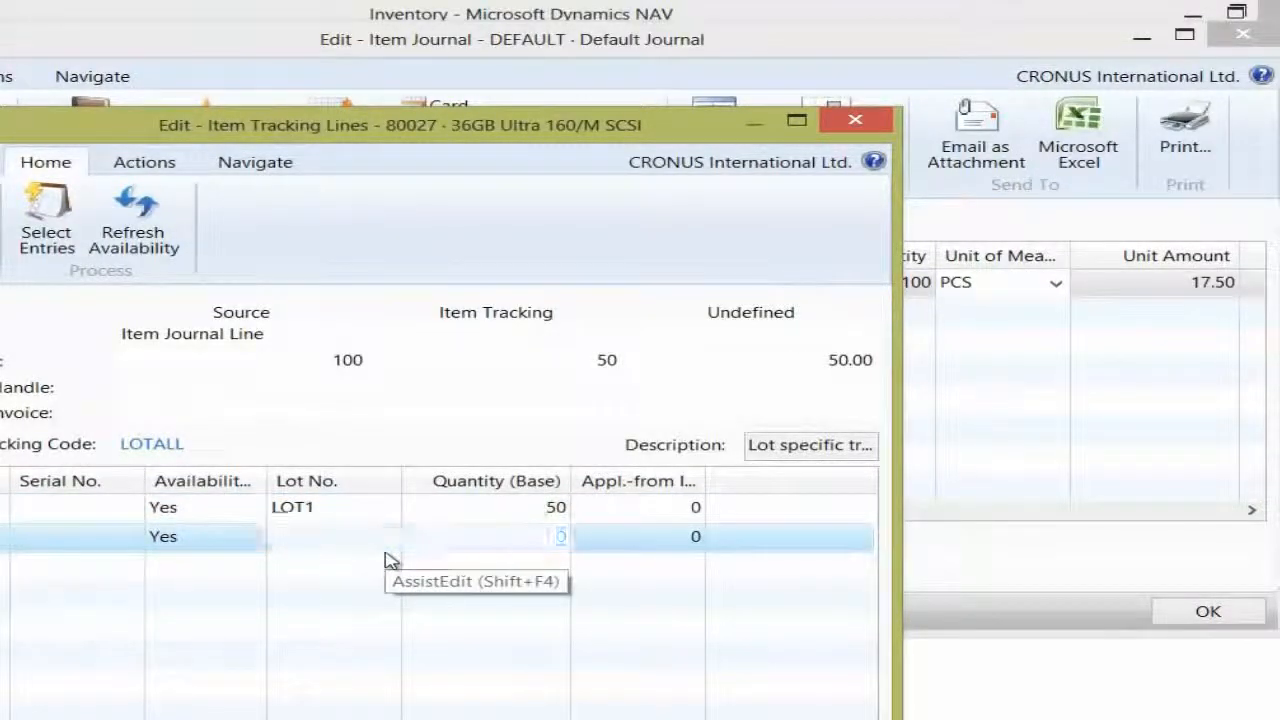
{"action": "type", "text": "50"}
{"action": "key", "text": "Tab"}
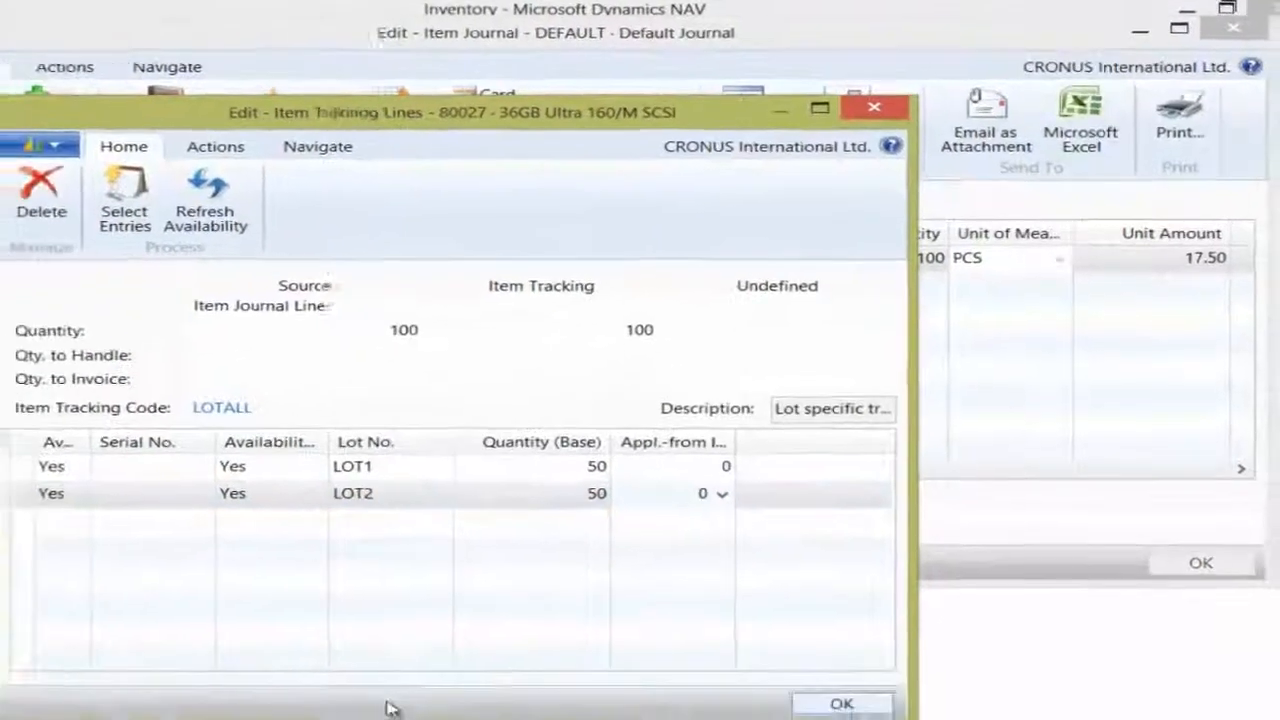
{"action": "left_click", "coordinate": [819, 719]}
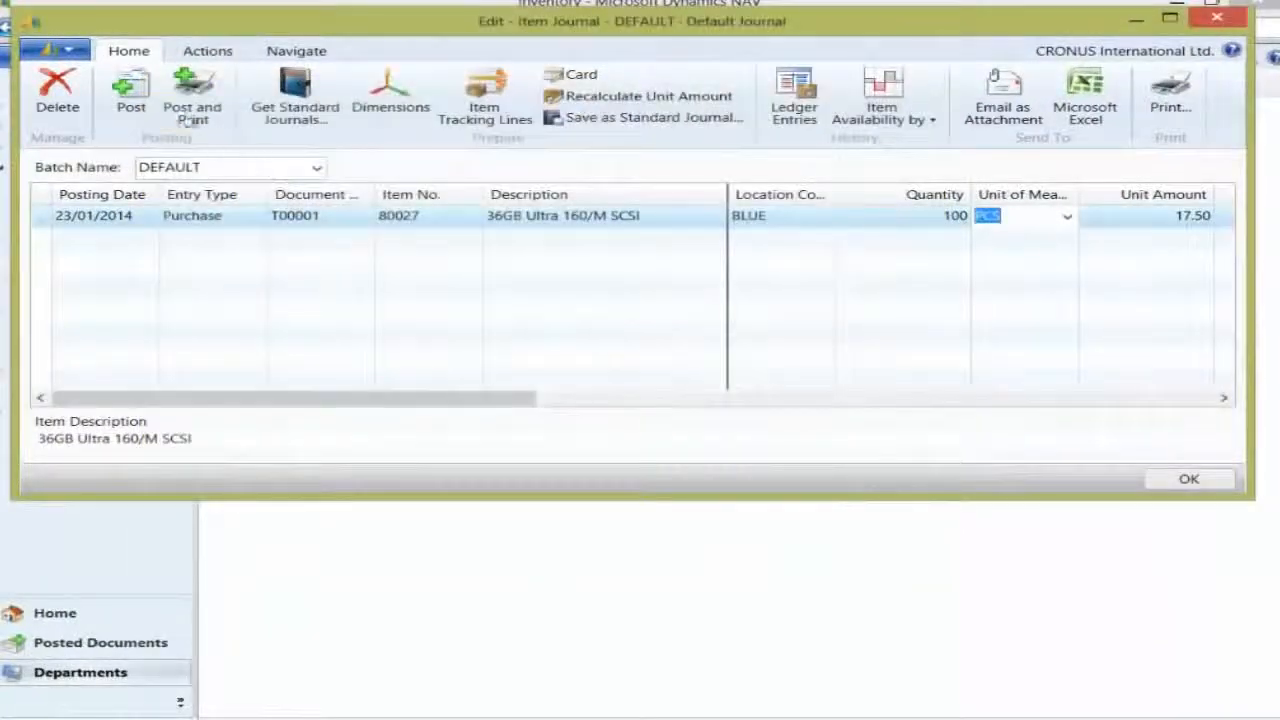
Post the item journal line for 80027, confirm the posting, and close the journal.
{"action": "key", "text": "F9"}
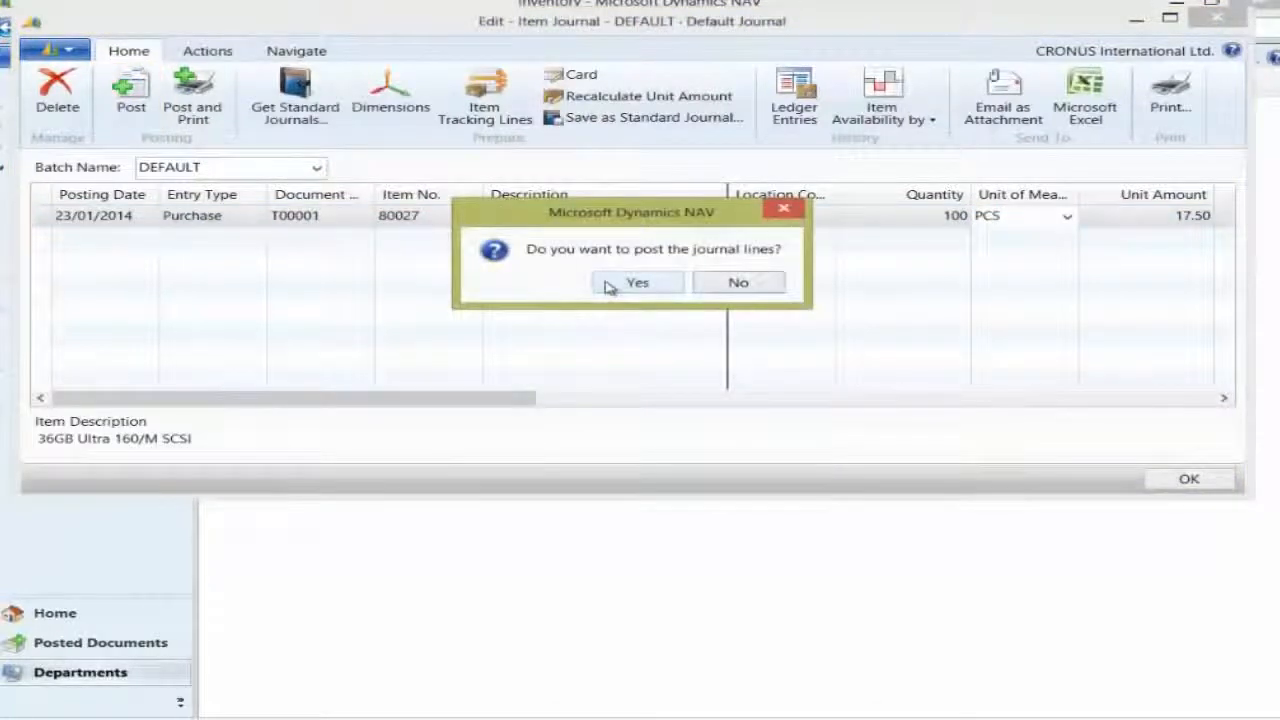
{"action": "left_click", "coordinate": [636, 283]}
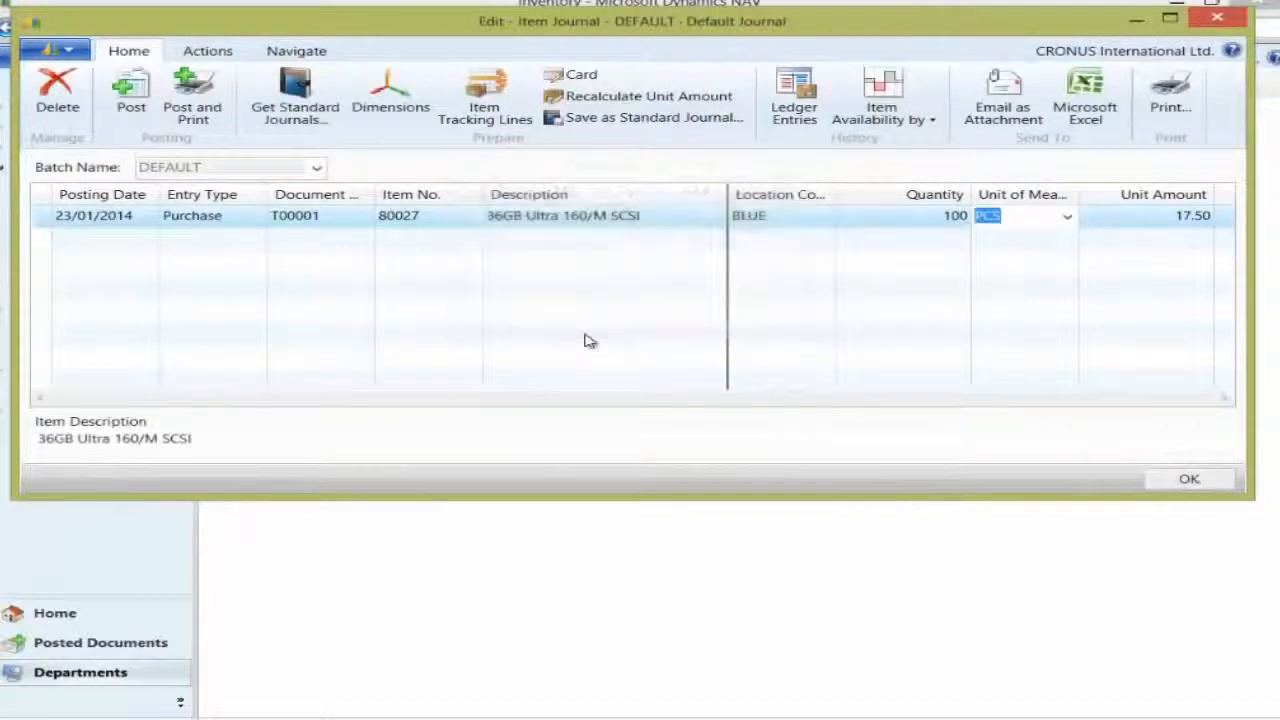
{"action": "left_click", "coordinate": [766, 289]}
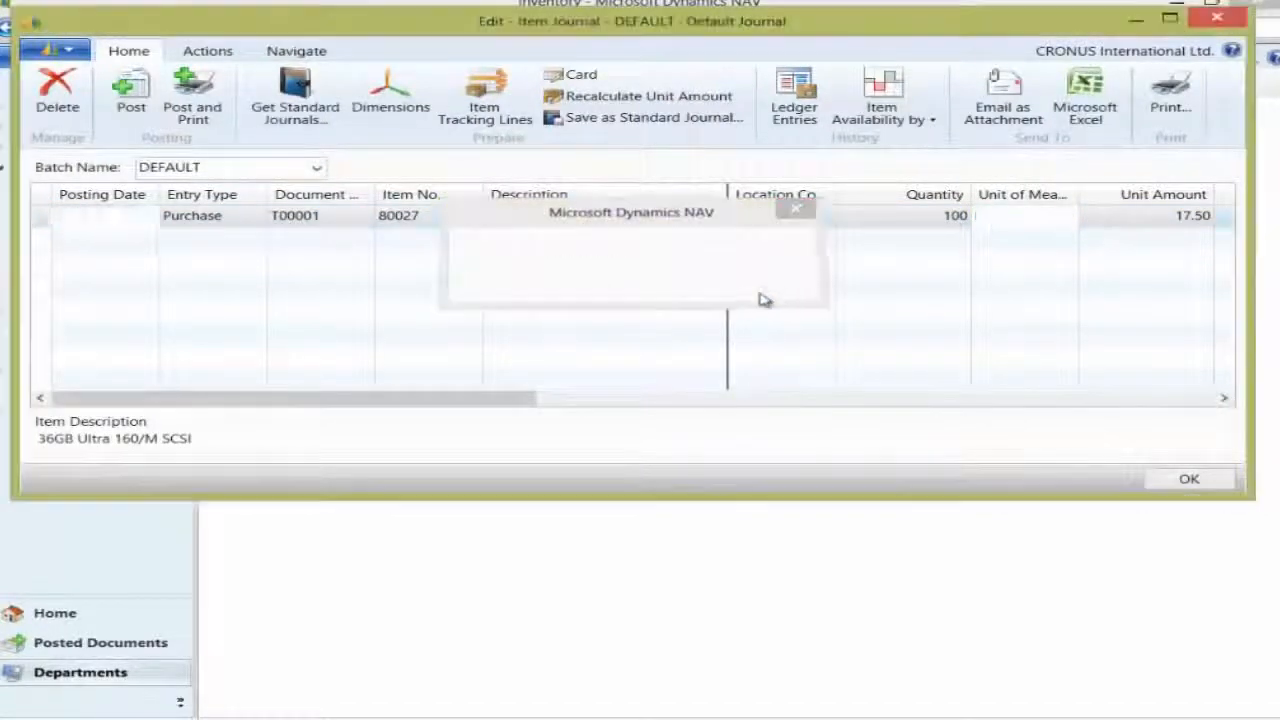
{"action": "key", "text": "Escape"}
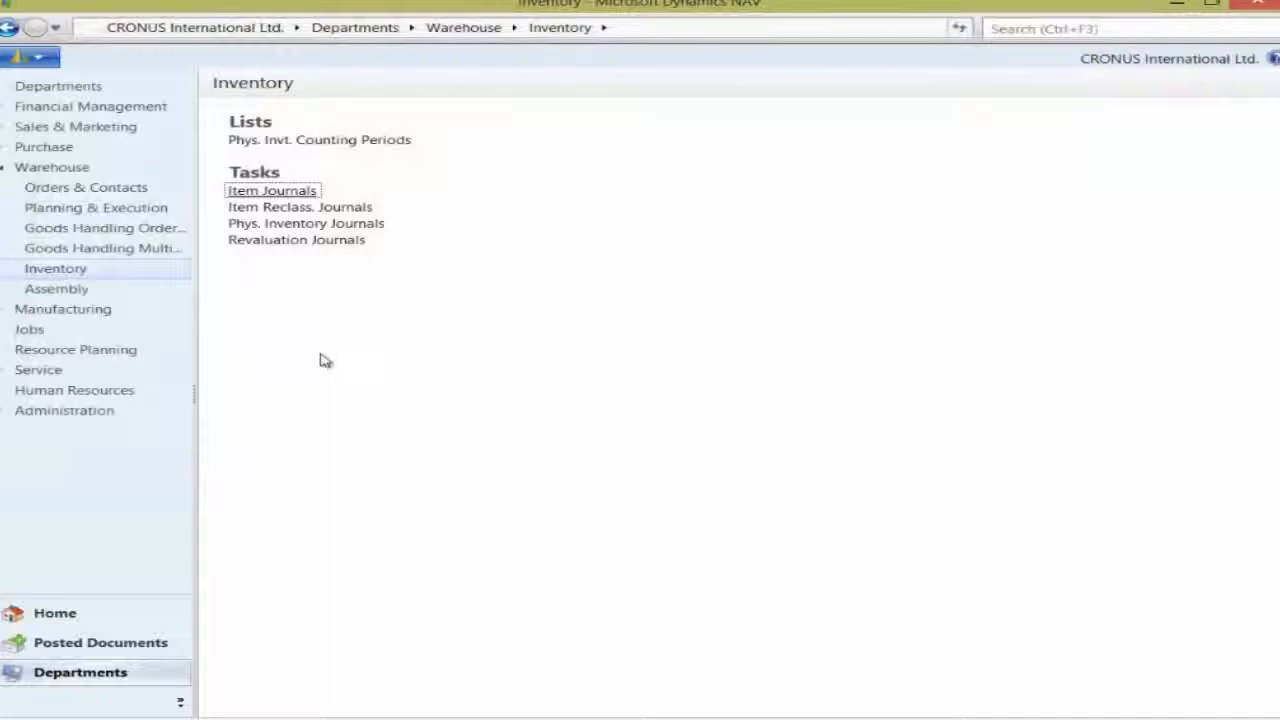
Create a new sales order from the warehouse Assembly area's sales orders for customer The Cannon Group PLC.
{"action": "left_click", "coordinate": [74, 288]}
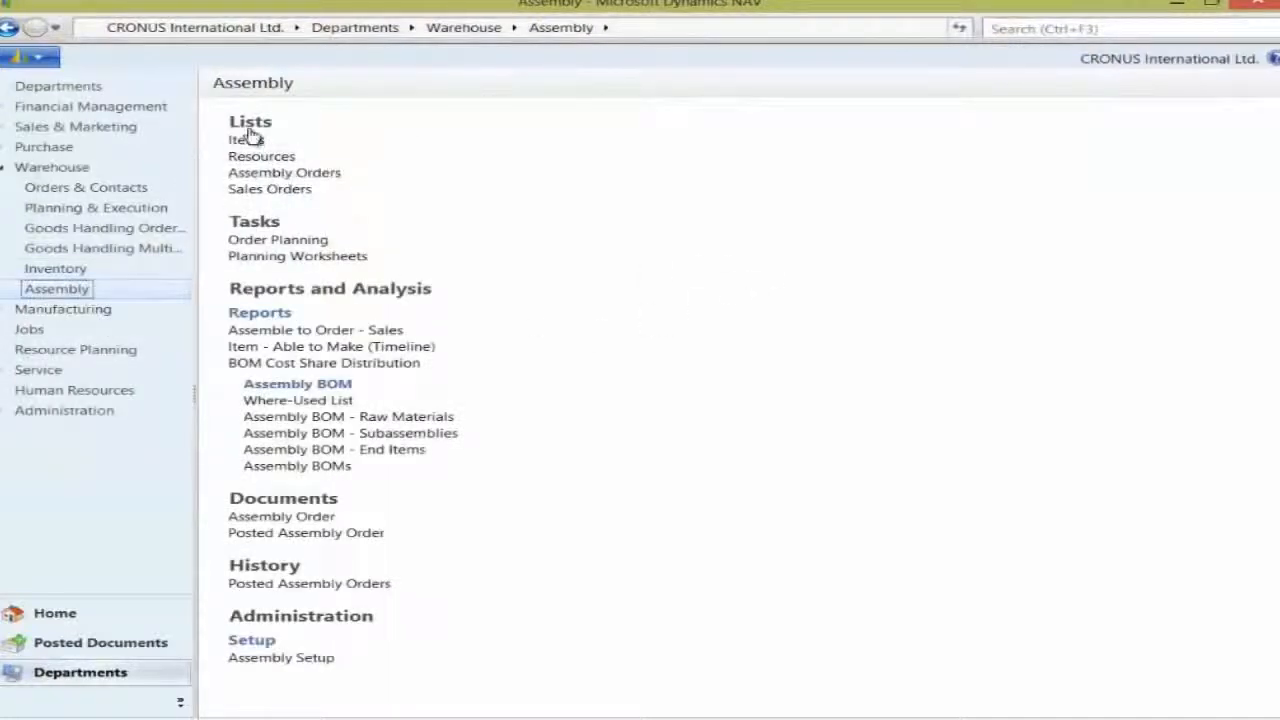
{"action": "left_click", "coordinate": [282, 190]}
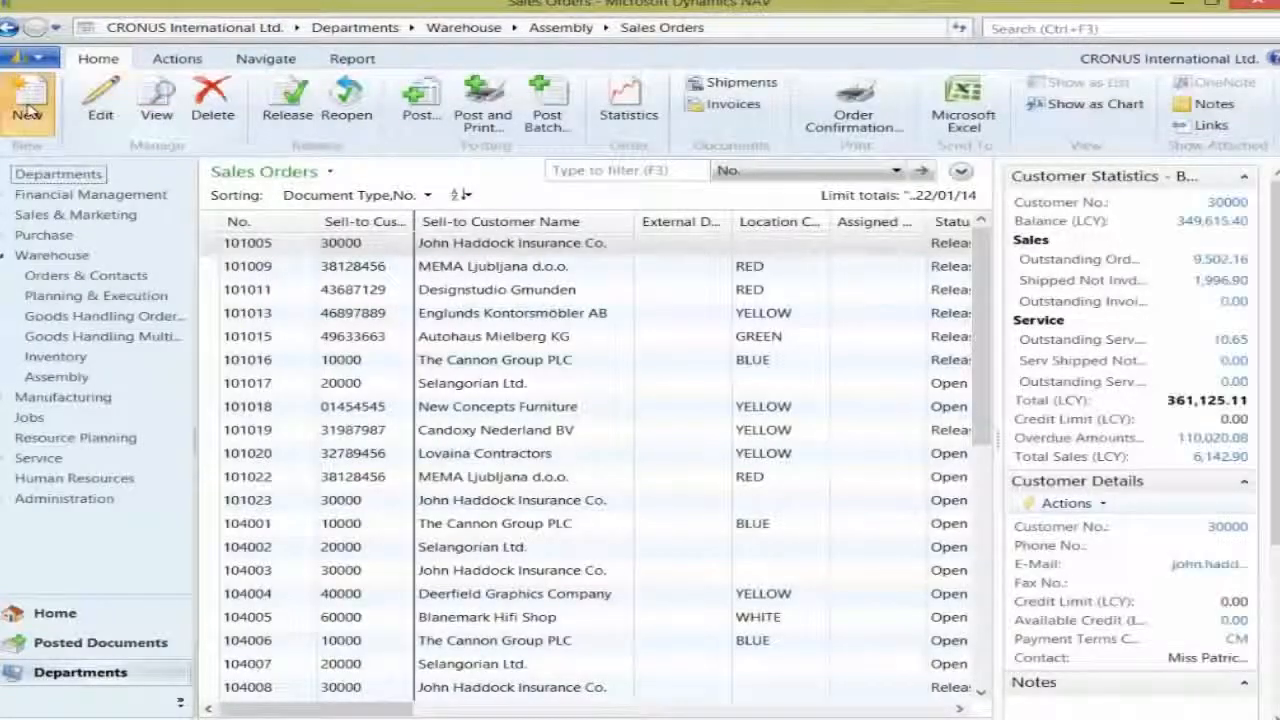
{"action": "left_click", "coordinate": [30, 100]}
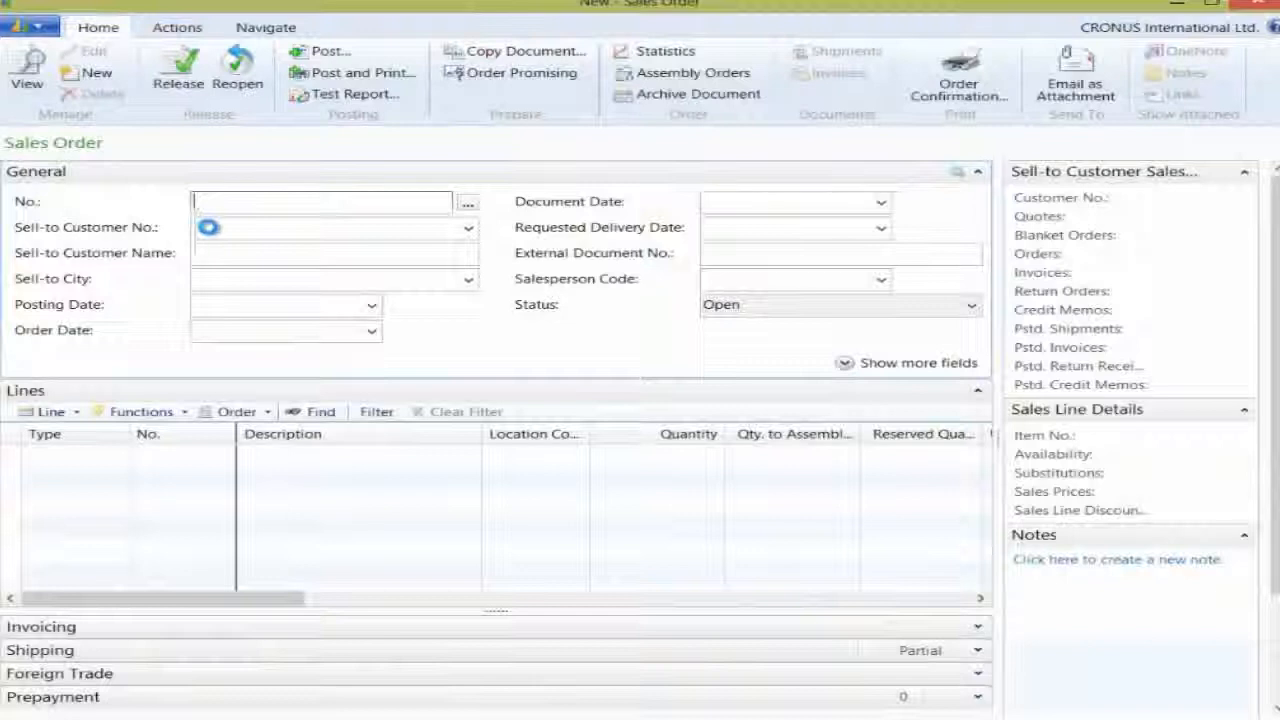
{"action": "left_click", "coordinate": [228, 231]}
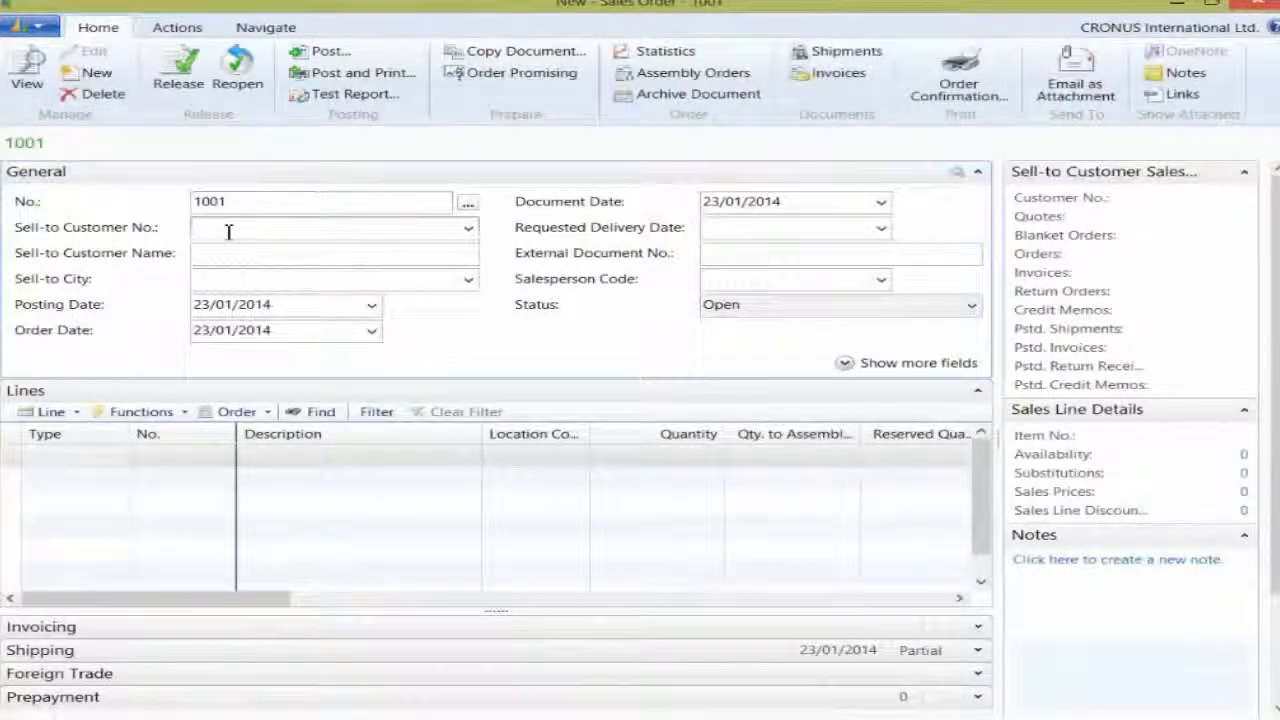
{"action": "type", "text": "10000"}
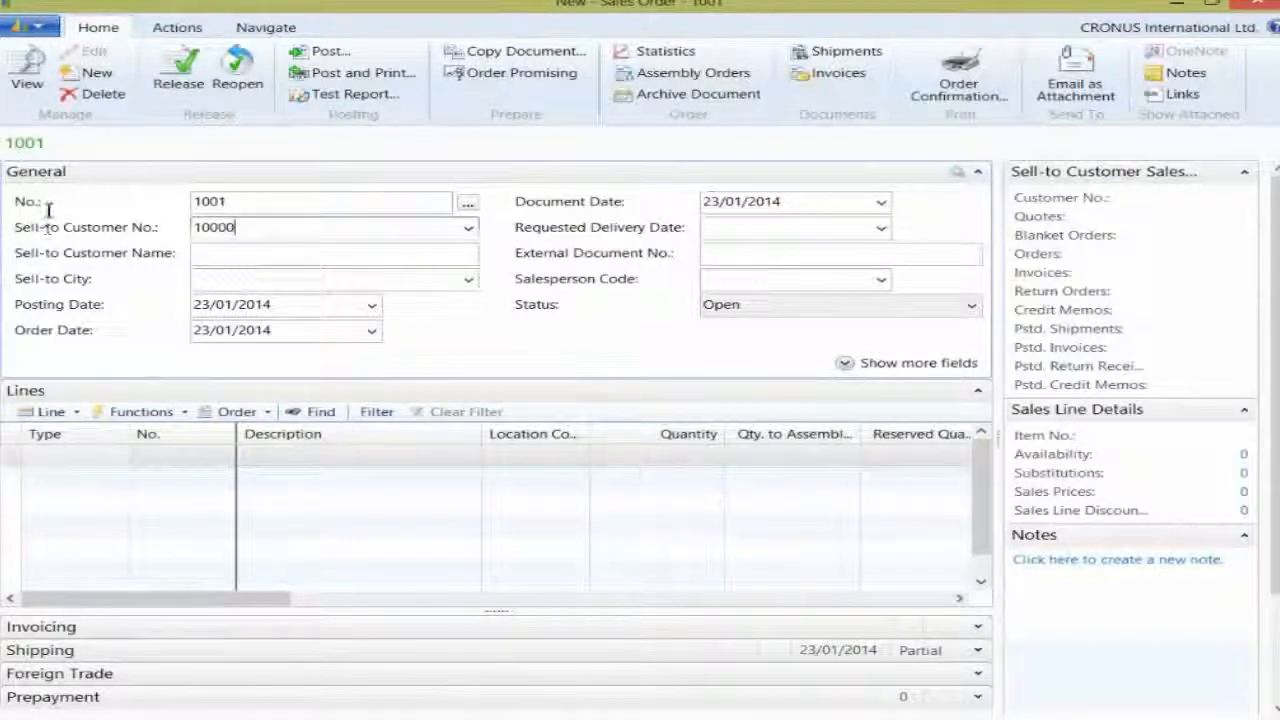
{"action": "key", "text": "Tab"}
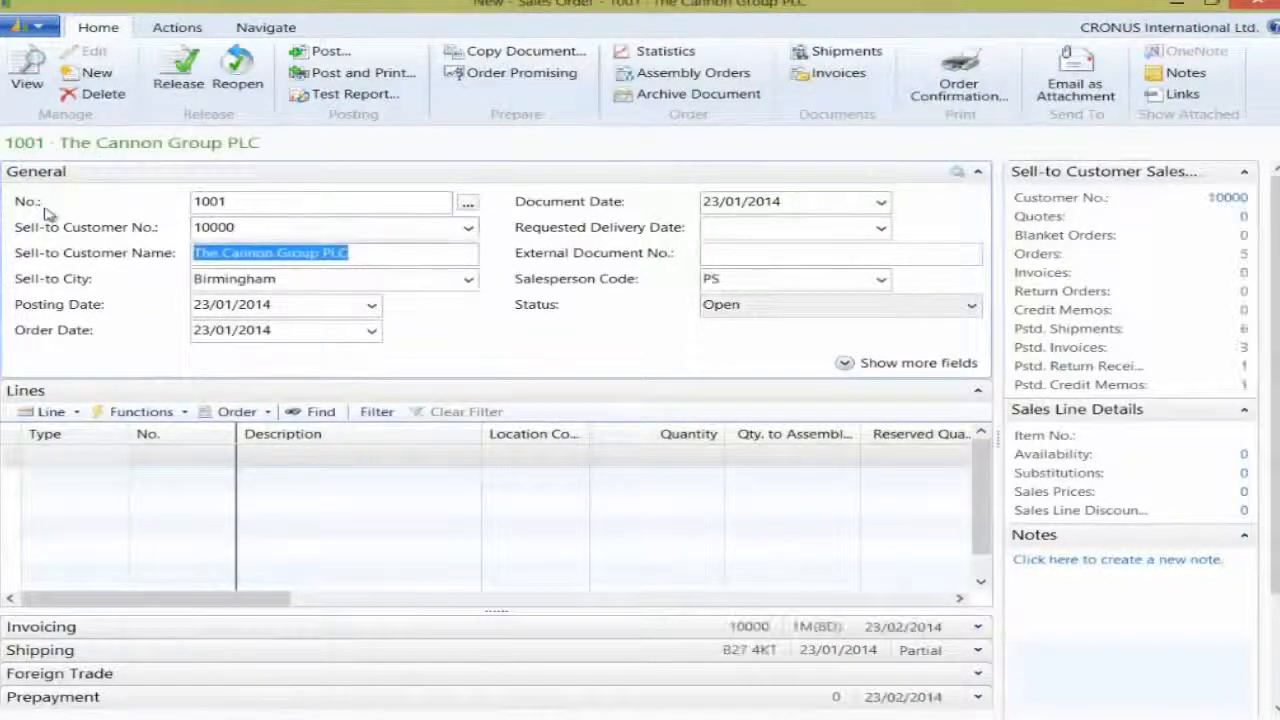
Add a sales order line of type Item with item number 8924-W.
{"action": "left_click", "coordinate": [88, 452]}
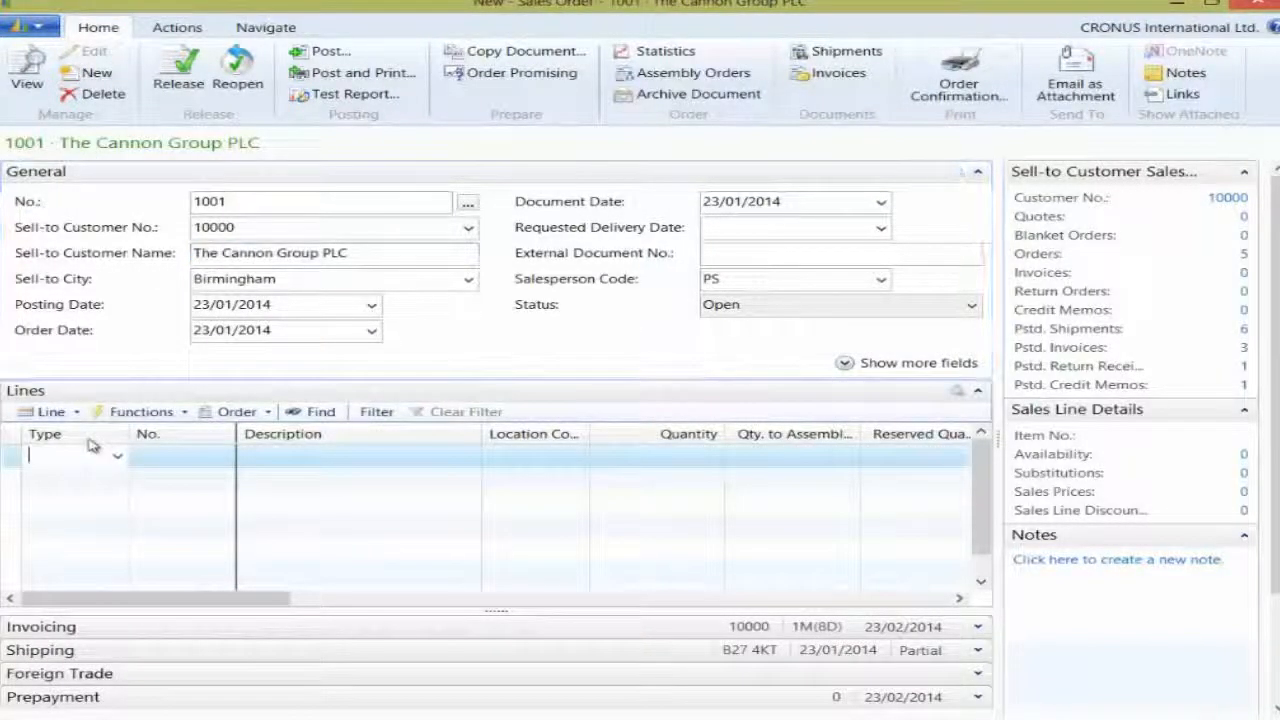
{"action": "type", "text": "item"}
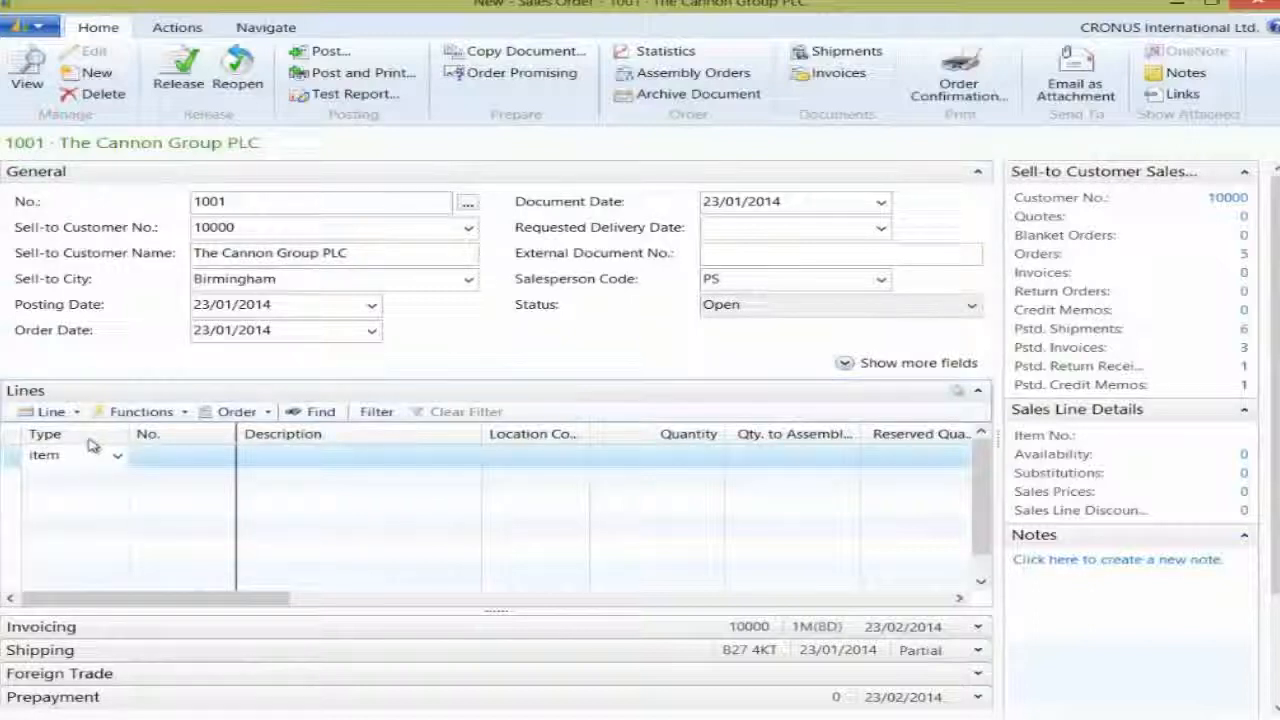
{"action": "key", "text": "Tab"}
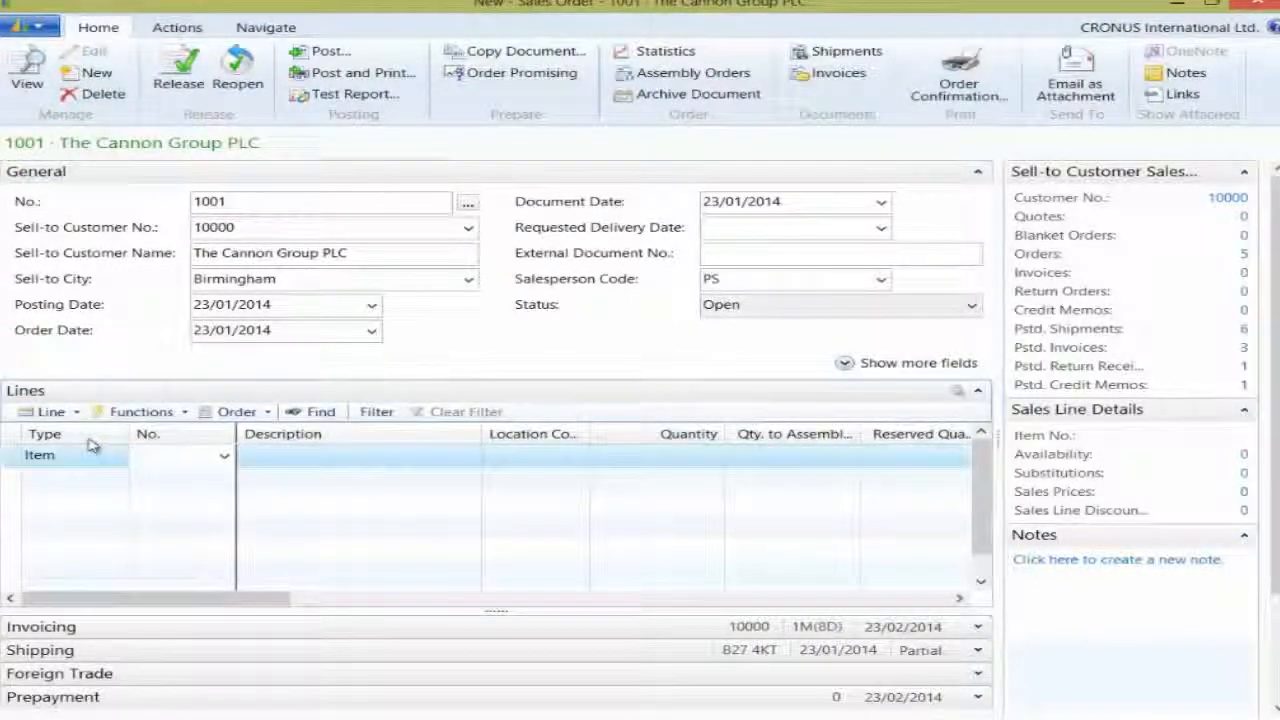
{"action": "type", "text": "8924-W"}
{"action": "key", "text": "Tab"}
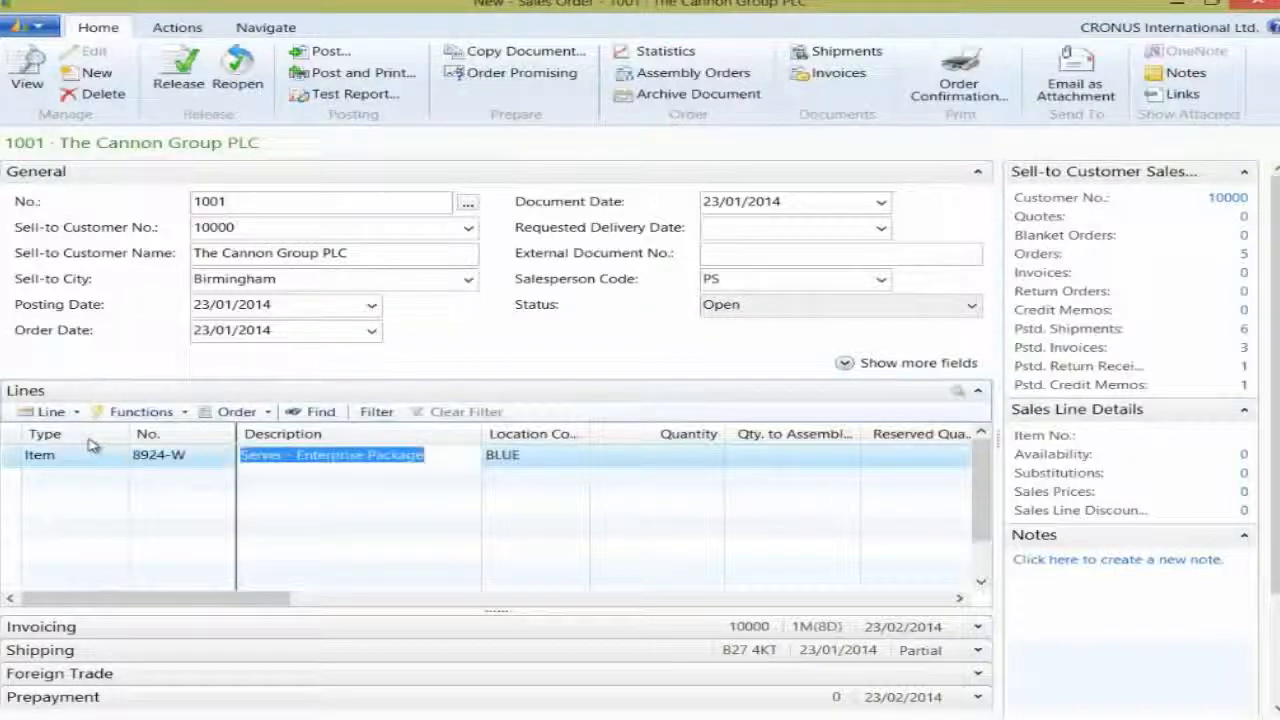
Set the 8924-W line's quantity to 10, accepting the assembly availability and due date notices.
{"action": "key", "text": "Tab"}
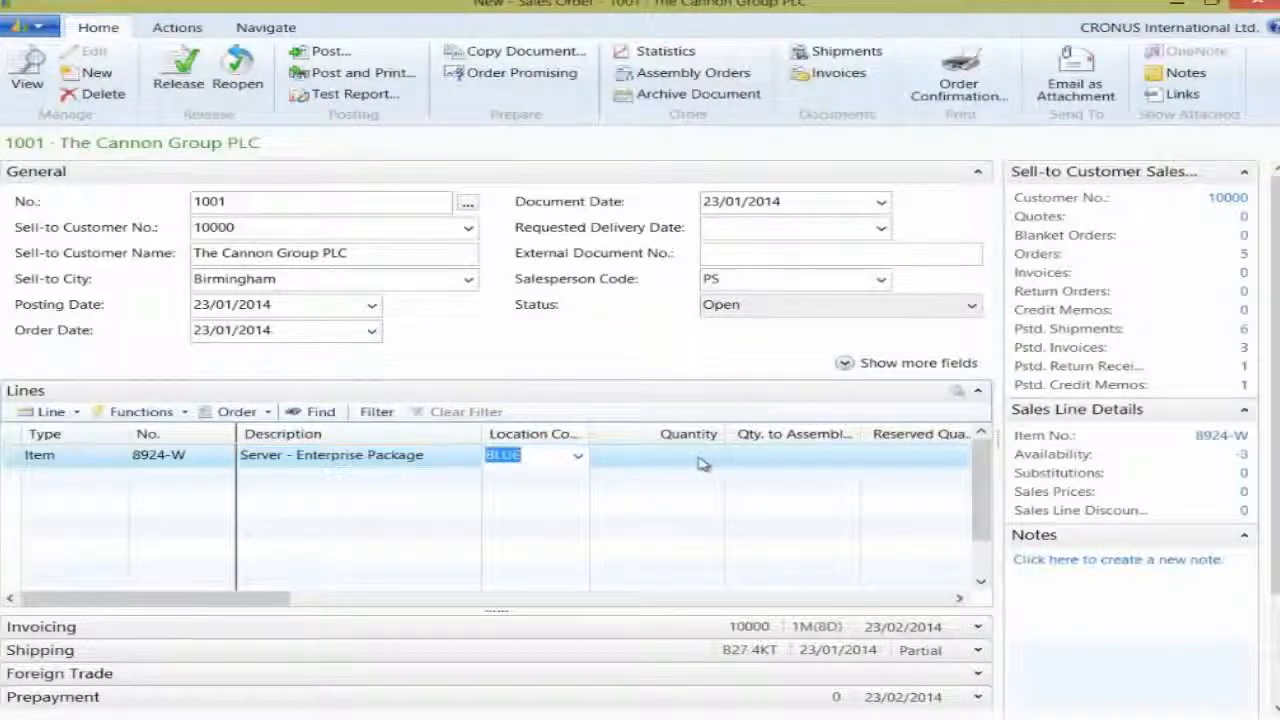
{"action": "key", "text": "Tab"}
{"action": "key", "text": "Tab"}
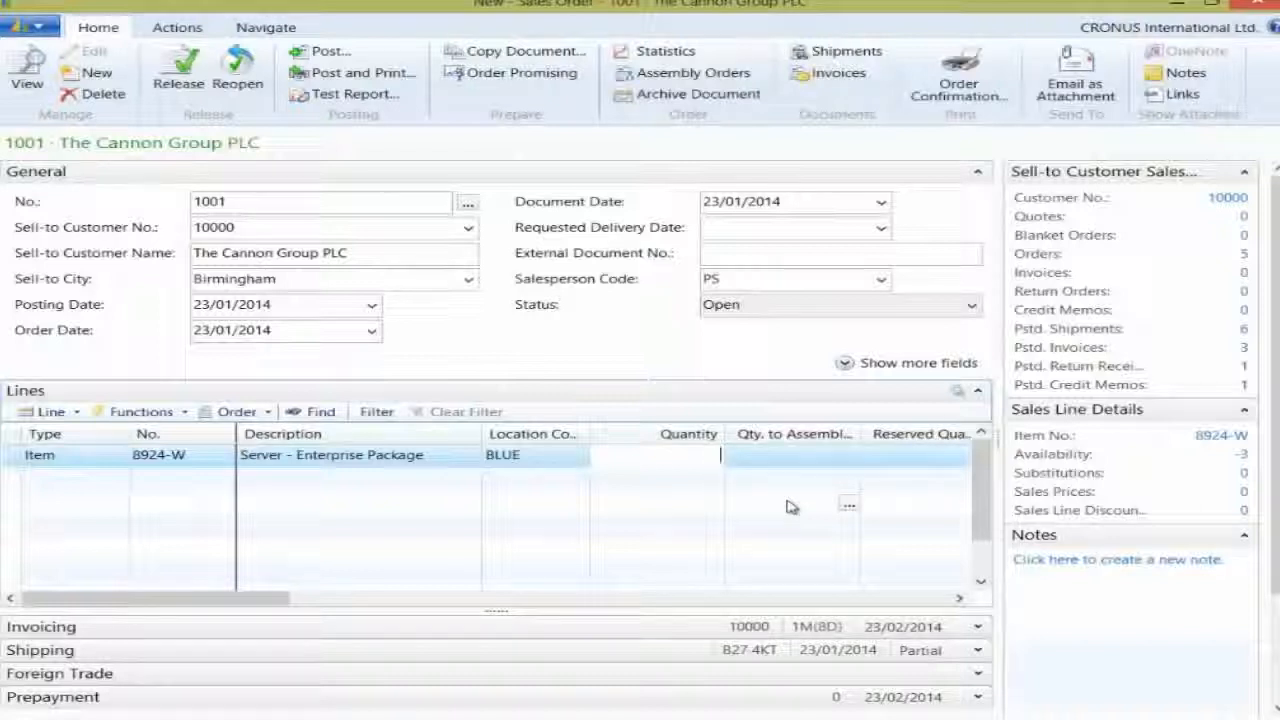
{"action": "type", "text": "1"}
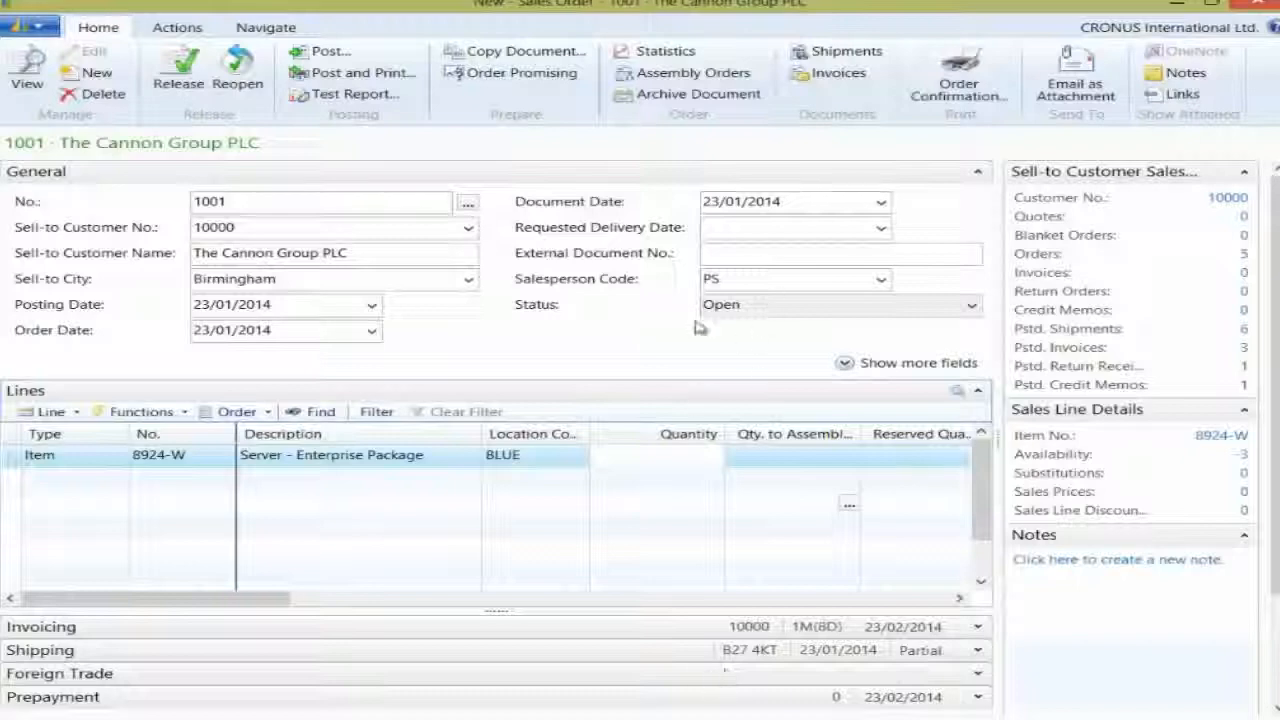
{"action": "key", "text": "Tab"}
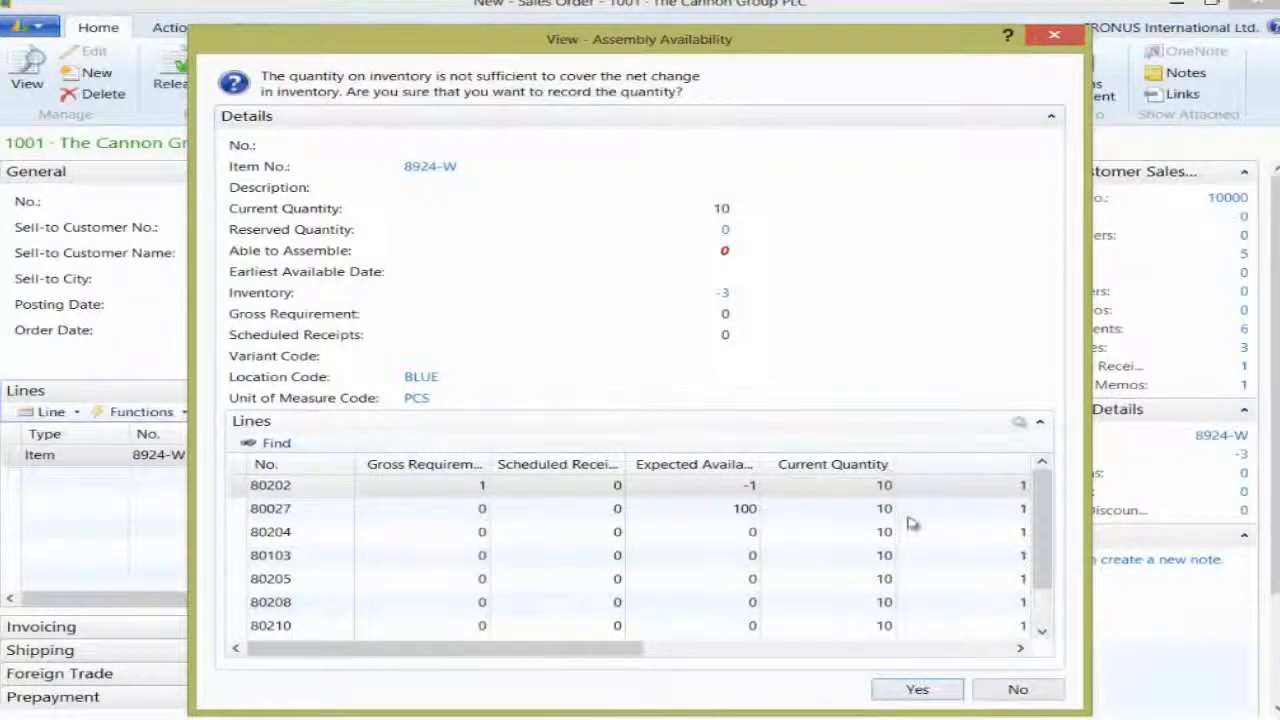
{"action": "left_click", "coordinate": [921, 689]}
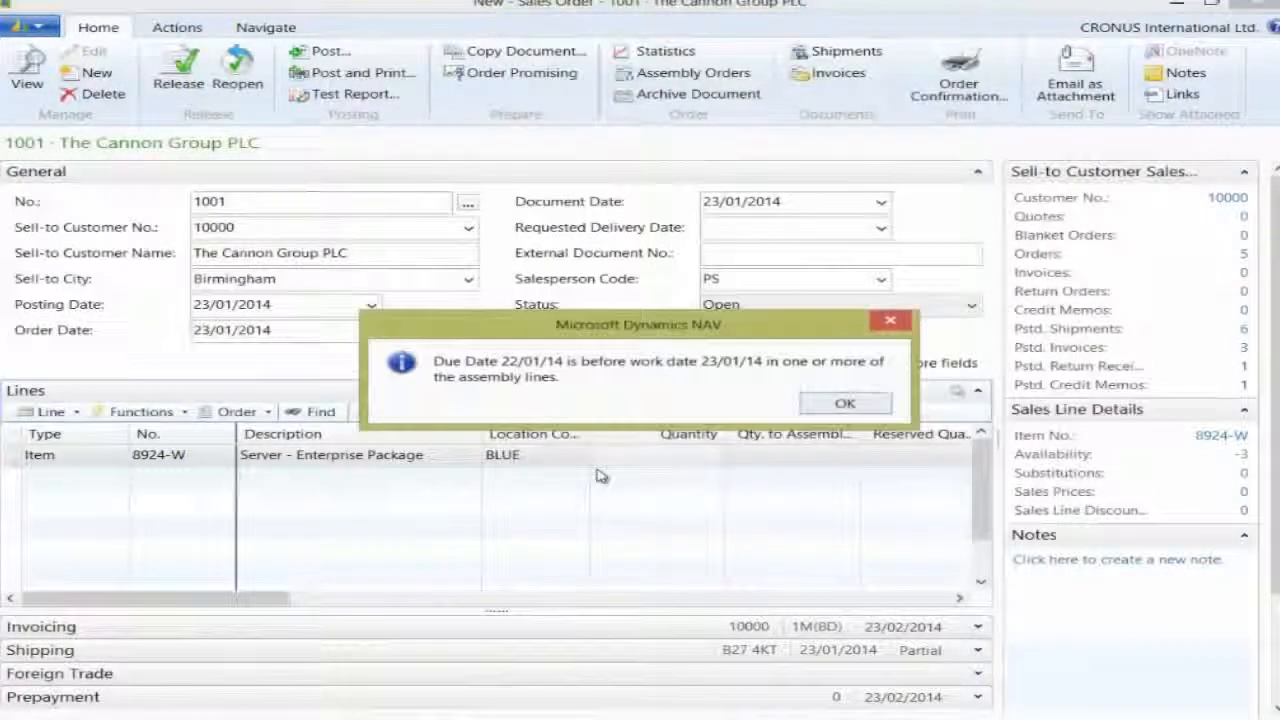
{"action": "left_click", "coordinate": [845, 404]}
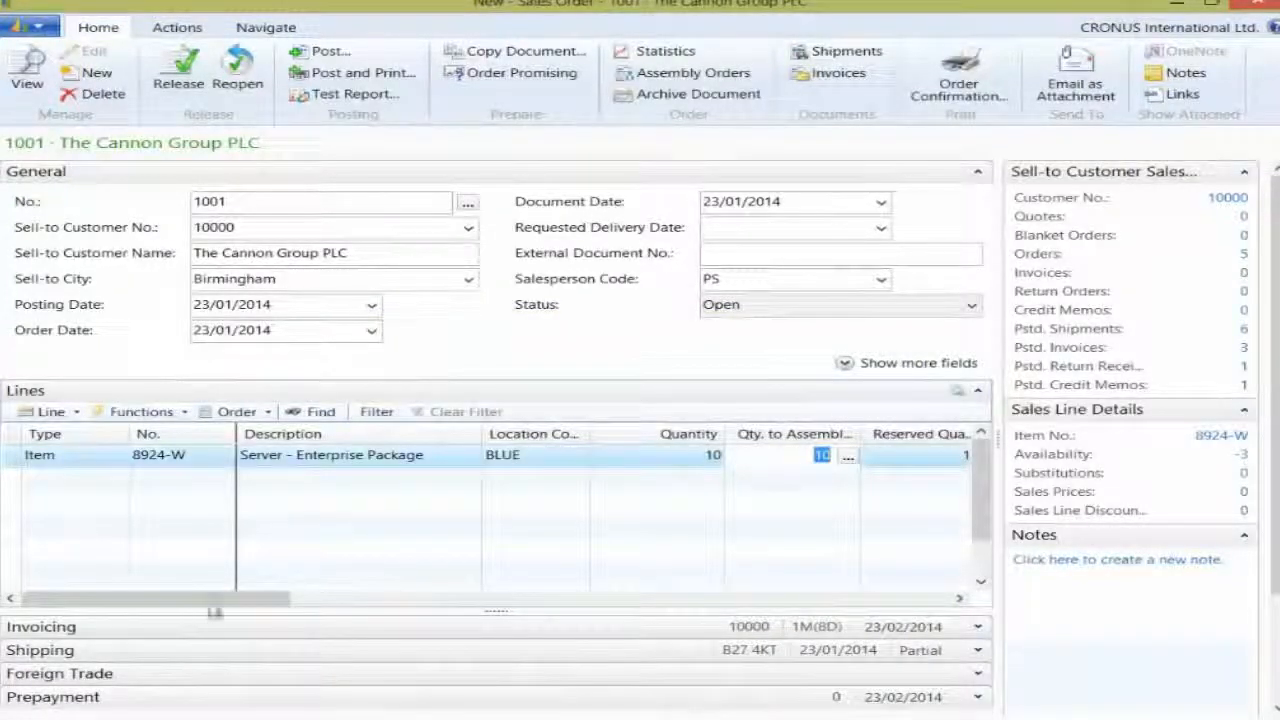
Examine the reservation entries behind the sales line's reserved quantity and close them.
{"action": "left_click_drag", "start_coordinate": [200, 598], "coordinate": [315, 598]}
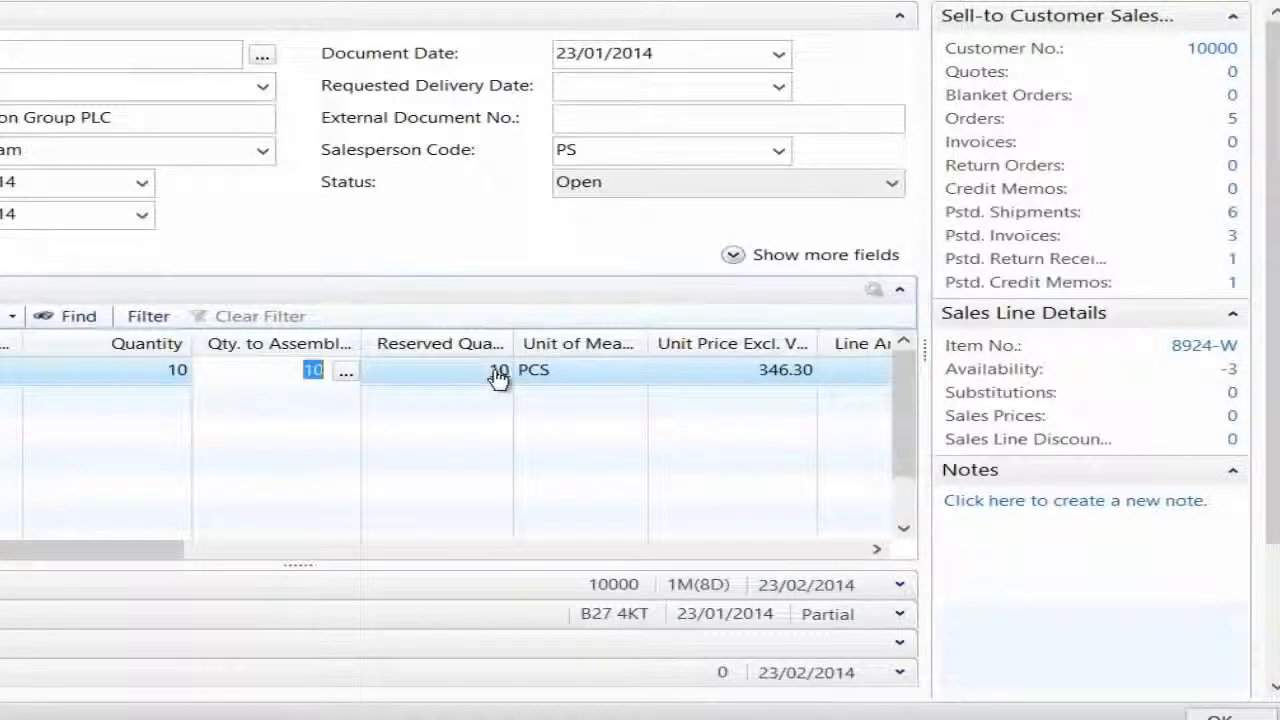
{"action": "left_click", "coordinate": [475, 380]}
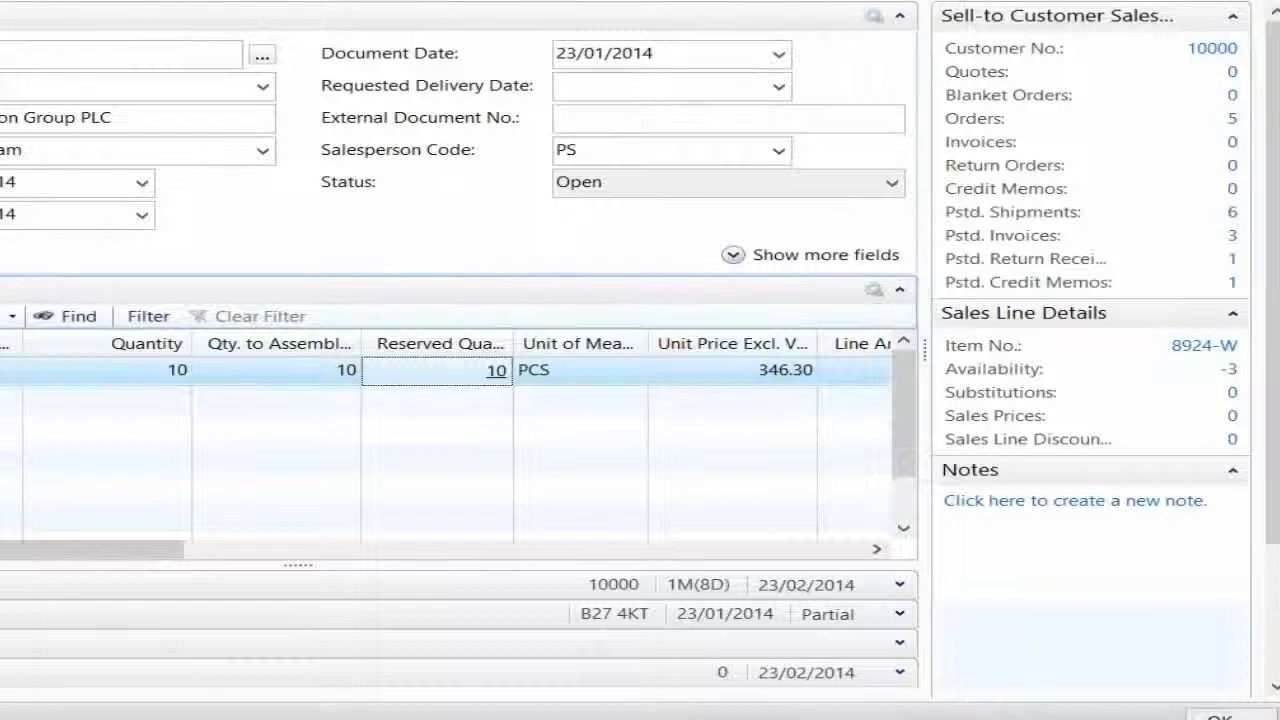
{"action": "left_click", "coordinate": [497, 371]}
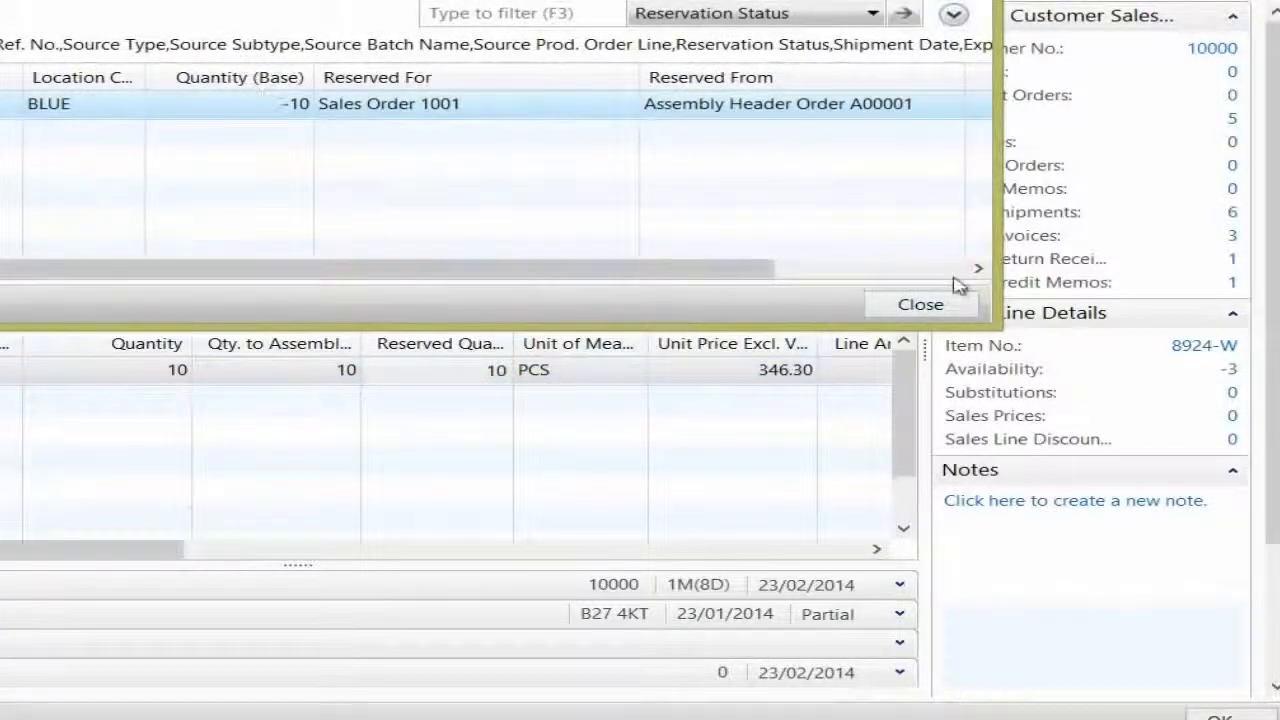
{"action": "left_click", "coordinate": [920, 305]}
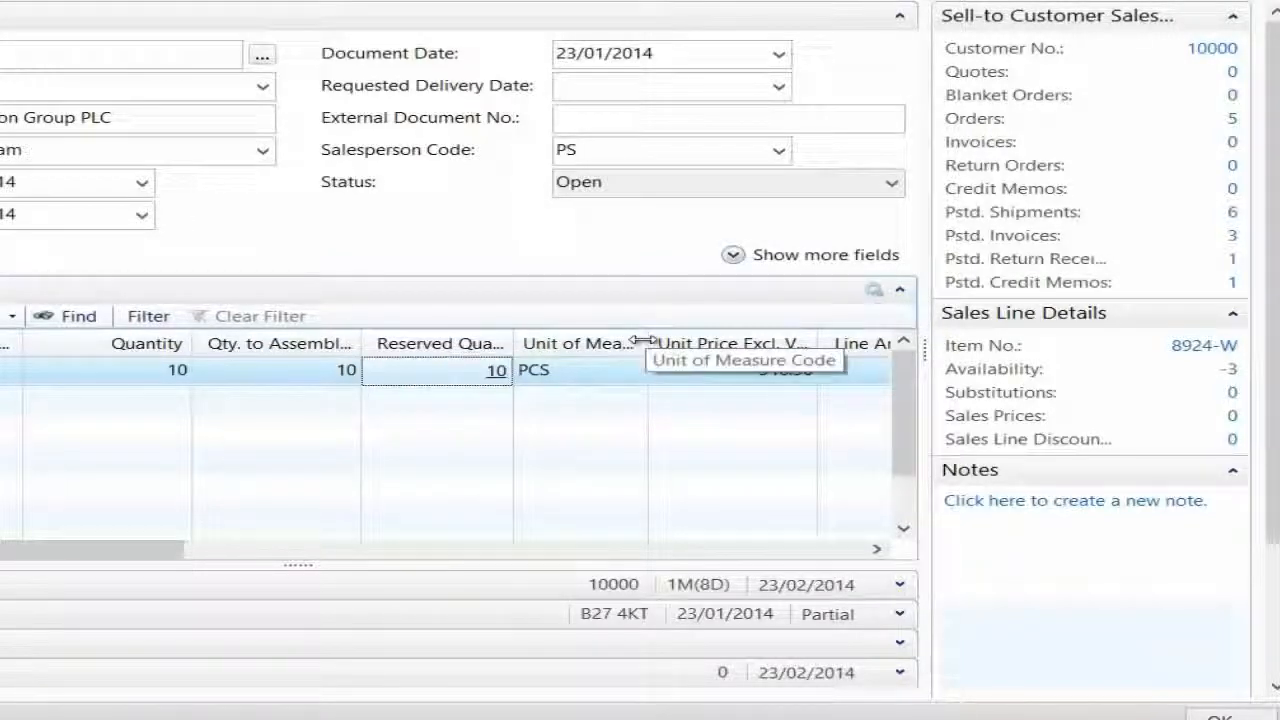
Open the assemble-to-order lines from the line's quantity to assemble and bring up item tracking for component 80027.
{"action": "left_click", "coordinate": [274, 370]}
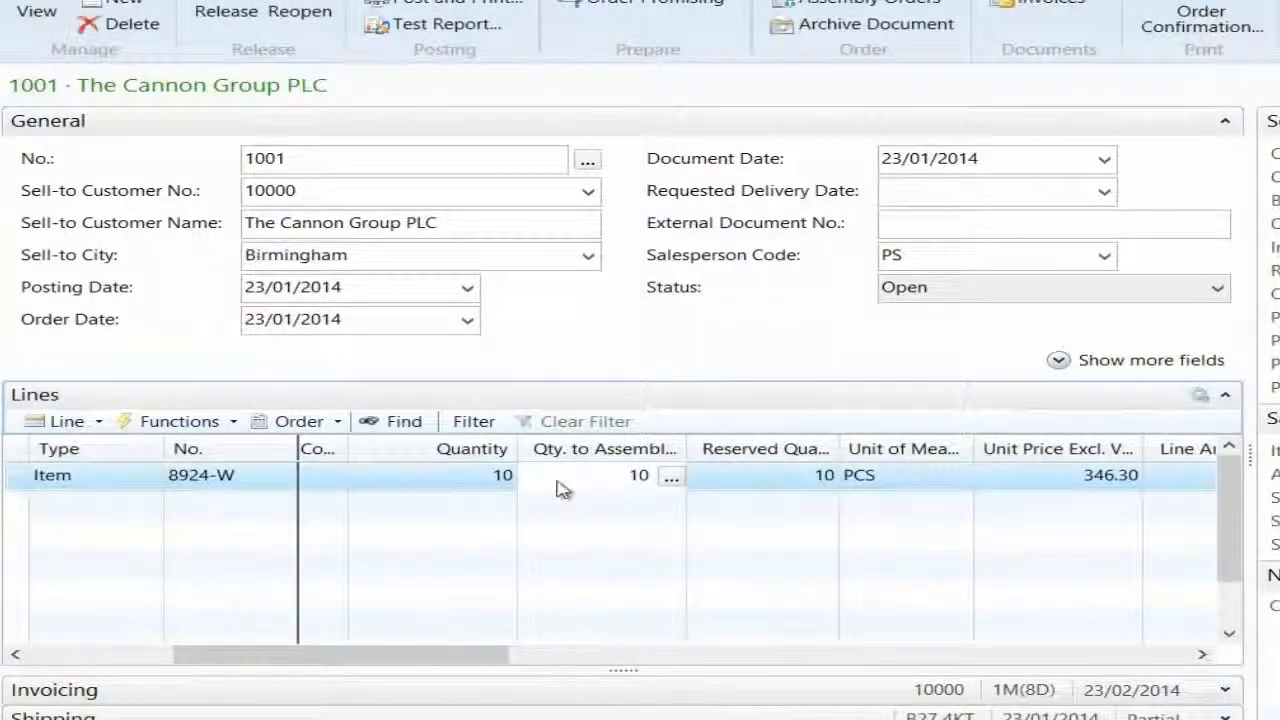
{"action": "left_click", "coordinate": [670, 484]}
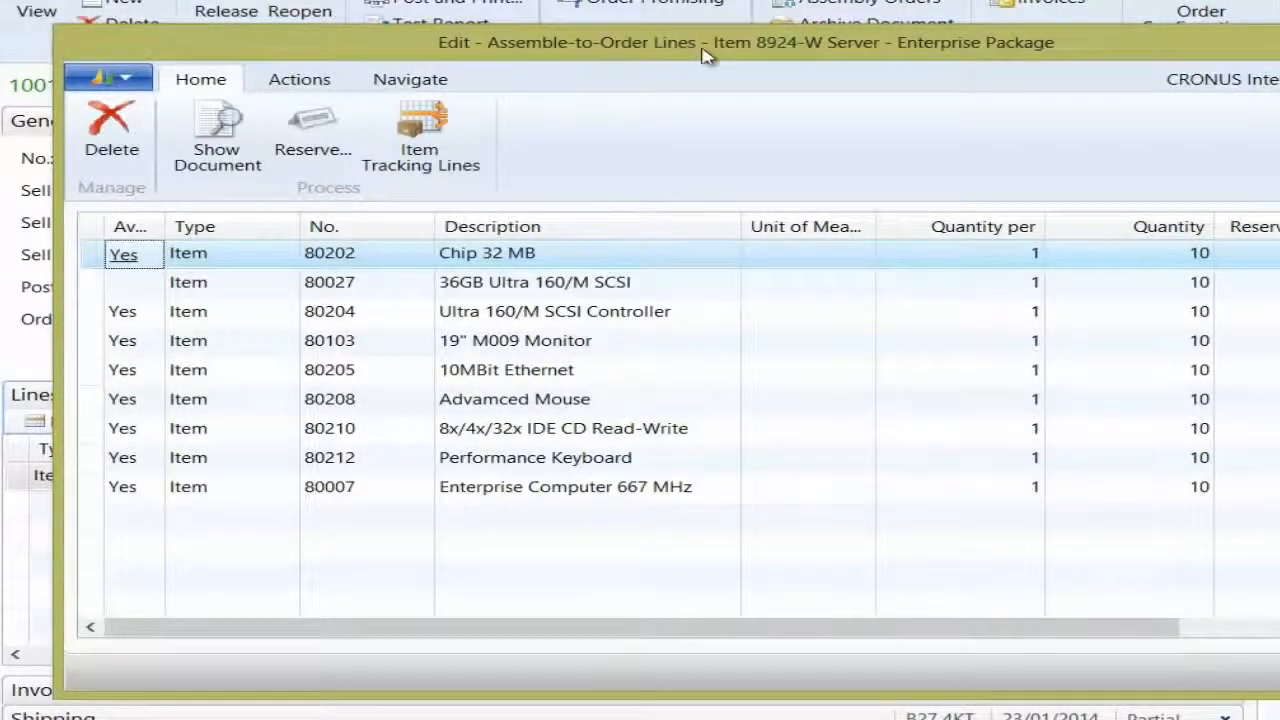
{"action": "left_click", "coordinate": [92, 288]}
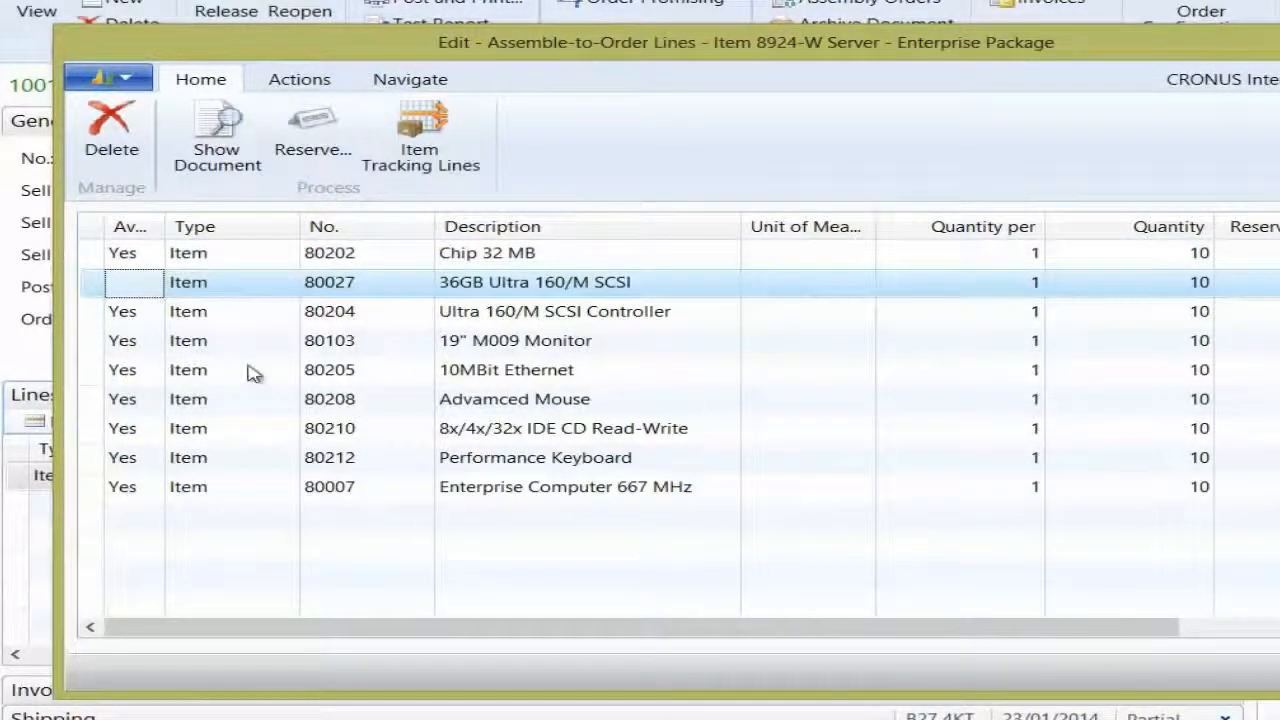
{"action": "left_click", "coordinate": [405, 150]}
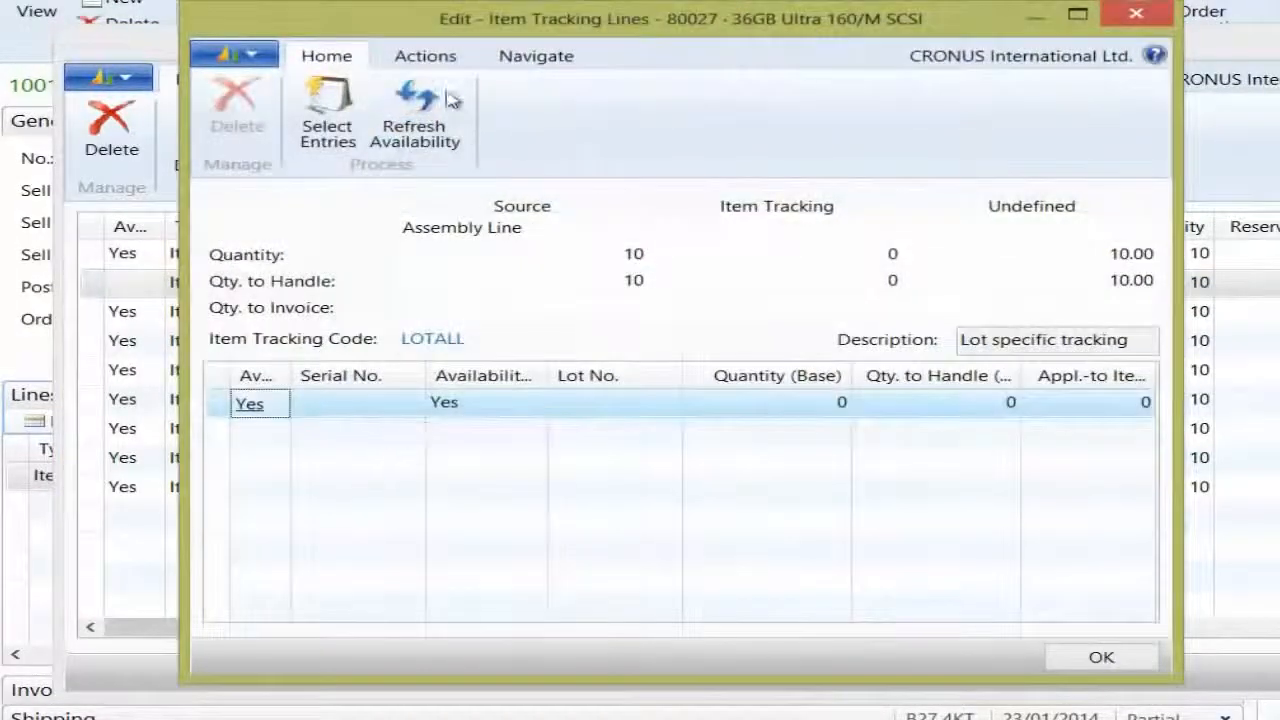
Assign 10 pieces of LOT1 to component 80027 from the available tracking entries, accept them, and close the assemble-to-order lines.
{"action": "left_click", "coordinate": [328, 115]}
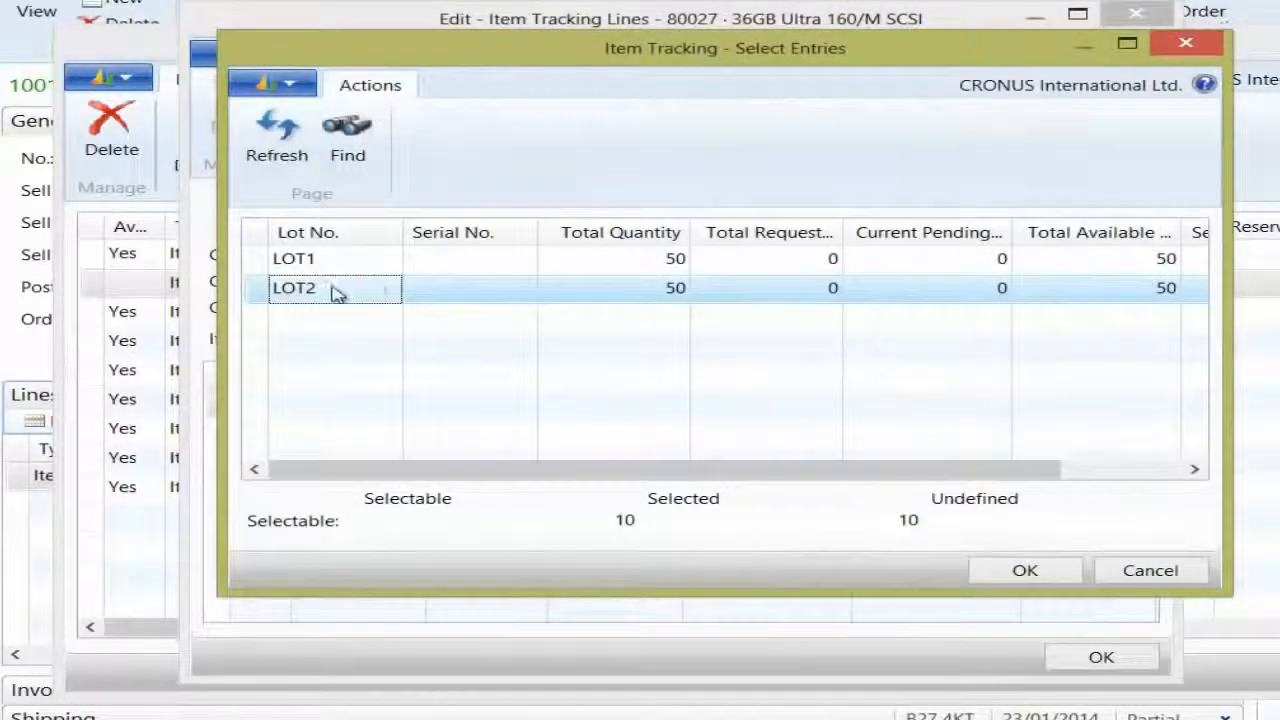
{"action": "left_click", "coordinate": [1040, 575]}
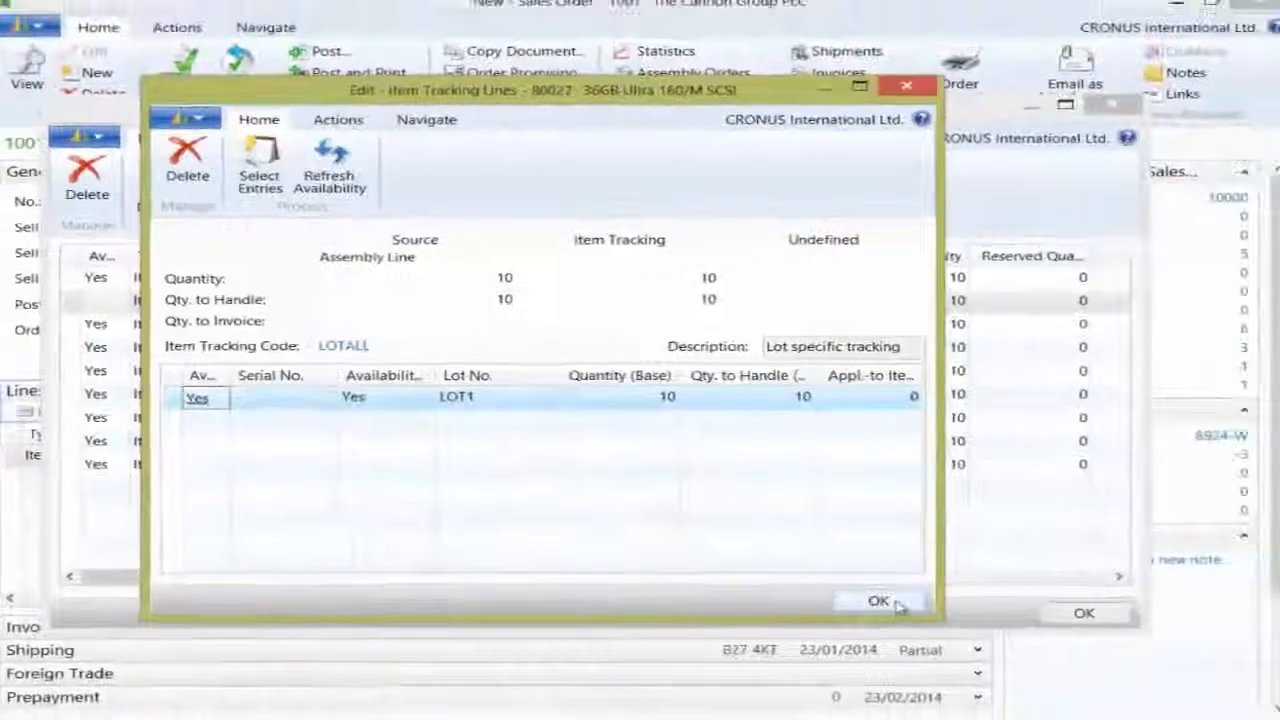
{"action": "left_click", "coordinate": [1086, 653]}
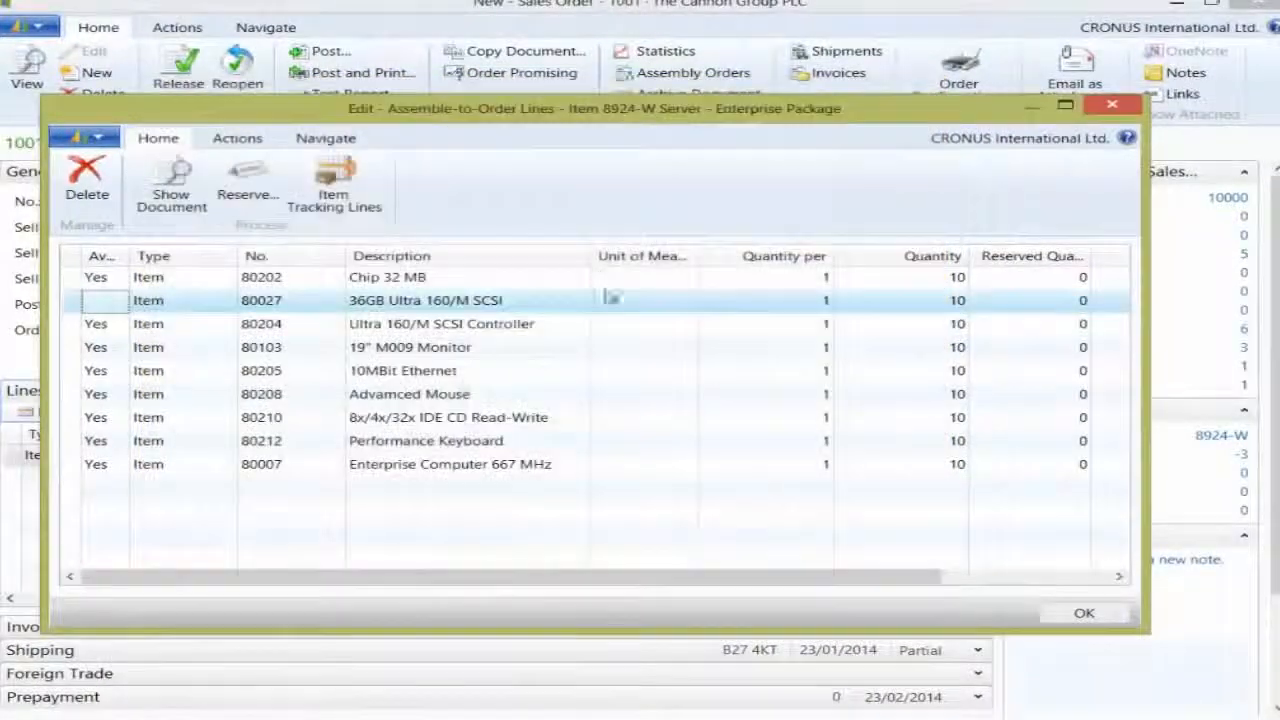
{"action": "key", "text": "Escape"}
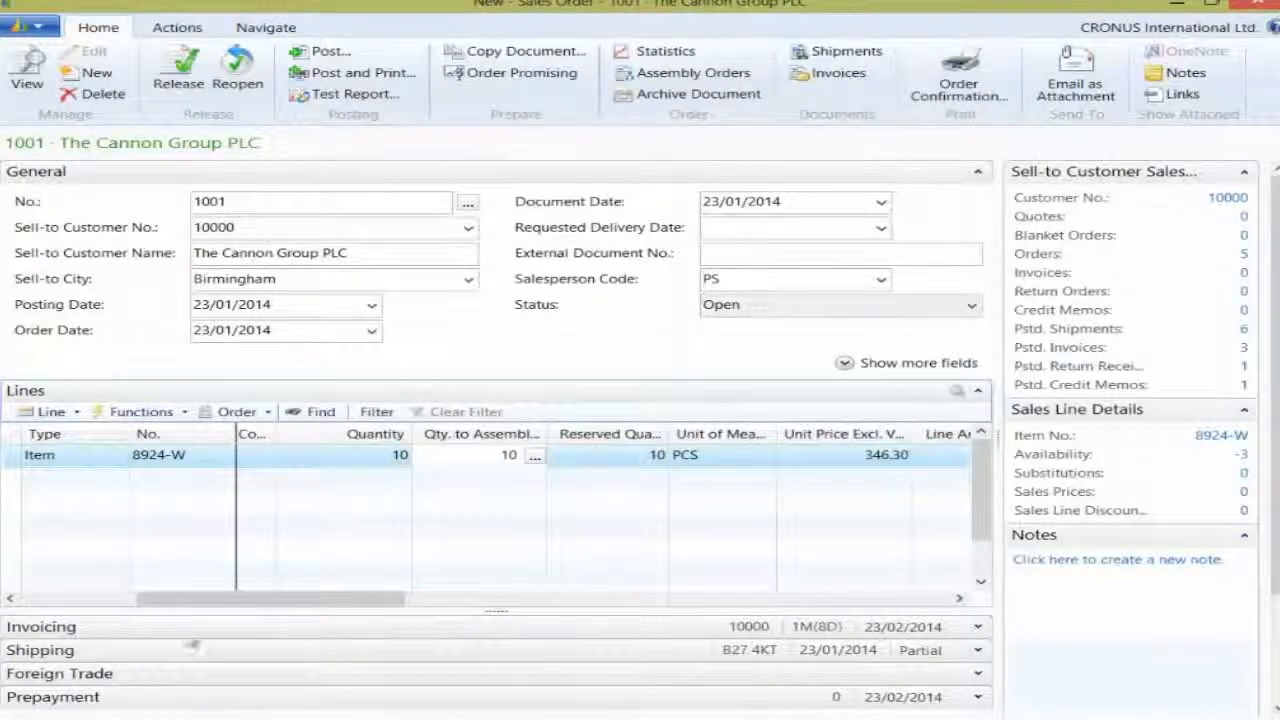
Open item tracking for the 8924-W sales line and try to assign 10 pieces of lot LOT-A1 directly, closing despite the availability warning.
{"action": "left_click_drag", "start_coordinate": [240, 598], "coordinate": [76, 606]}
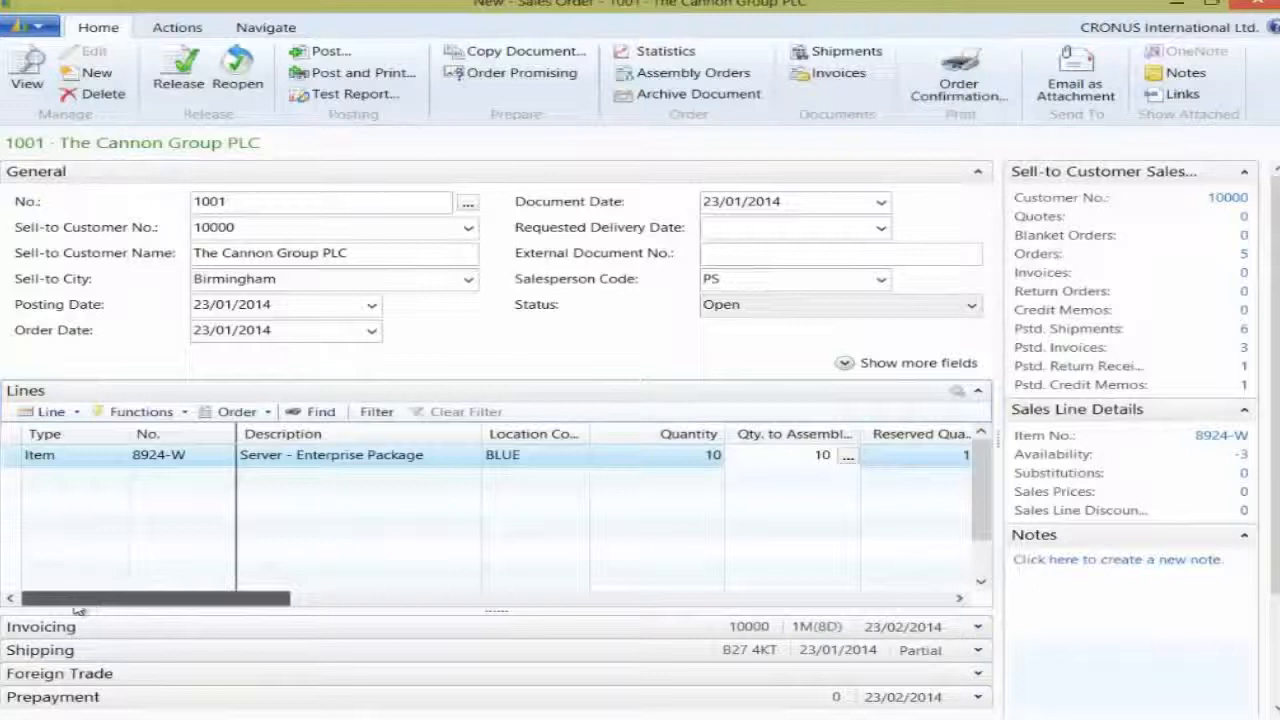
{"action": "left_click", "coordinate": [46, 411]}
{"action": "mouse_move", "coordinate": [155, 584]}
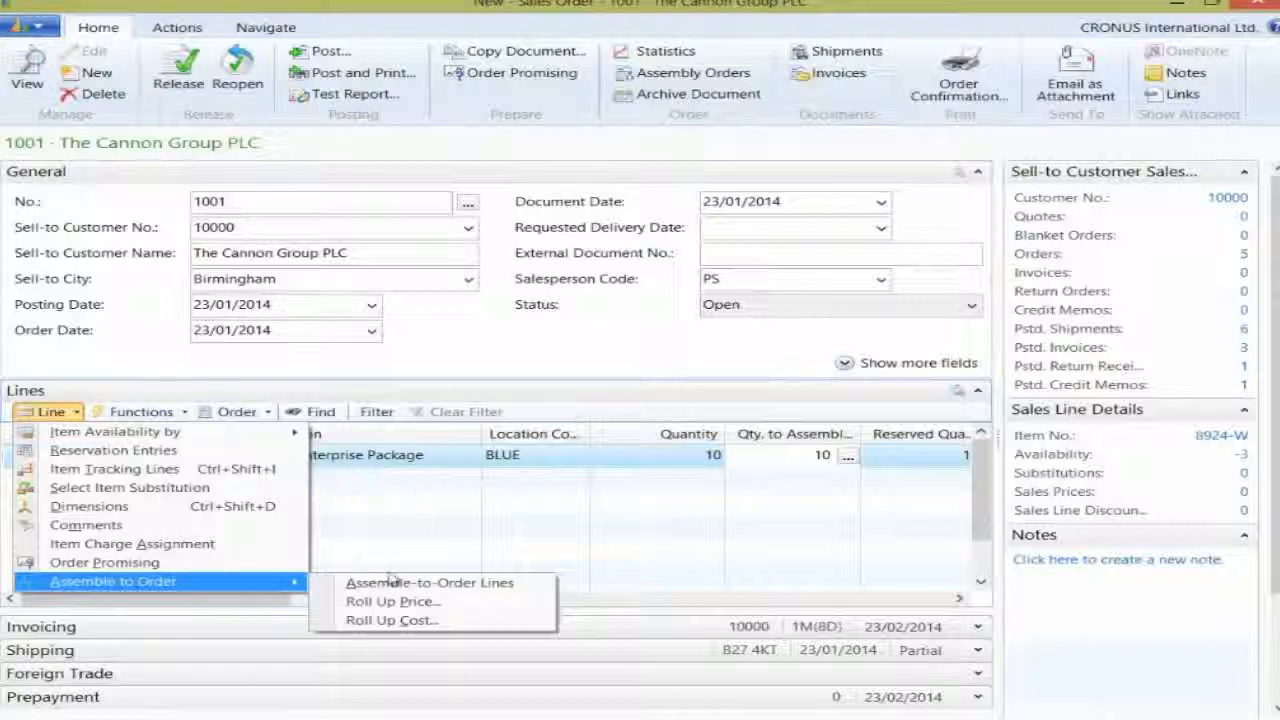
{"action": "left_click", "coordinate": [190, 470]}
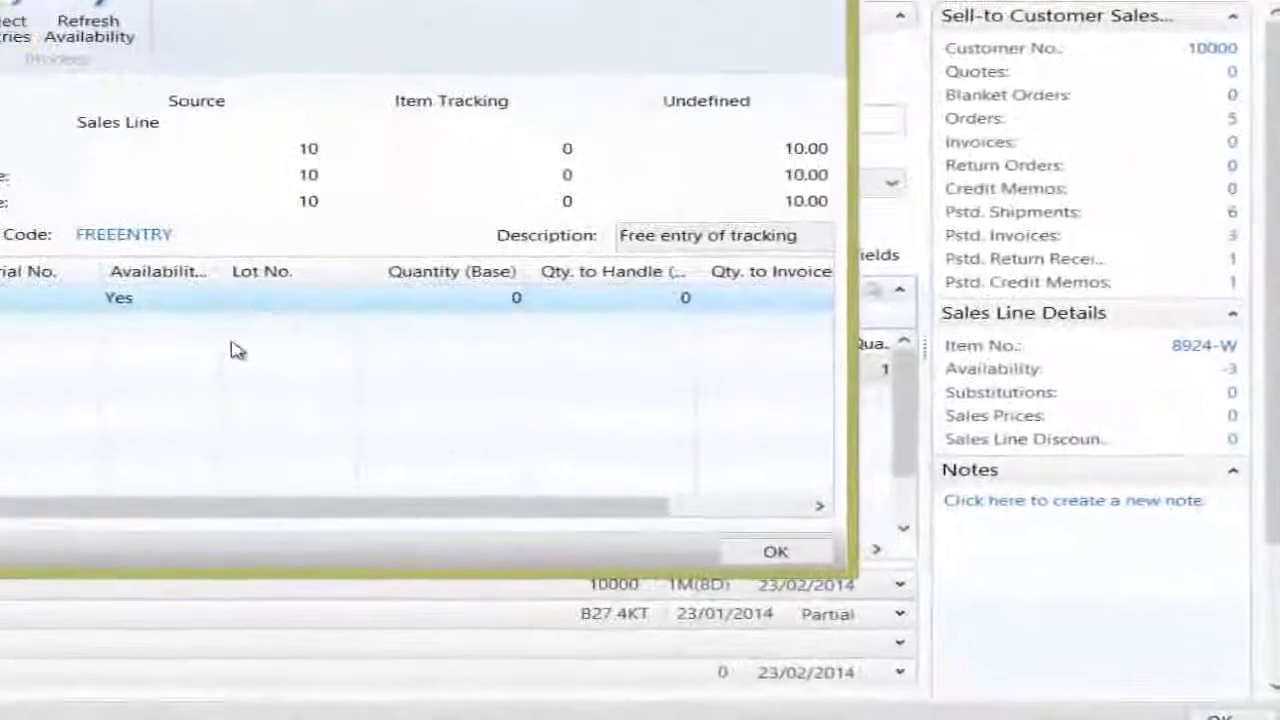
{"action": "left_click", "coordinate": [308, 302]}
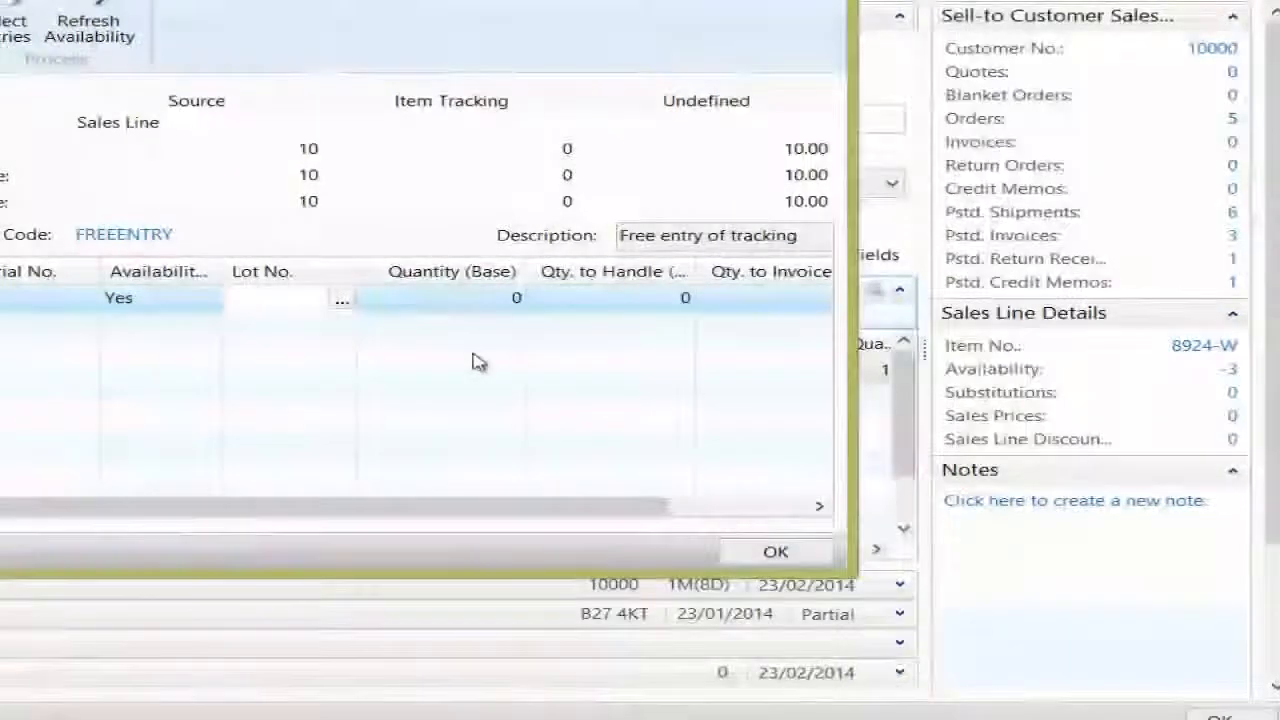
{"action": "type", "text": "LOT"}
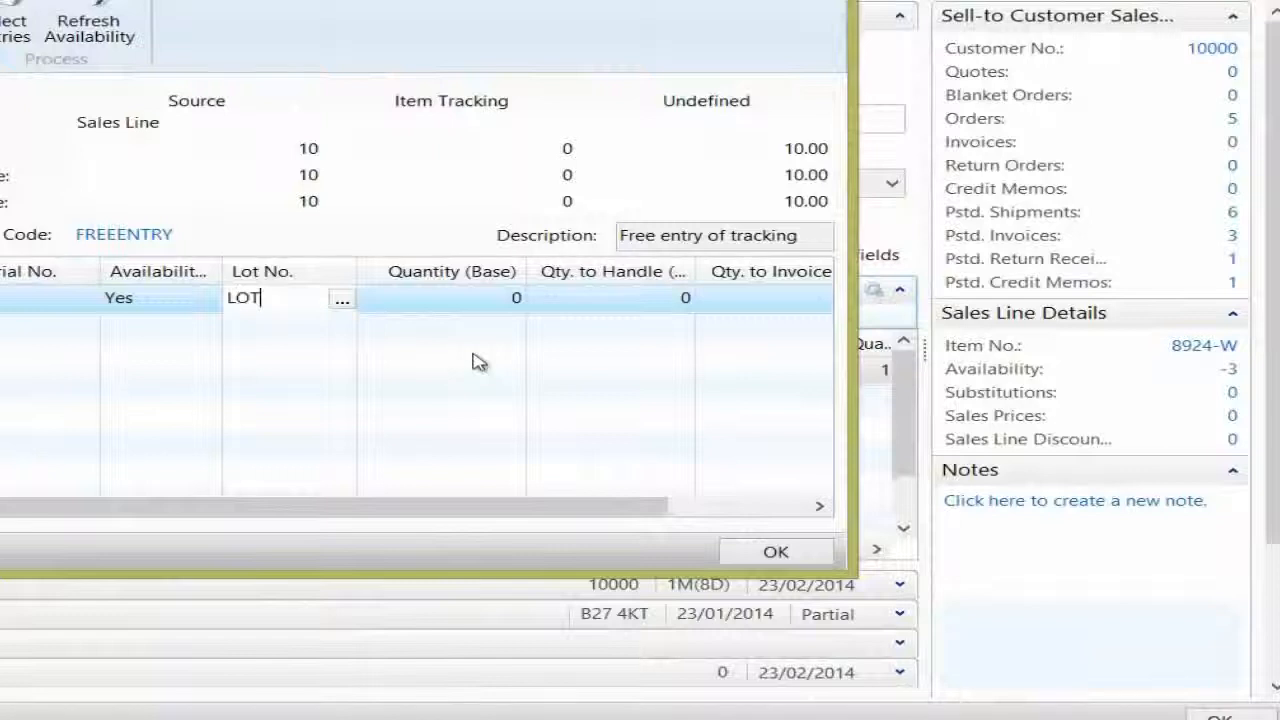
{"action": "type", "text": "LOT-A1"}
{"action": "key", "text": "Tab"}
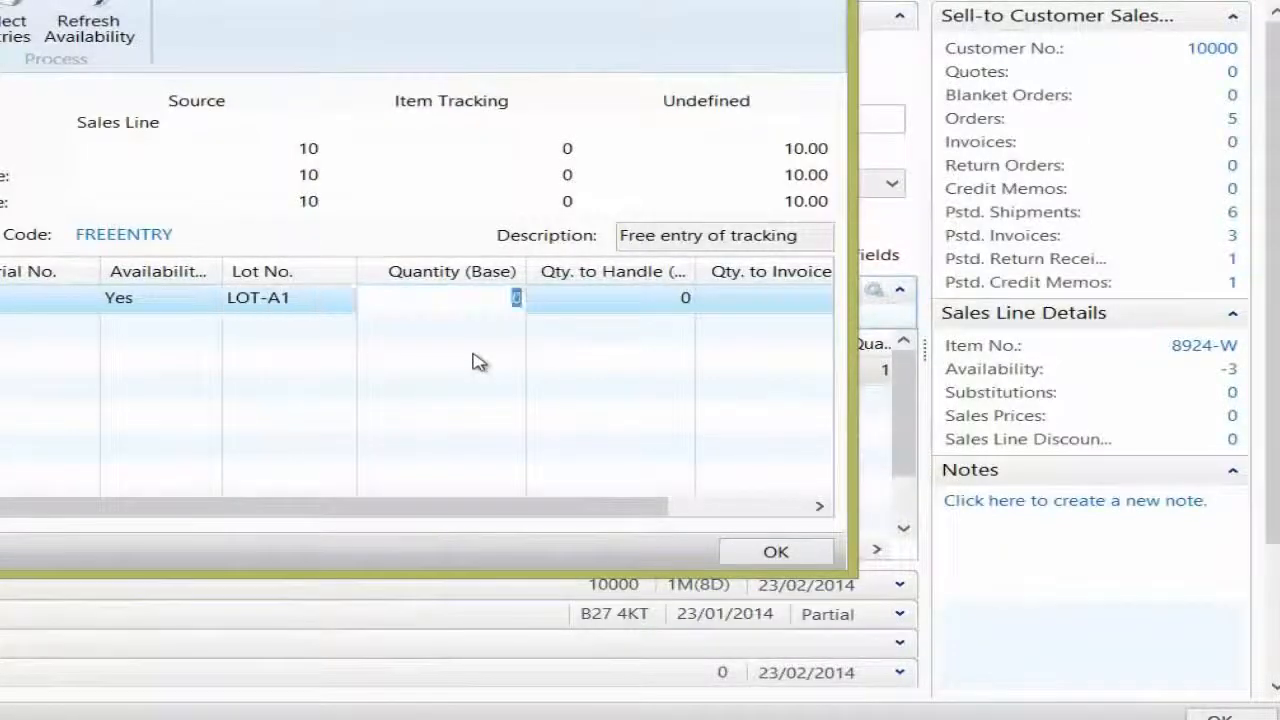
{"action": "type", "text": "10"}
{"action": "key", "text": "Tab"}
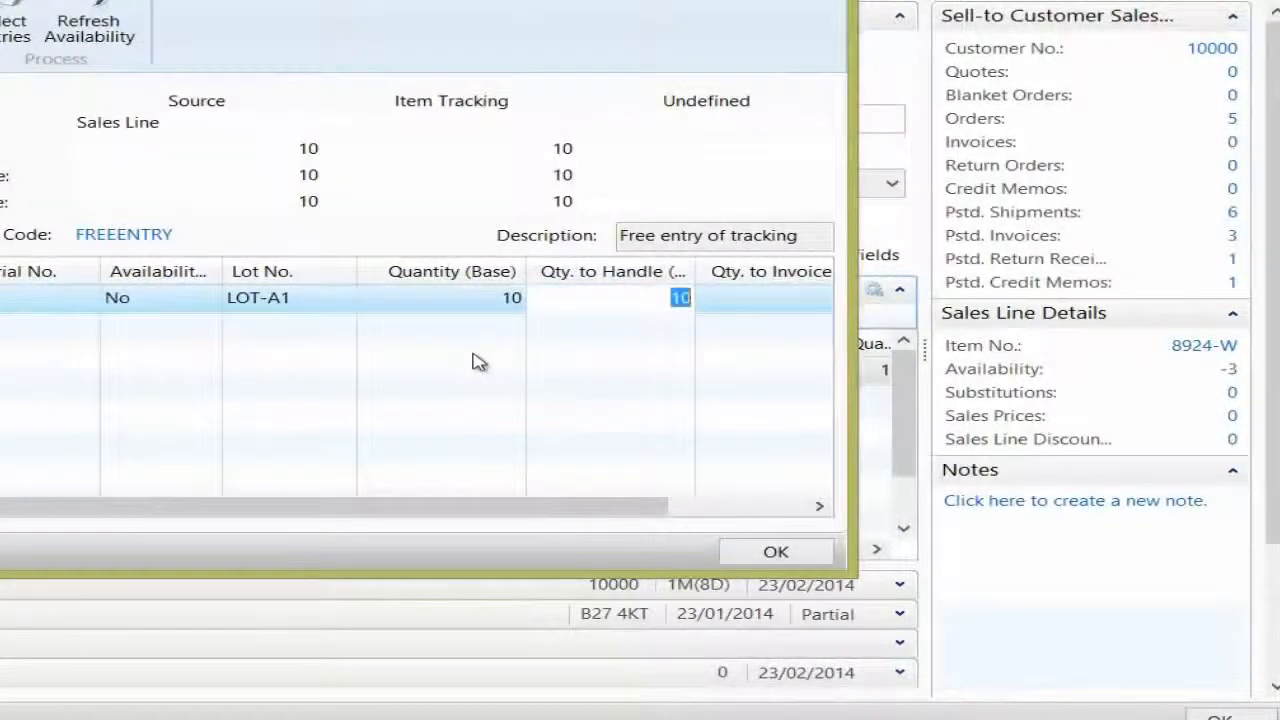
{"action": "left_click", "coordinate": [808, 550]}
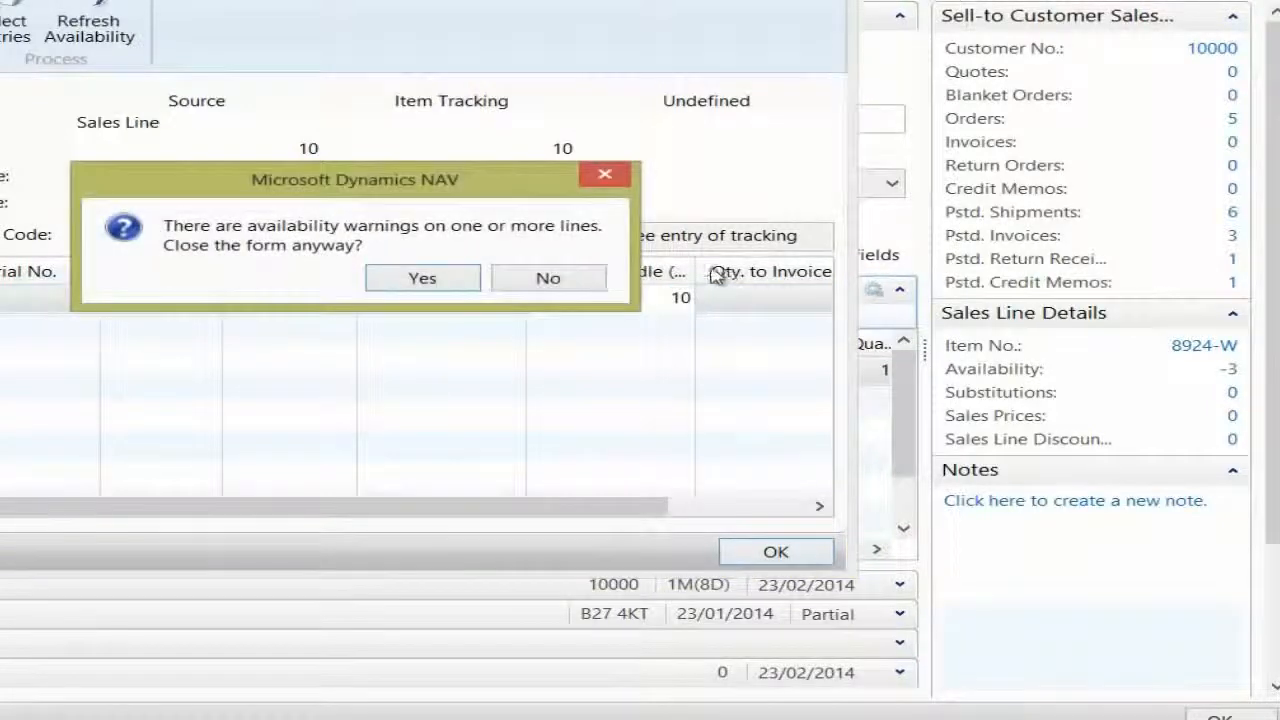
{"action": "left_click", "coordinate": [423, 280]}
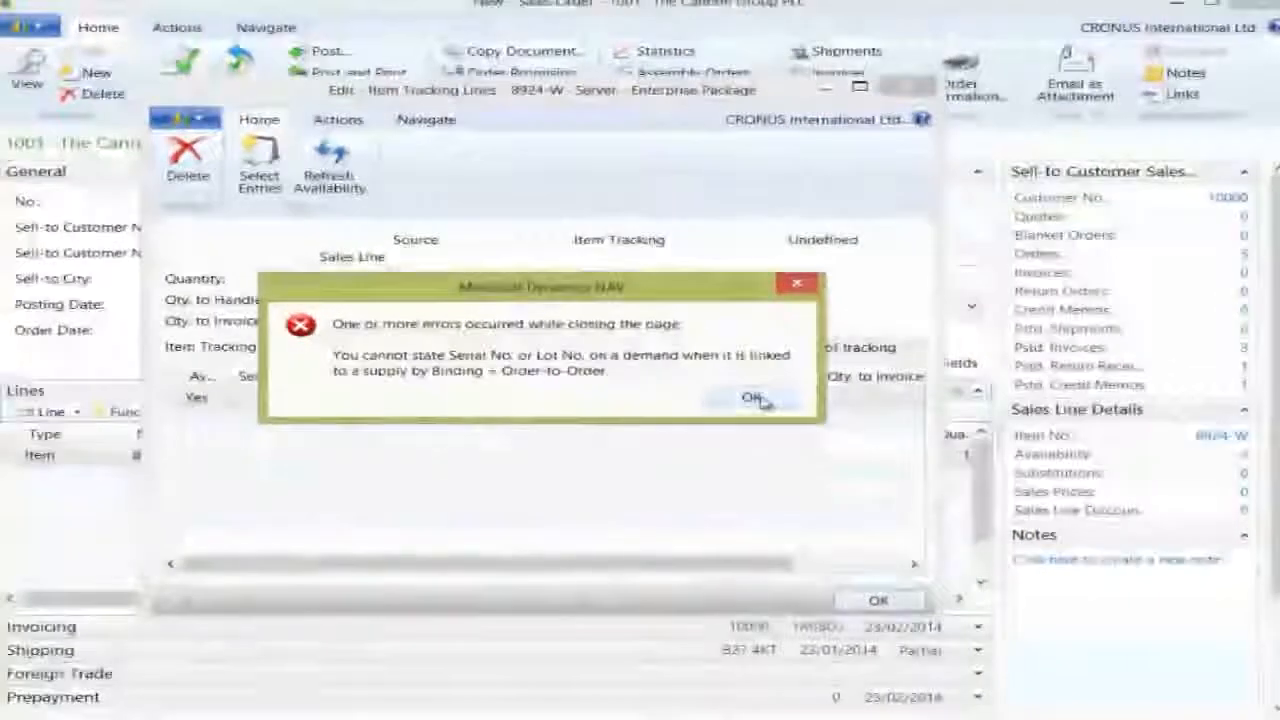
{"action": "left_click", "coordinate": [628, 299]}
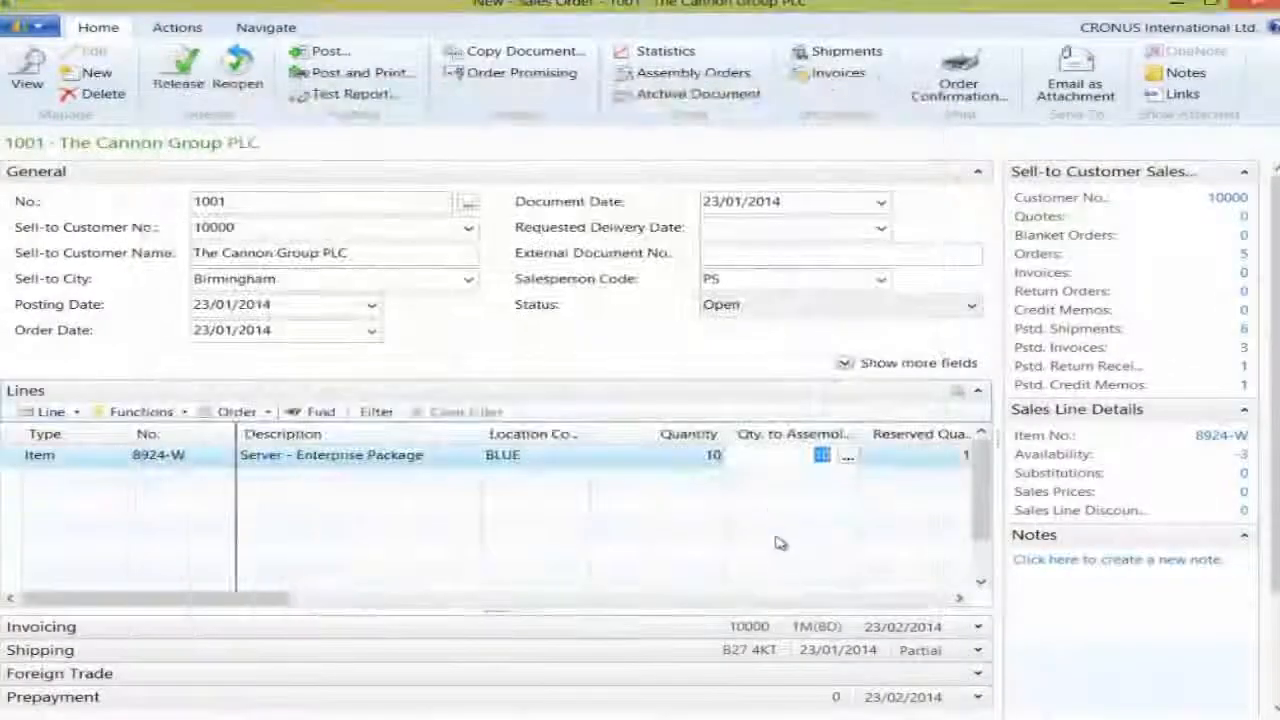
Open the assembly order behind the 8924-W line from its assemble-to-order lines and bring up the order's item tracking lines.
{"action": "left_click", "coordinate": [850, 457]}
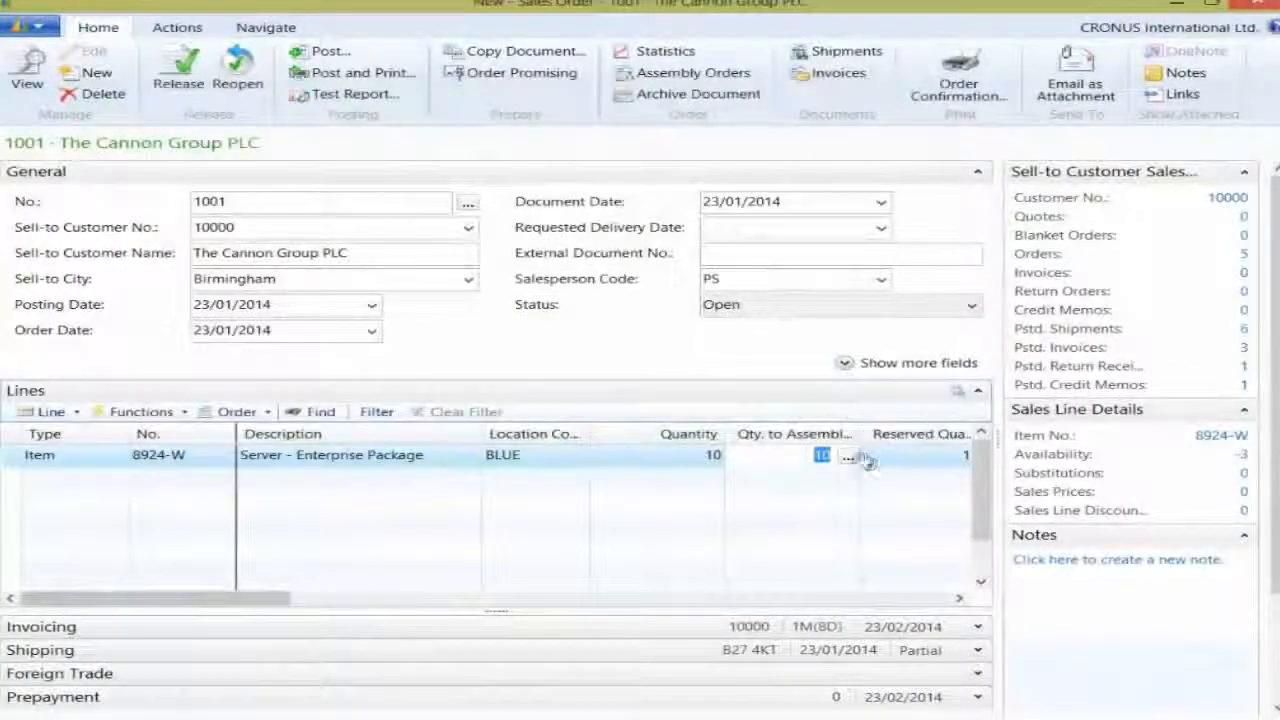
{"action": "left_click", "coordinate": [48, 411]}
{"action": "mouse_move", "coordinate": [112, 581]}
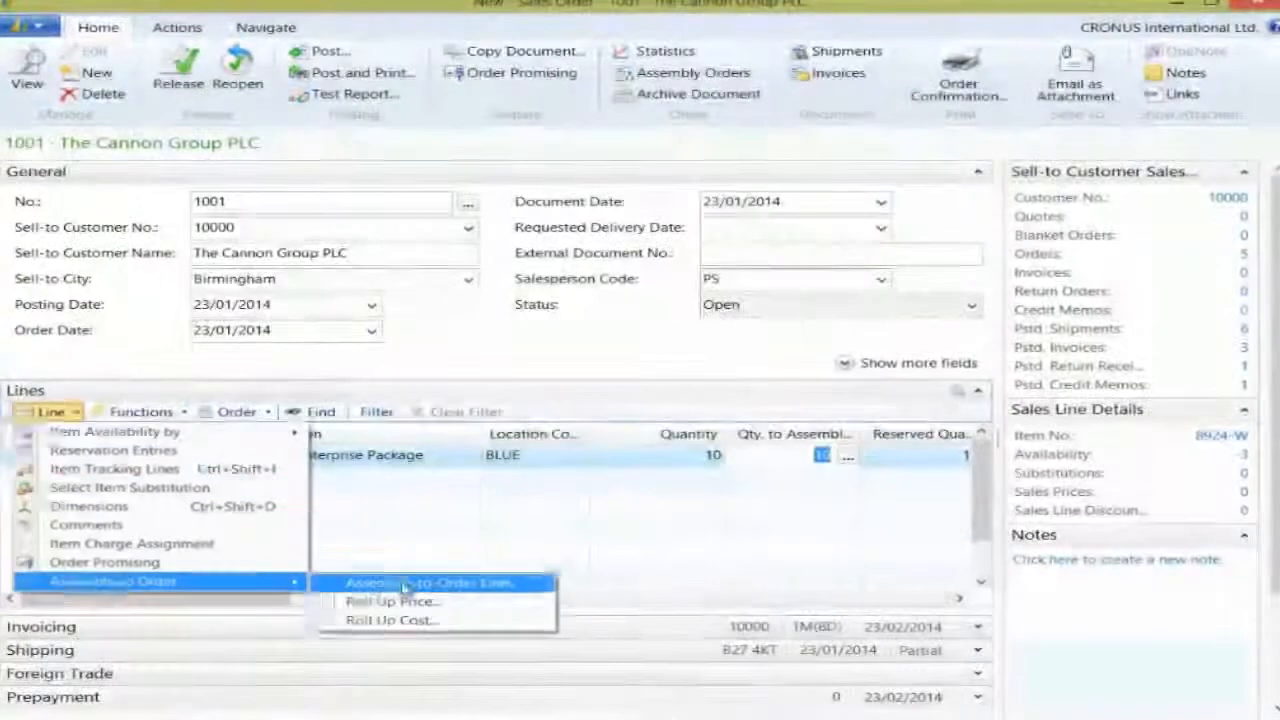
{"action": "left_click", "coordinate": [397, 584]}
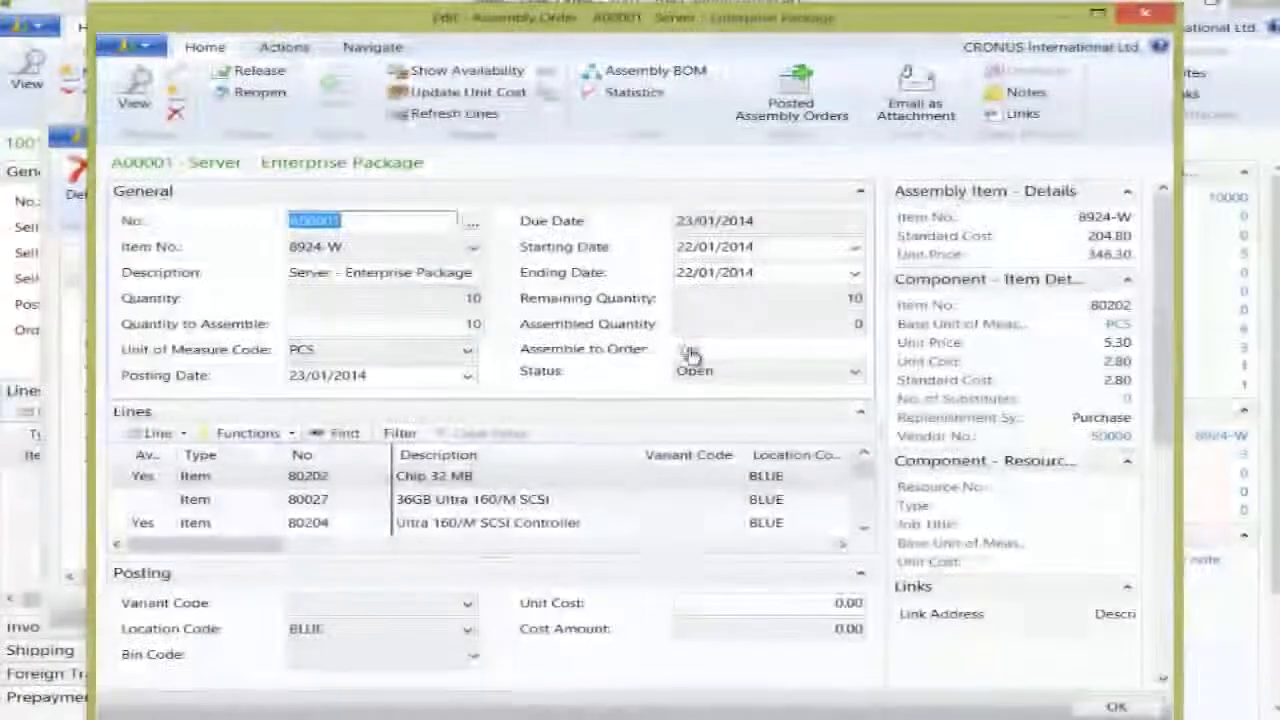
{"action": "left_click", "coordinate": [365, 47]}
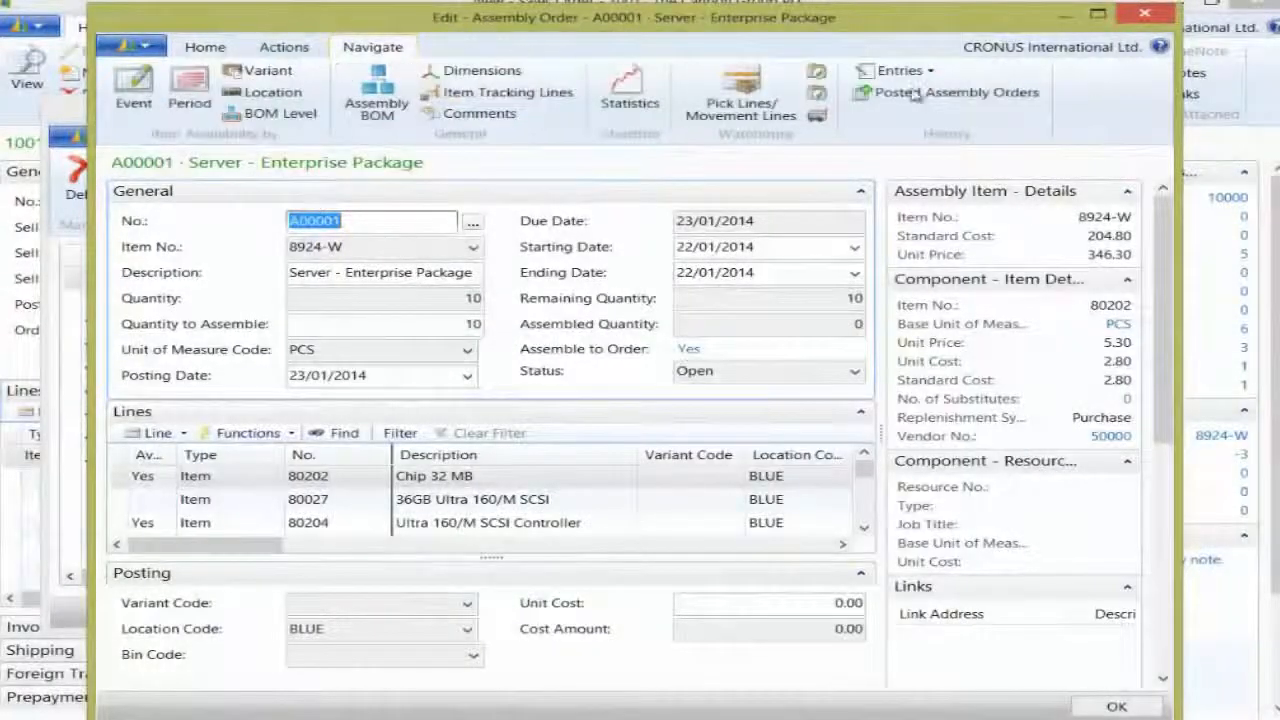
{"action": "left_click", "coordinate": [541, 97]}
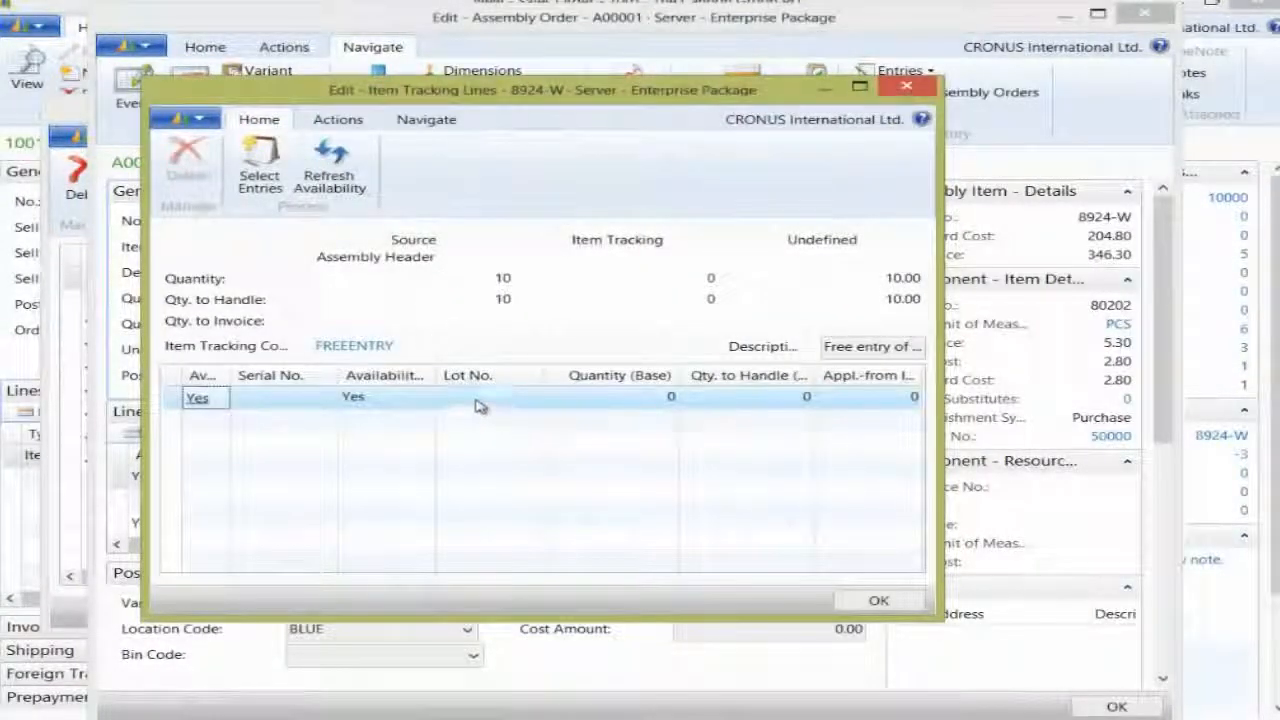
Assign lot LOT-A1 with quantity 10 to the assembly order's 8924-W, accept it, and return to the sales order.
{"action": "left_click", "coordinate": [479, 397]}
{"action": "type", "text": "LOT-A1"}
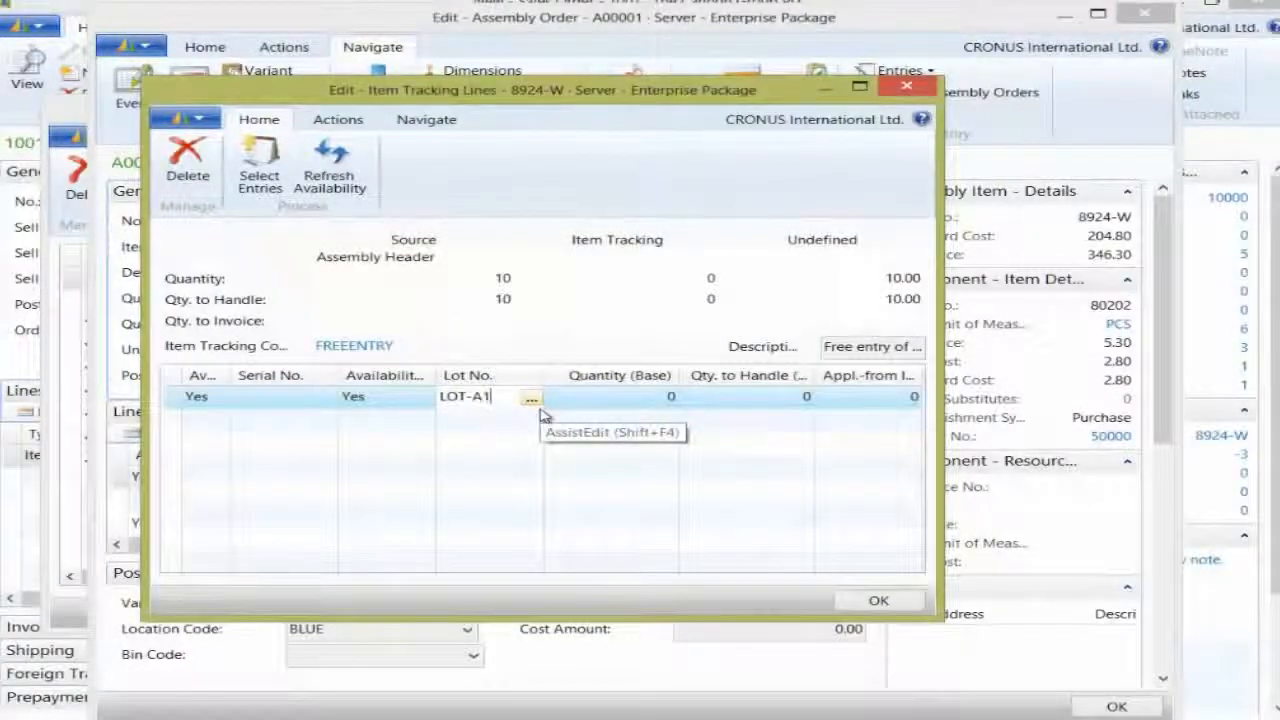
{"action": "key", "text": "Tab"}
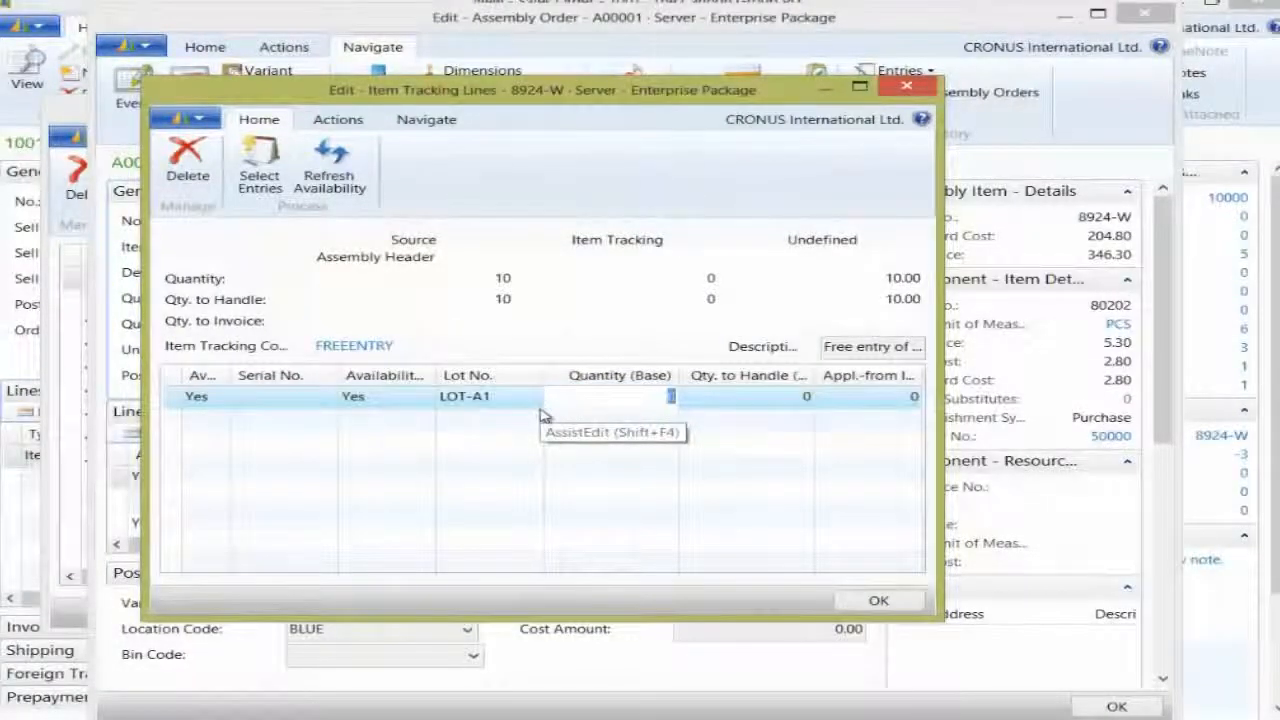
{"action": "type", "text": "10"}
{"action": "key", "text": "Tab"}
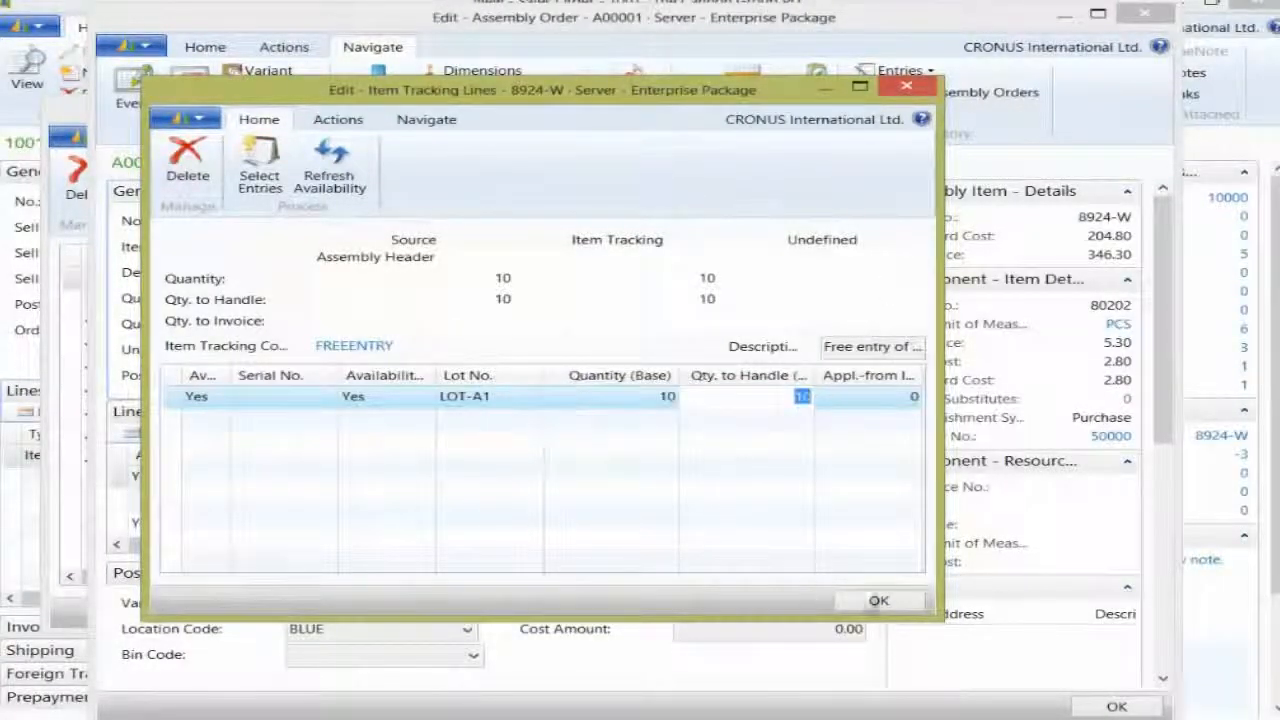
{"action": "left_click", "coordinate": [877, 602]}
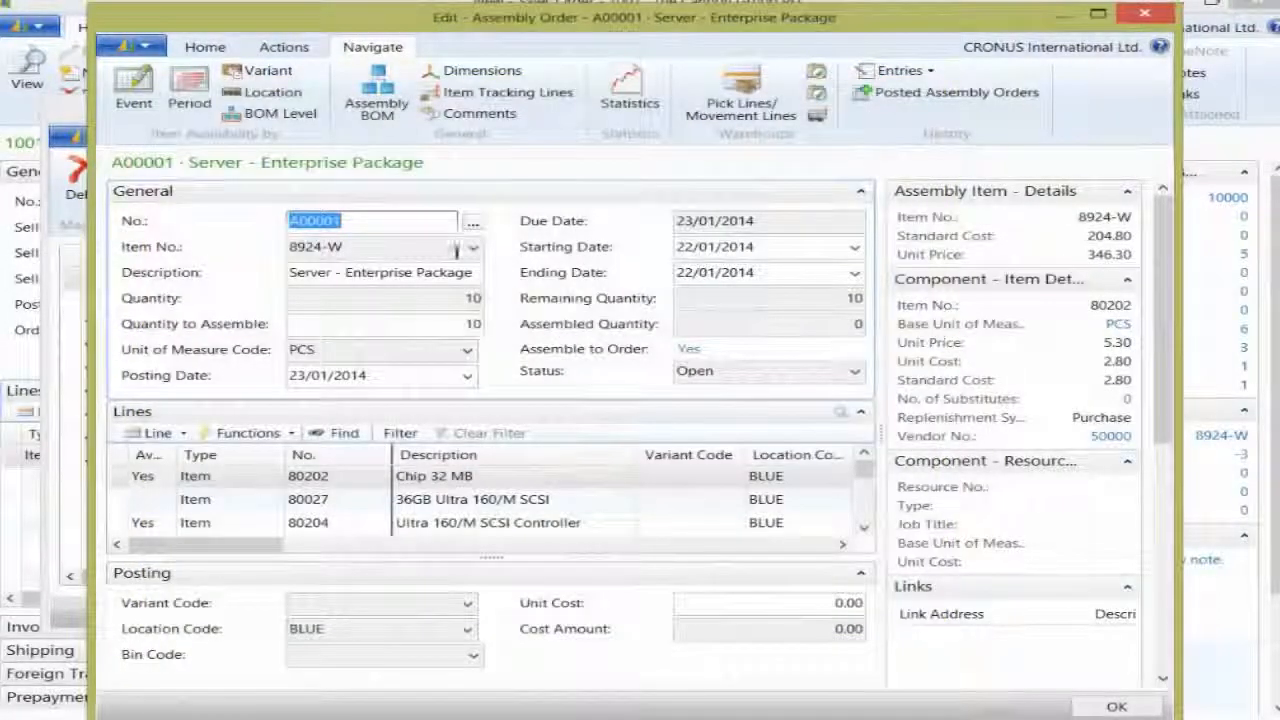
{"action": "key", "text": "Escape"}
{"action": "key", "text": "Escape"}
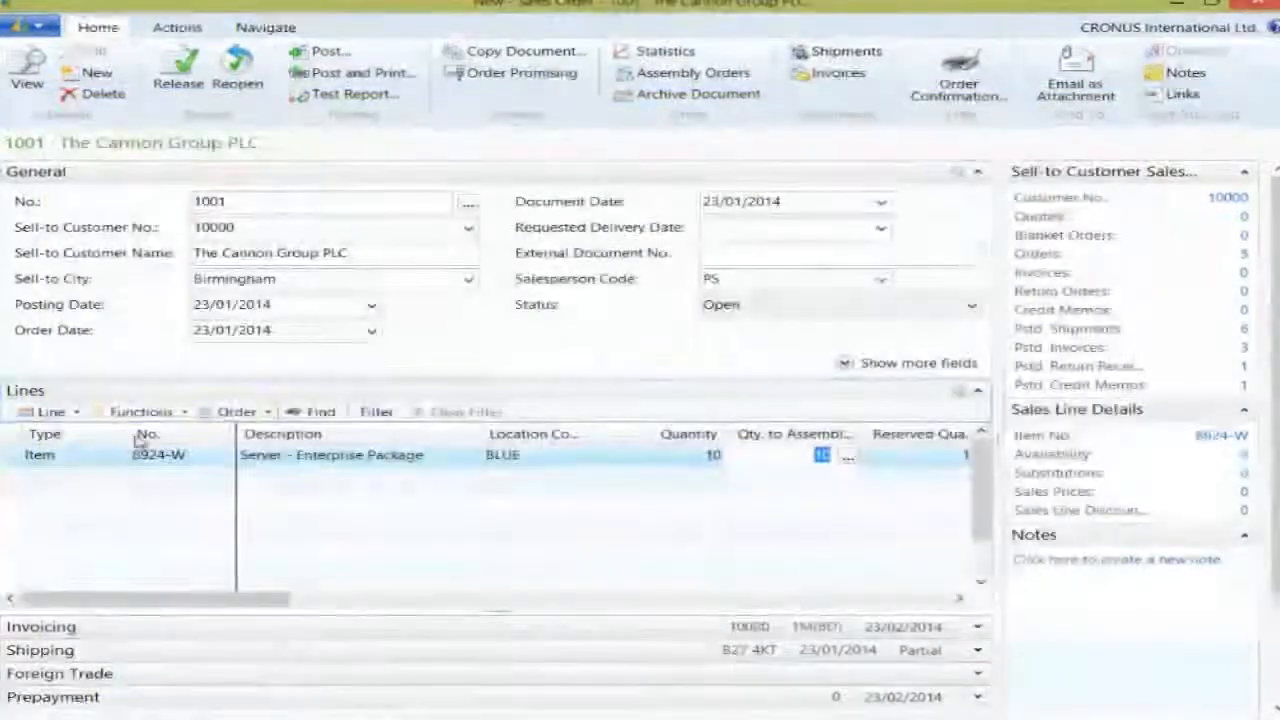
Check the item tracking lines of the 8924-W sales line and close them despite the availability warning.
{"action": "left_click", "coordinate": [50, 411]}
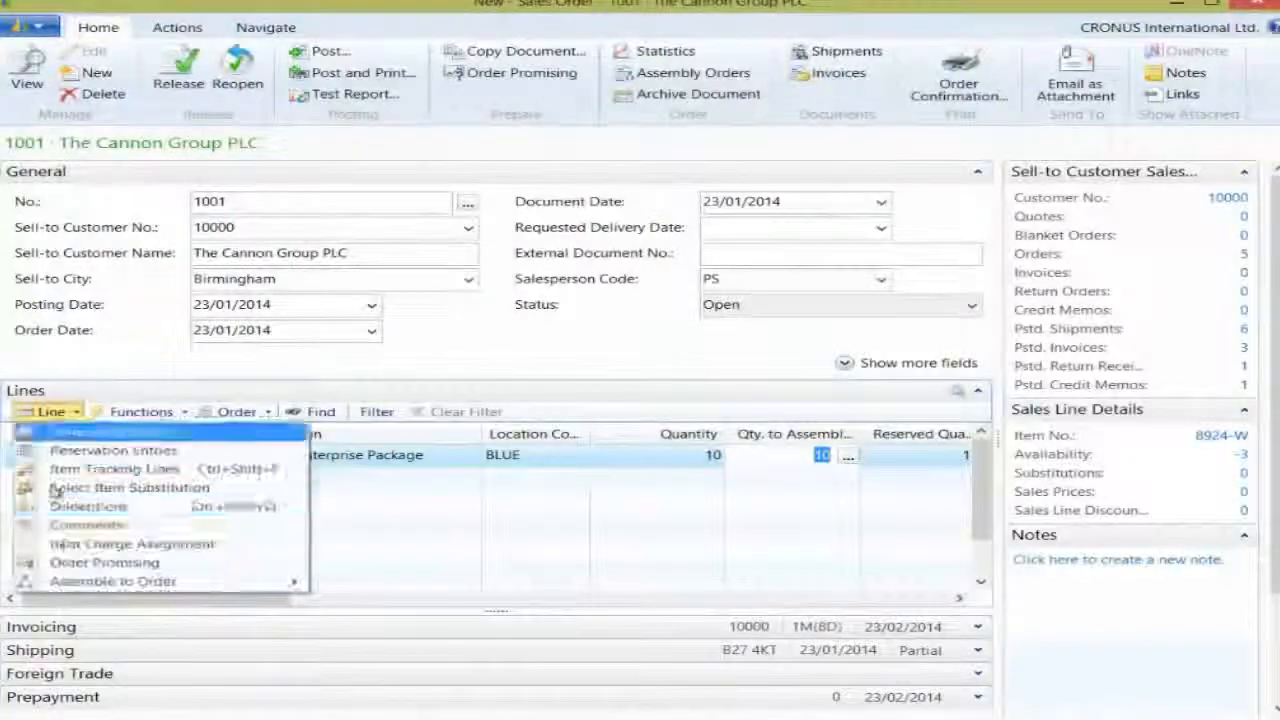
{"action": "left_click", "coordinate": [153, 471]}
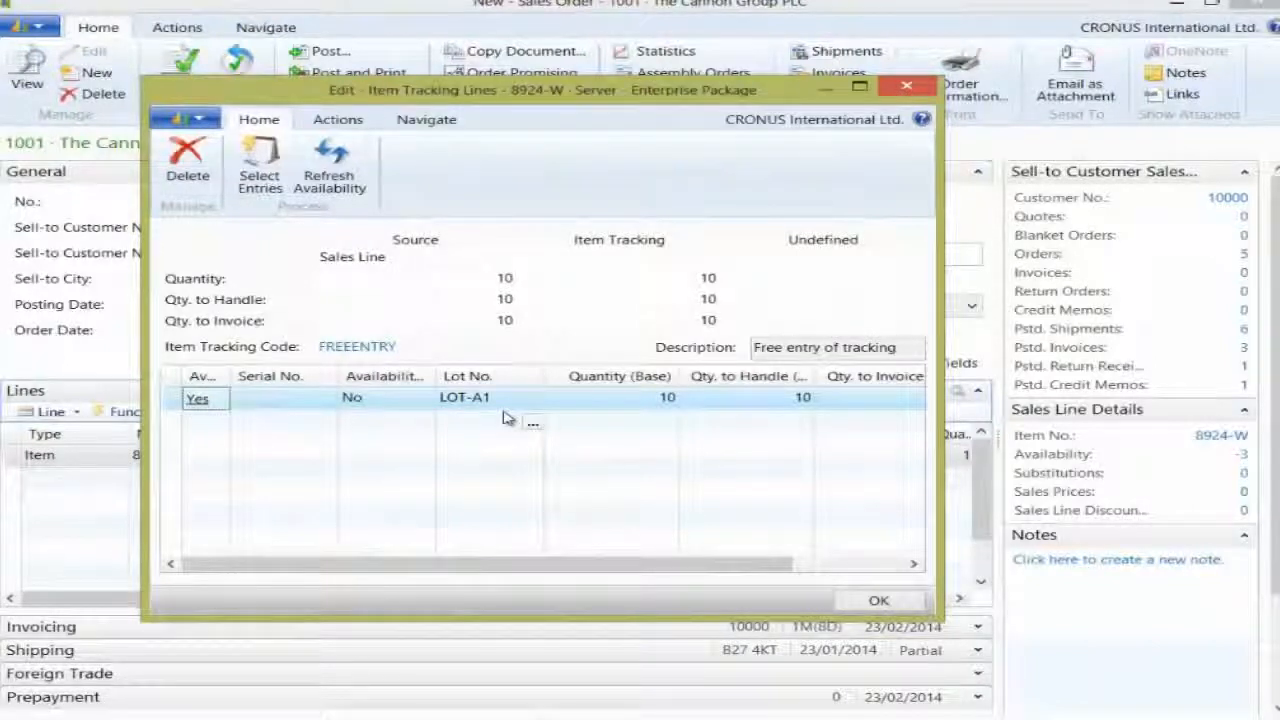
{"action": "left_click", "coordinate": [880, 601]}
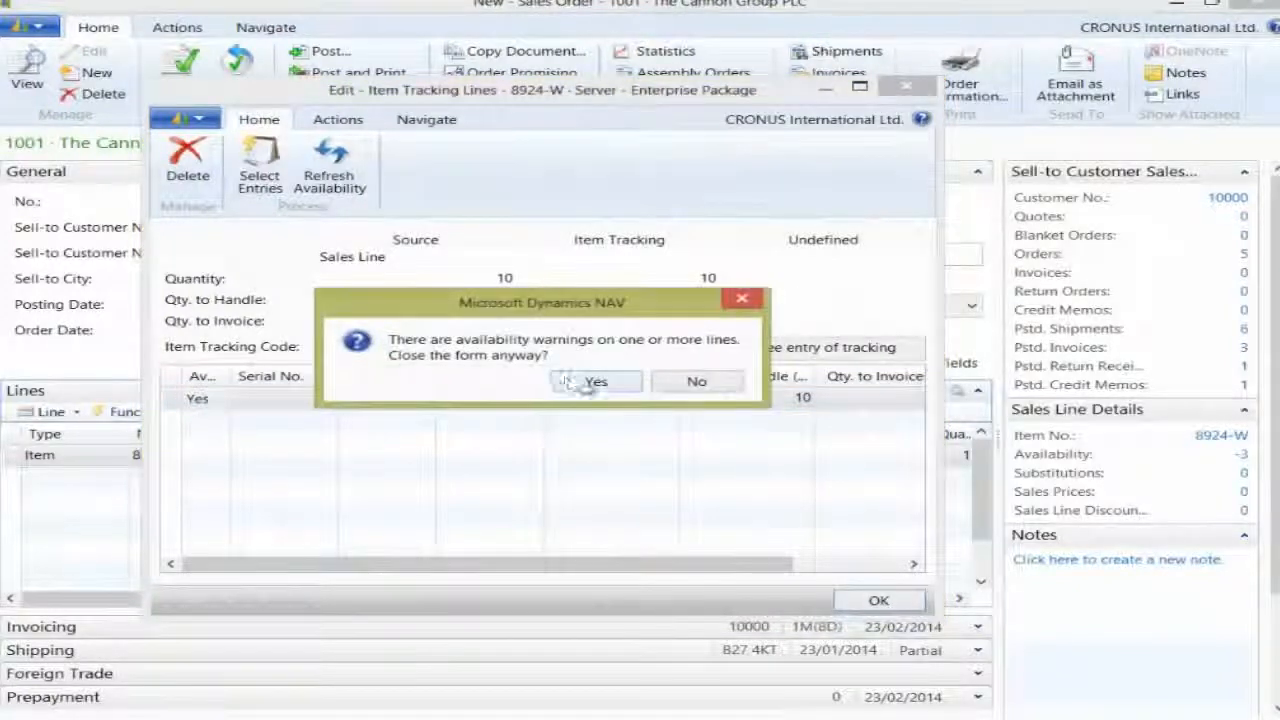
{"action": "left_click", "coordinate": [590, 382]}
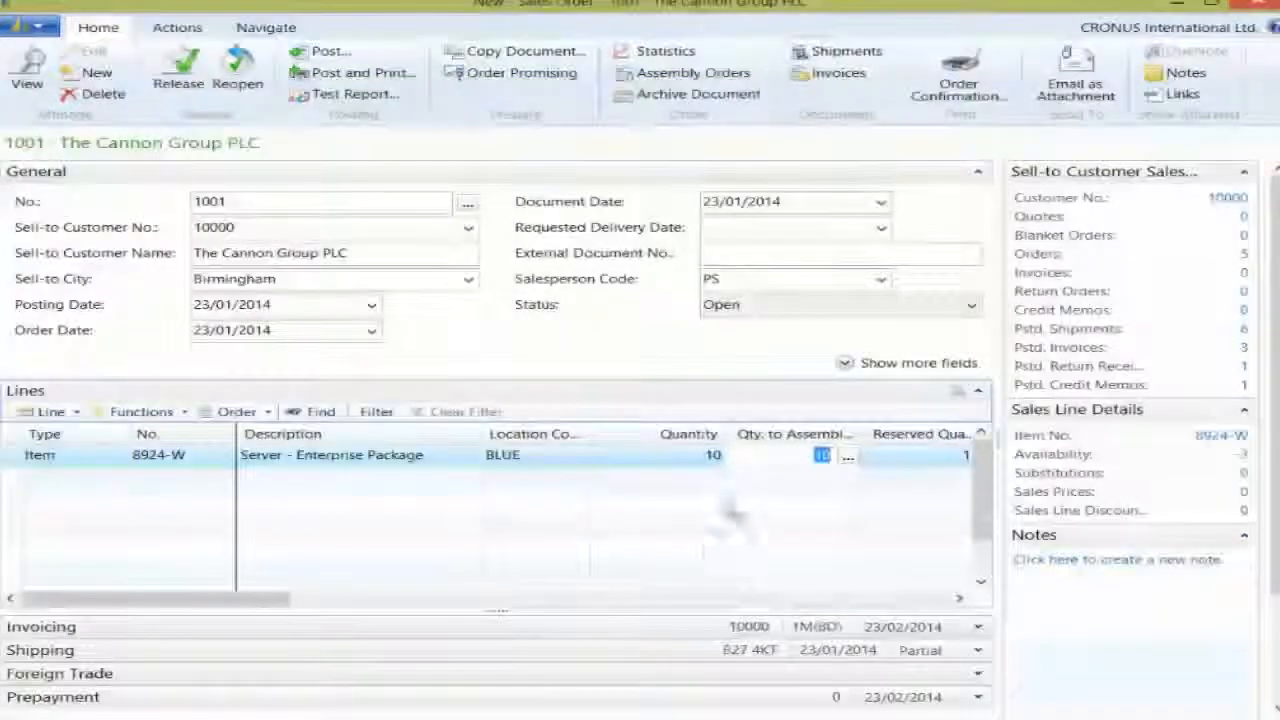
Open the reservation entries from the sales line's reserved quantity and try to cancel the reservation against the assembly order.
{"action": "left_click_drag", "start_coordinate": [265, 598], "coordinate": [454, 578]}
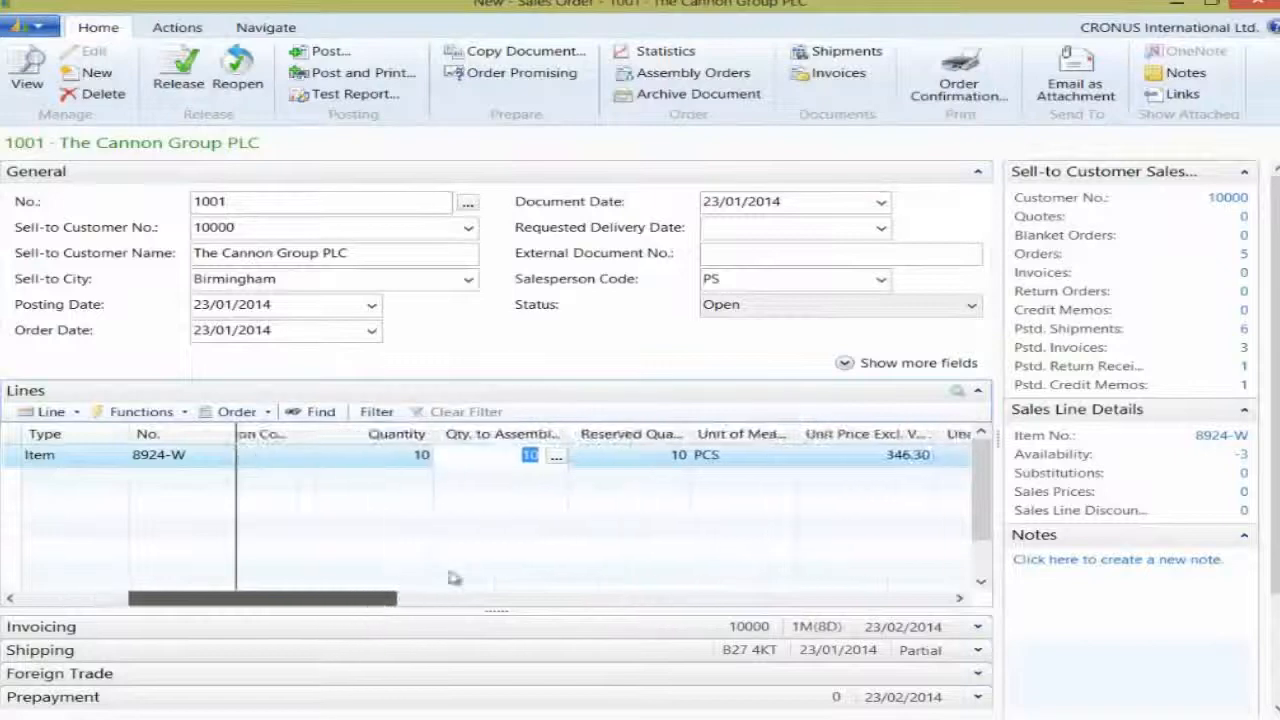
{"action": "left_click", "coordinate": [676, 457]}
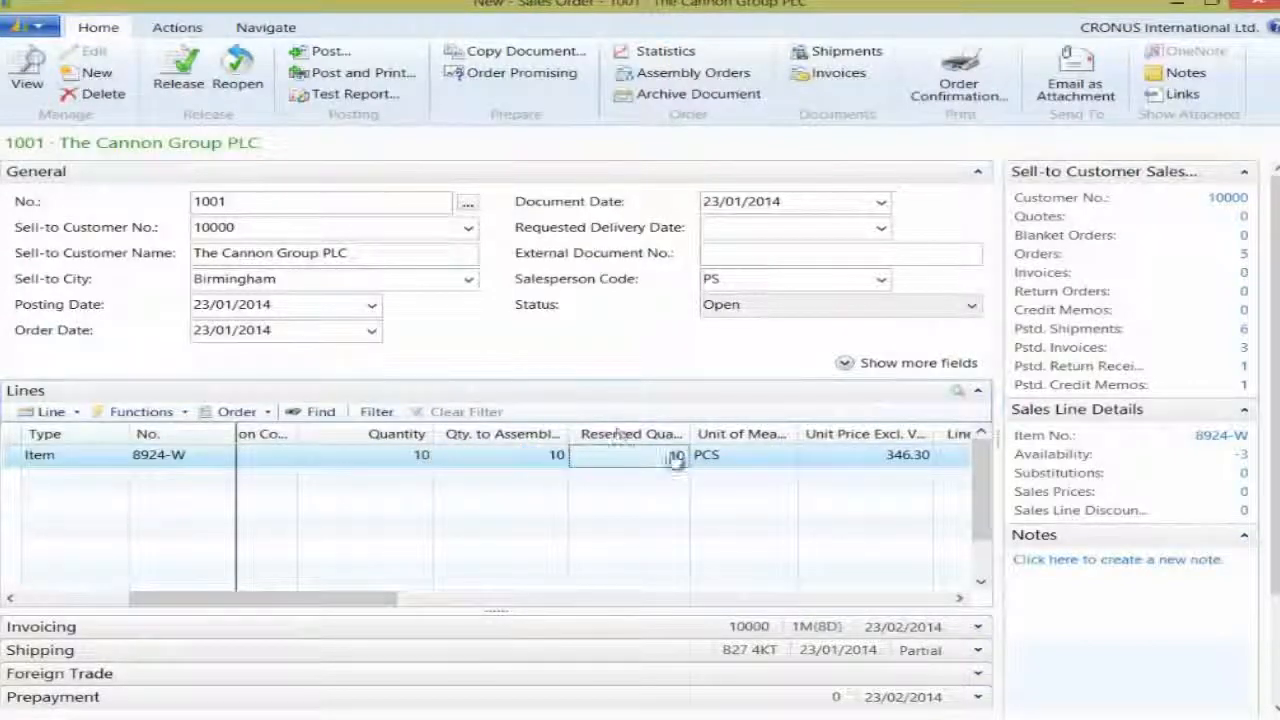
{"action": "left_click", "coordinate": [676, 457]}
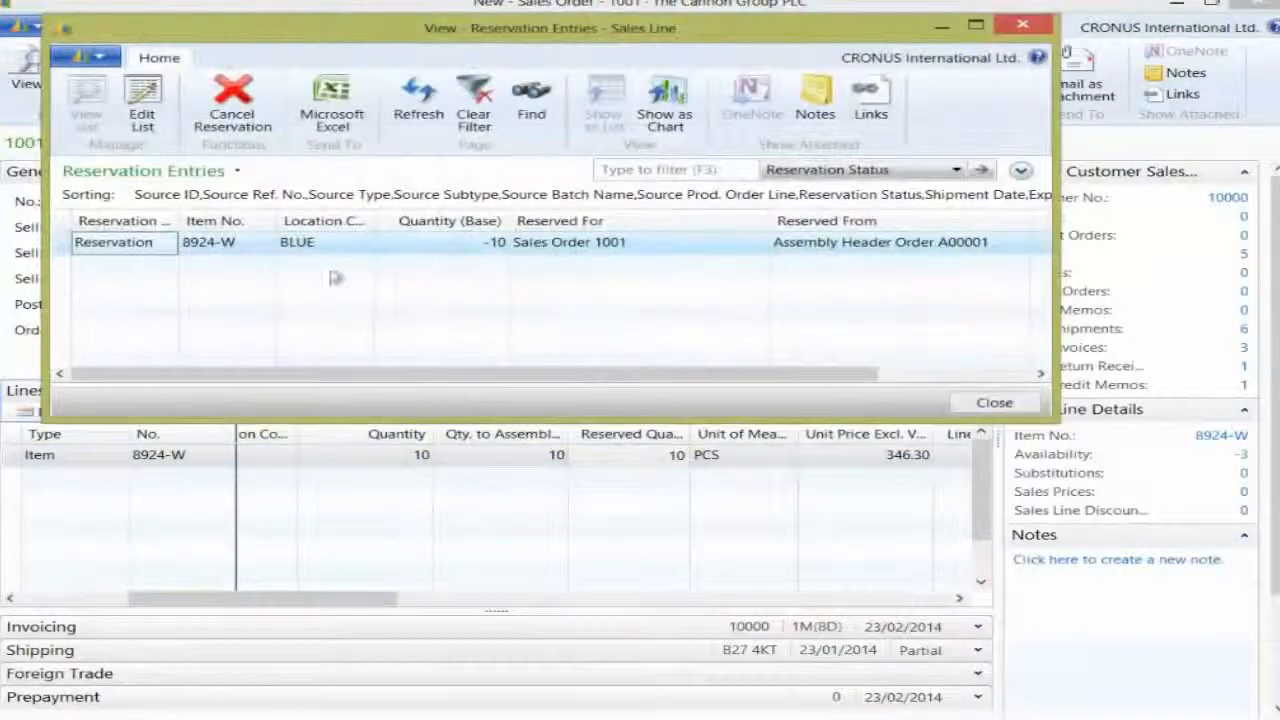
{"action": "left_click", "coordinate": [238, 108]}
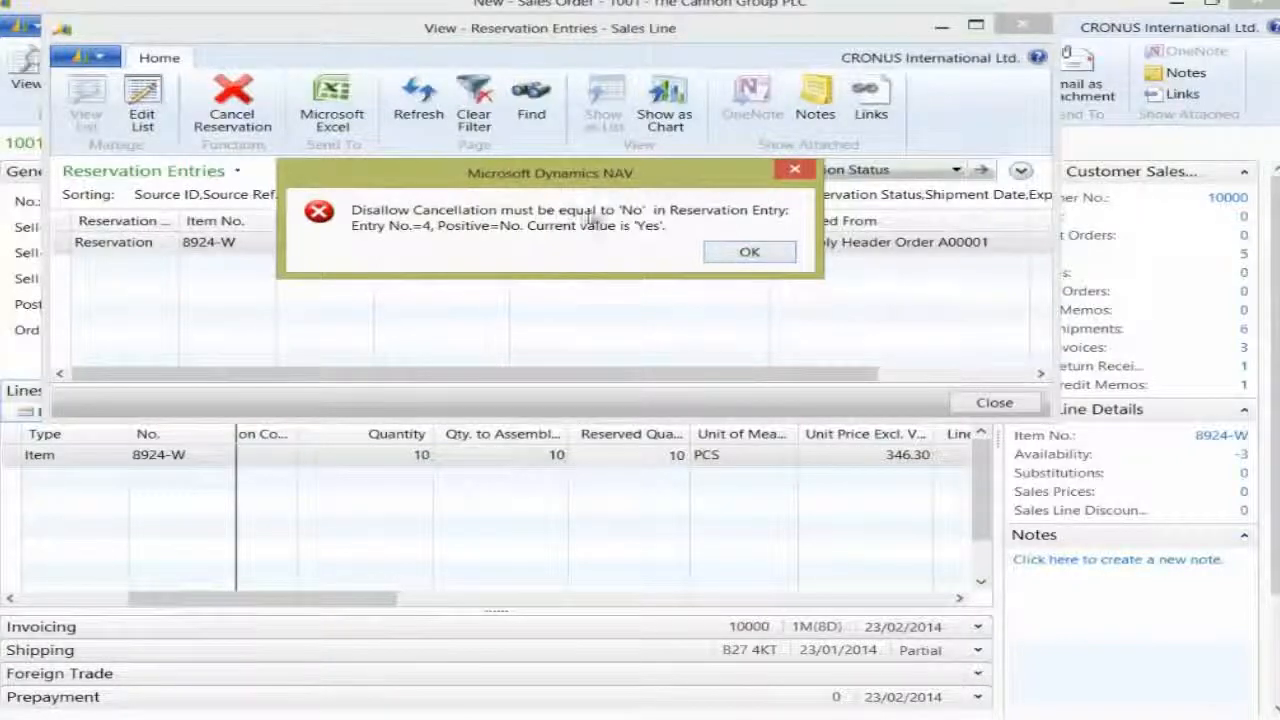
{"action": "left_click", "coordinate": [750, 253]}
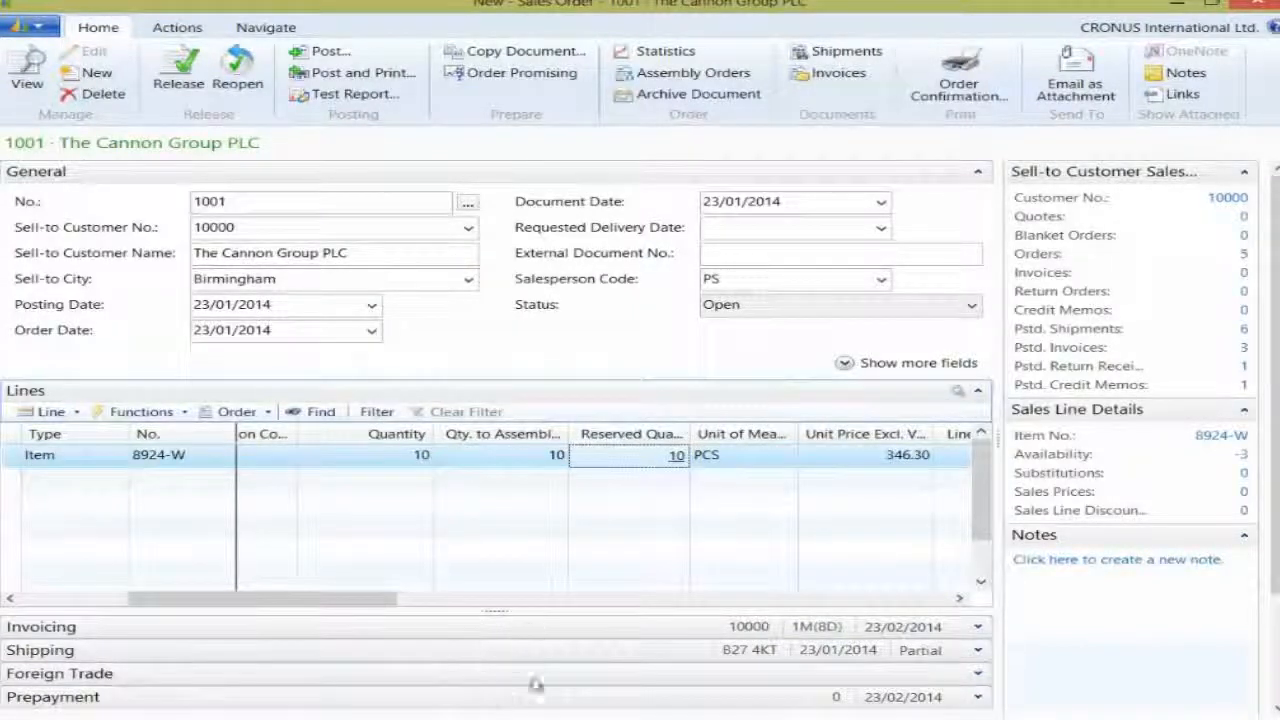
Switch to the main application window and open the DEFAULT item journal from the Warehouse department's inventory tasks.
{"action": "mouse_move", "coordinate": [540, 715]}
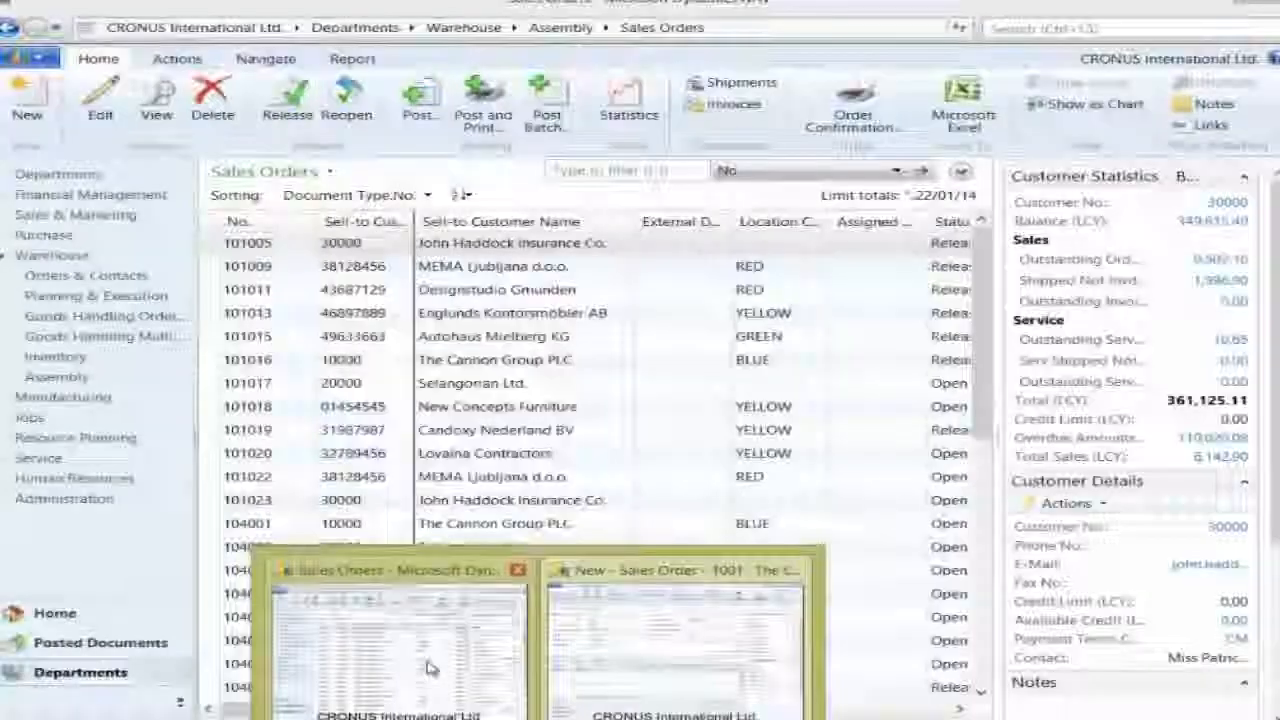
{"action": "left_click", "coordinate": [430, 668]}
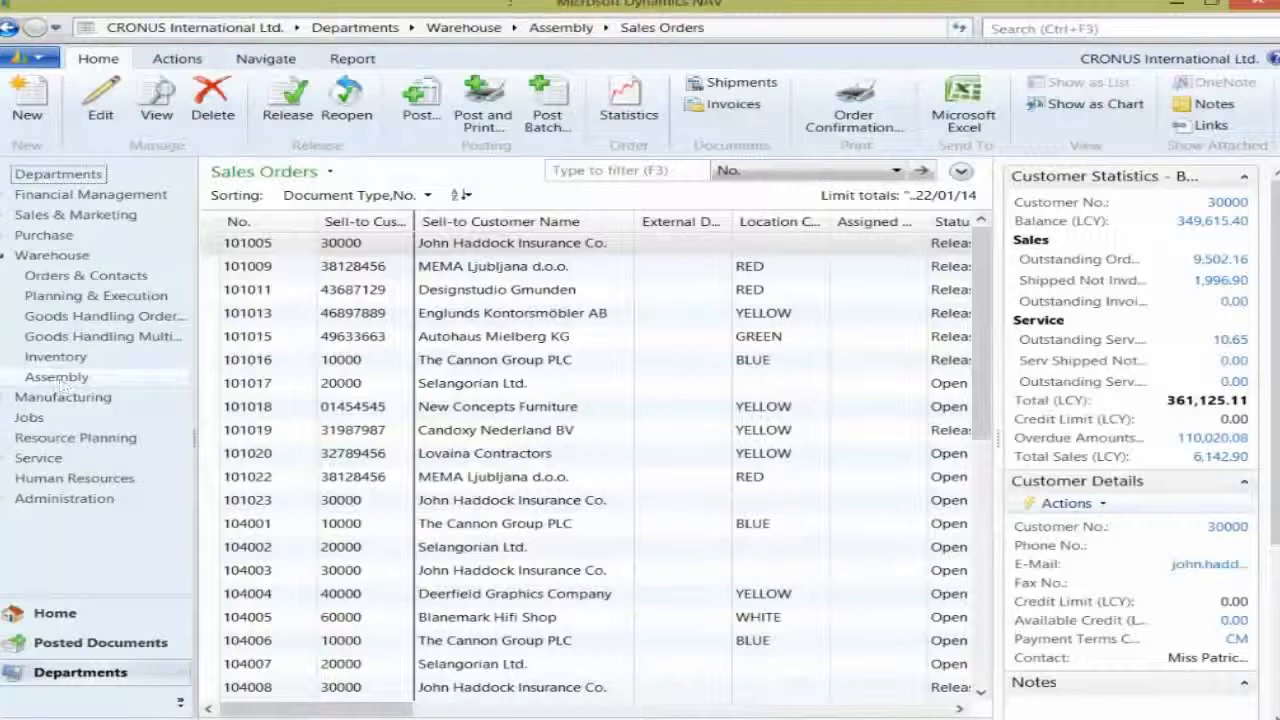
{"action": "left_click", "coordinate": [56, 376]}
{"action": "key", "text": "Up"}
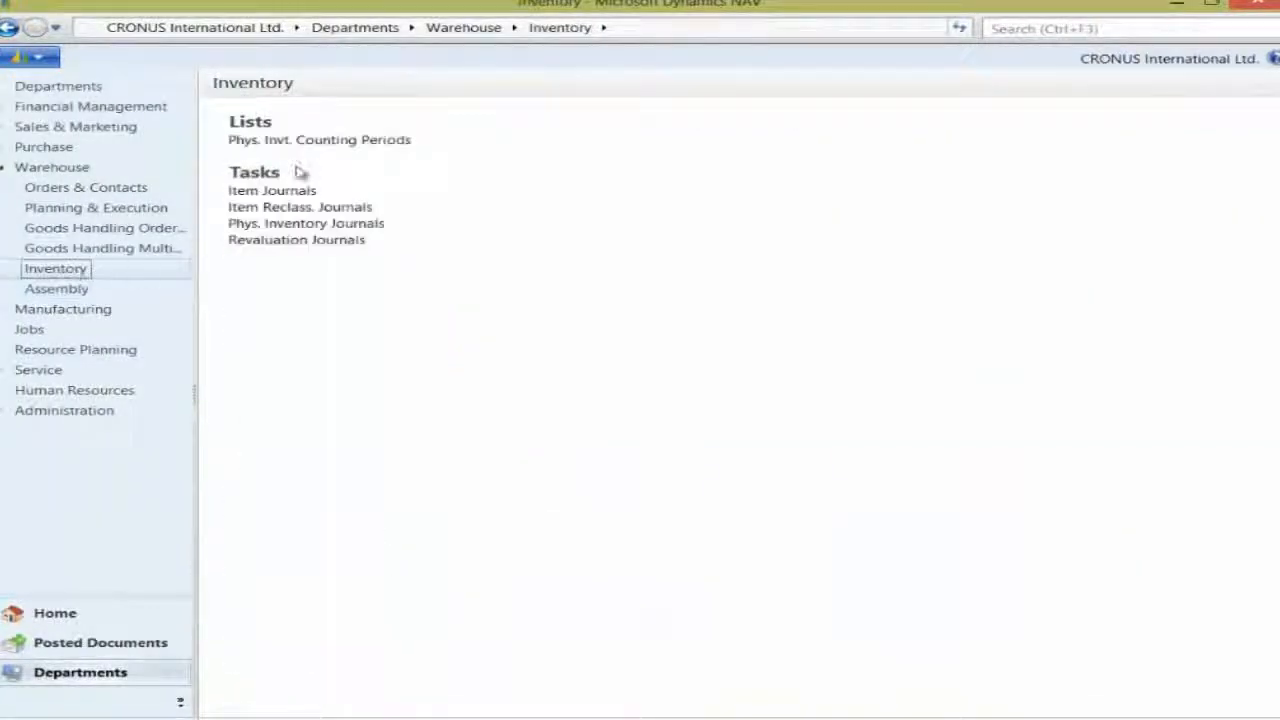
{"action": "left_click", "coordinate": [308, 194]}
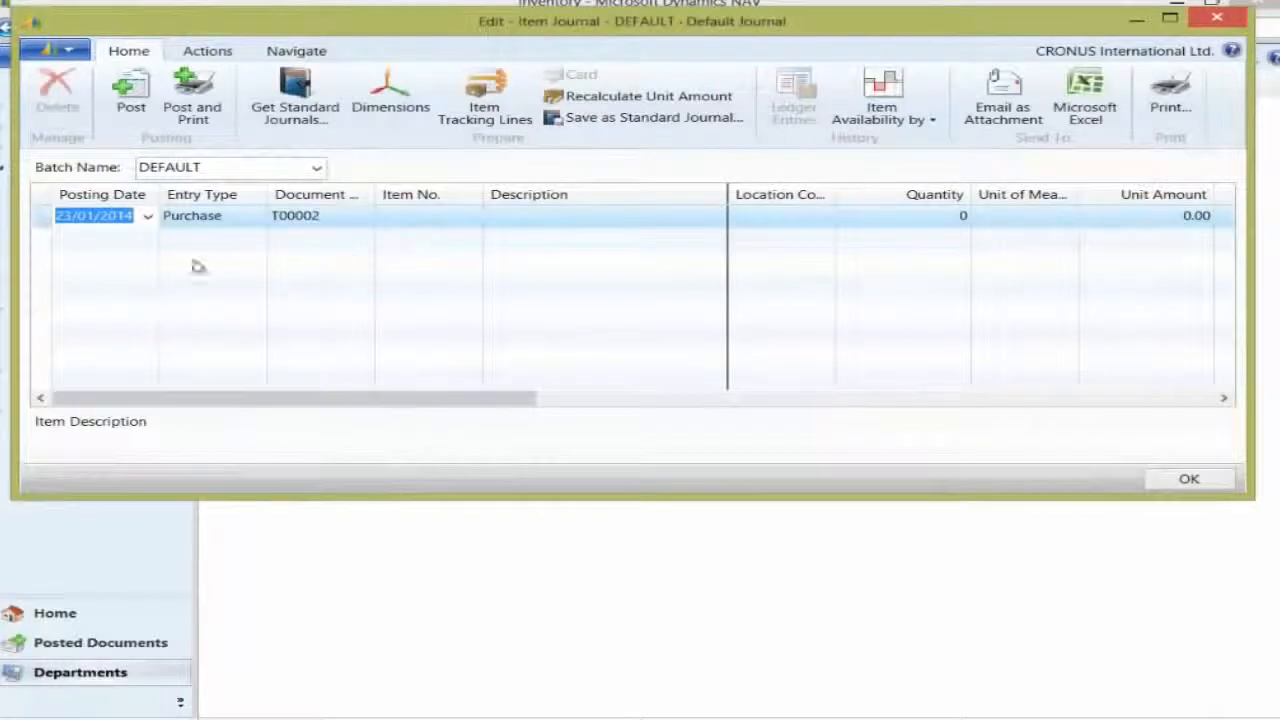
Enter a purchase line in the item journal for 100 pieces of item 80202 at location BLUE.
{"action": "left_click", "coordinate": [422, 218]}
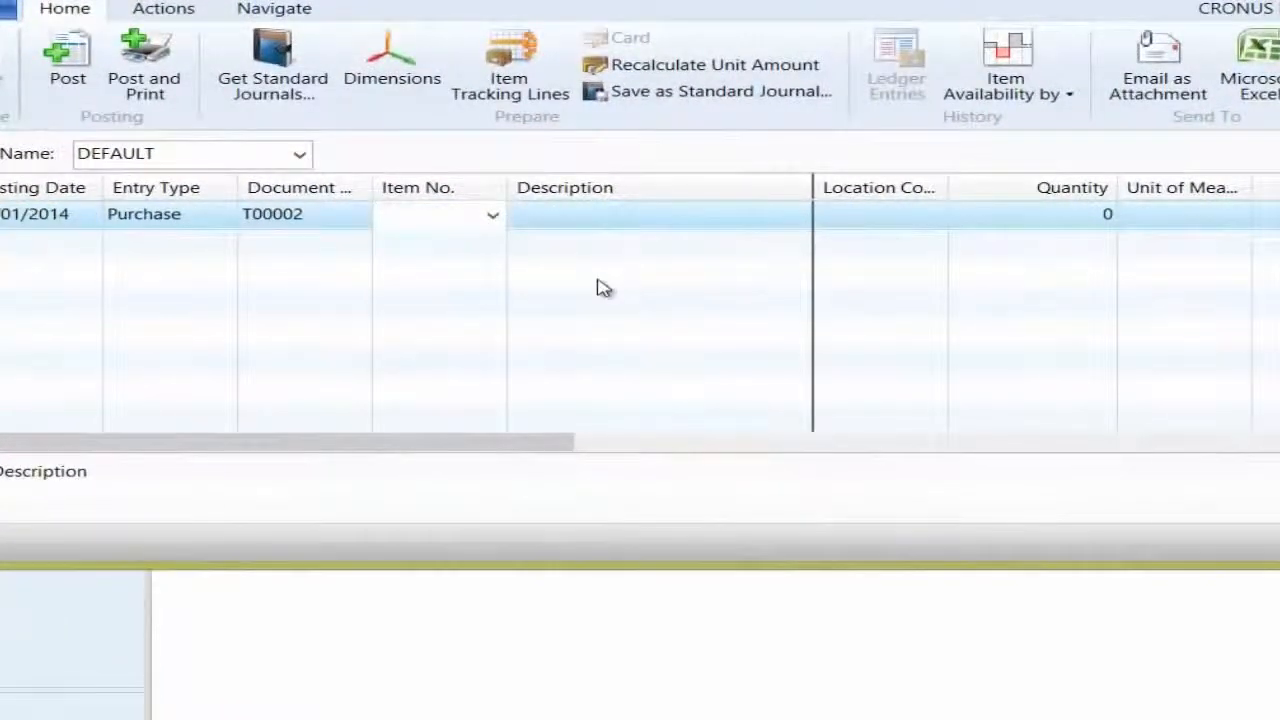
{"action": "type", "text": "80202"}
{"action": "key", "text": "Tab"}
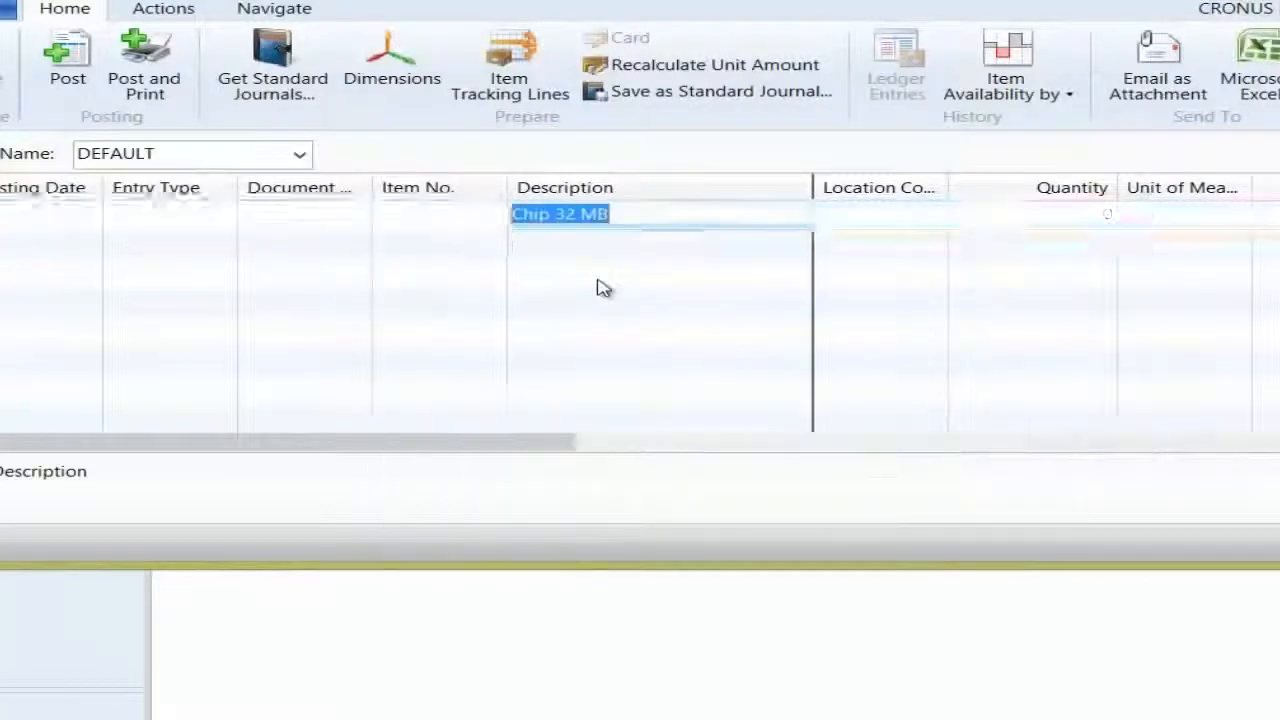
{"action": "key", "text": "Tab"}
{"action": "type", "text": "blu"}
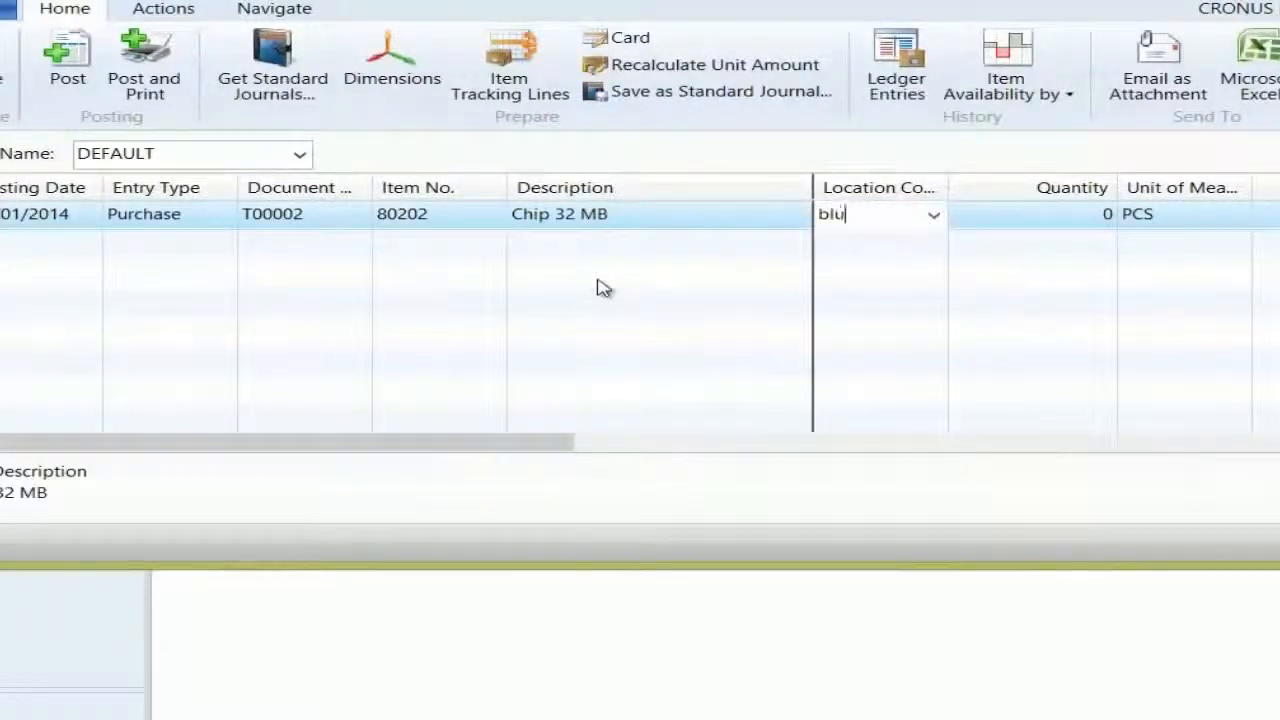
{"action": "type", "text": "e"}
{"action": "key", "text": "Tab"}
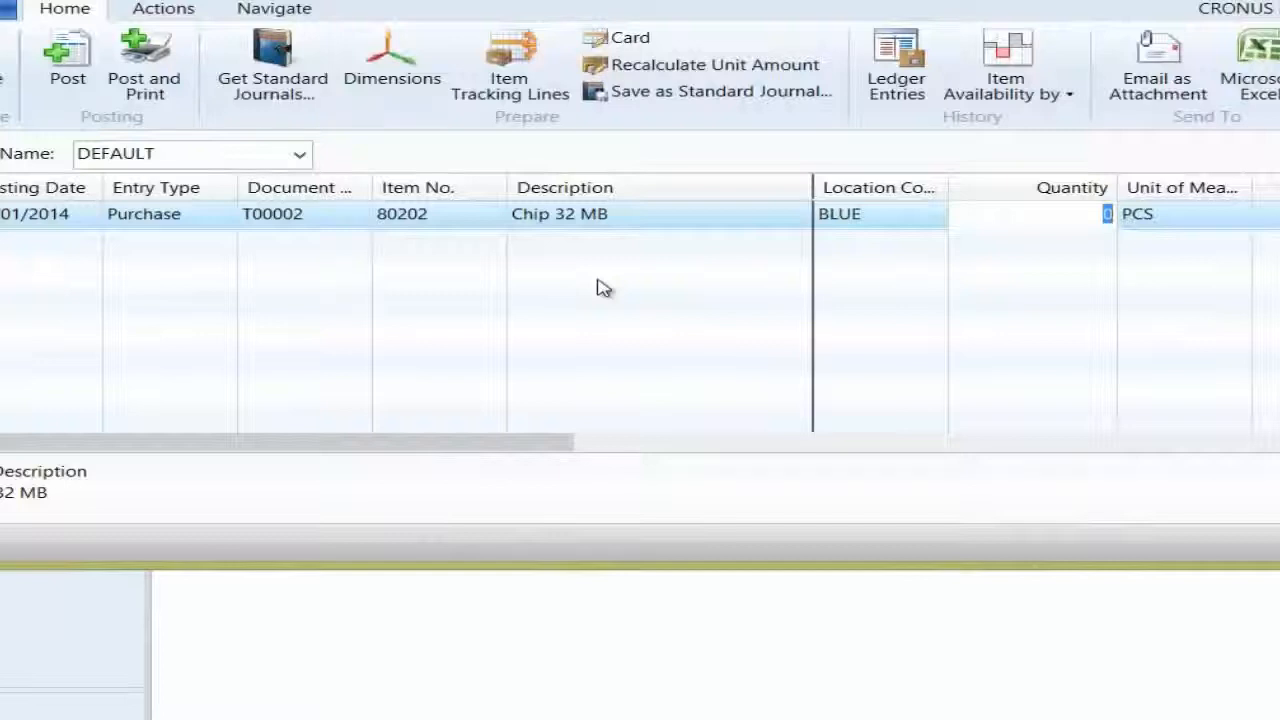
{"action": "type", "text": "100"}
{"action": "key", "text": "Tab"}
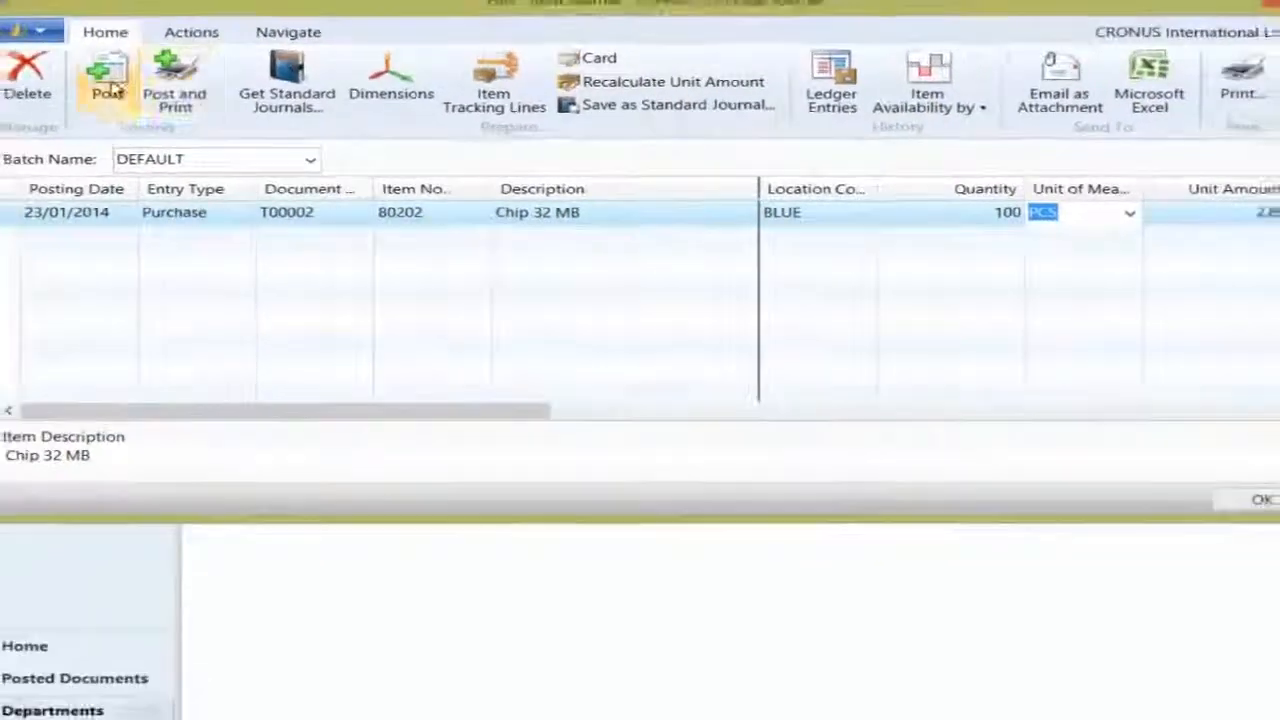
Post the item journal line for 80202 and close the journal.
{"action": "left_click", "coordinate": [108, 82]}
{"action": "left_click", "coordinate": [654, 284]}
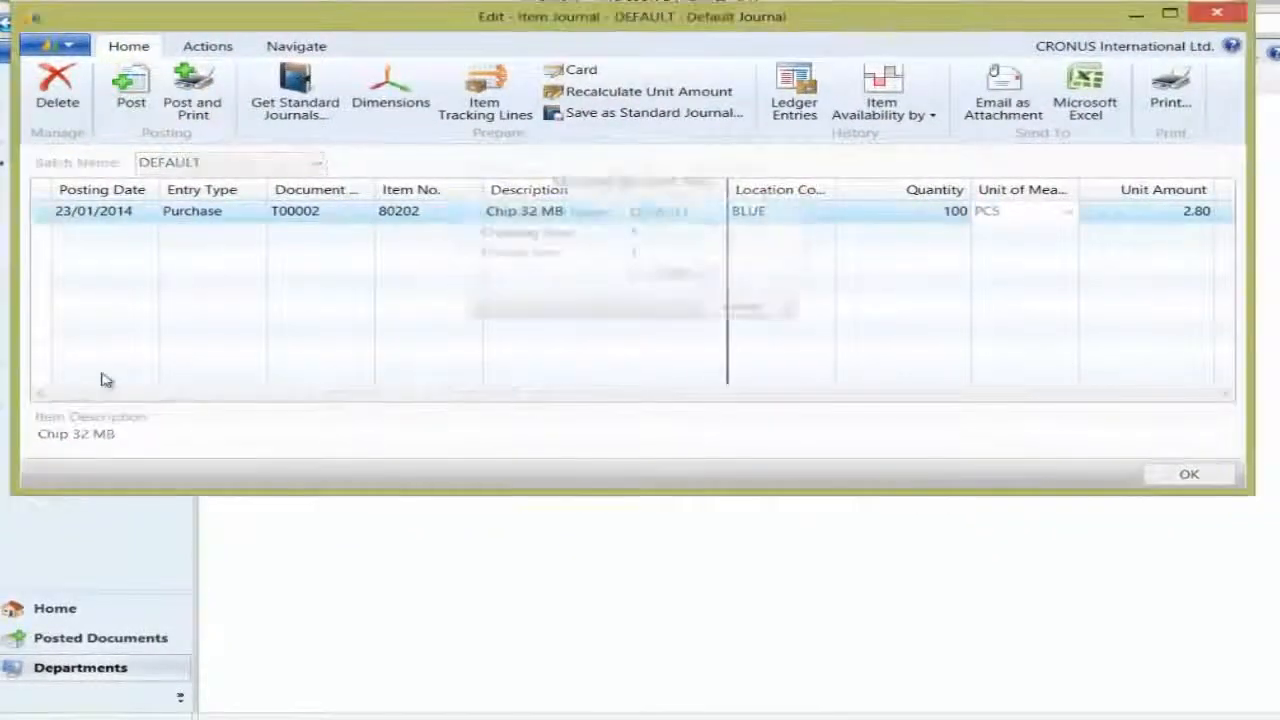
{"action": "left_click", "coordinate": [778, 284]}
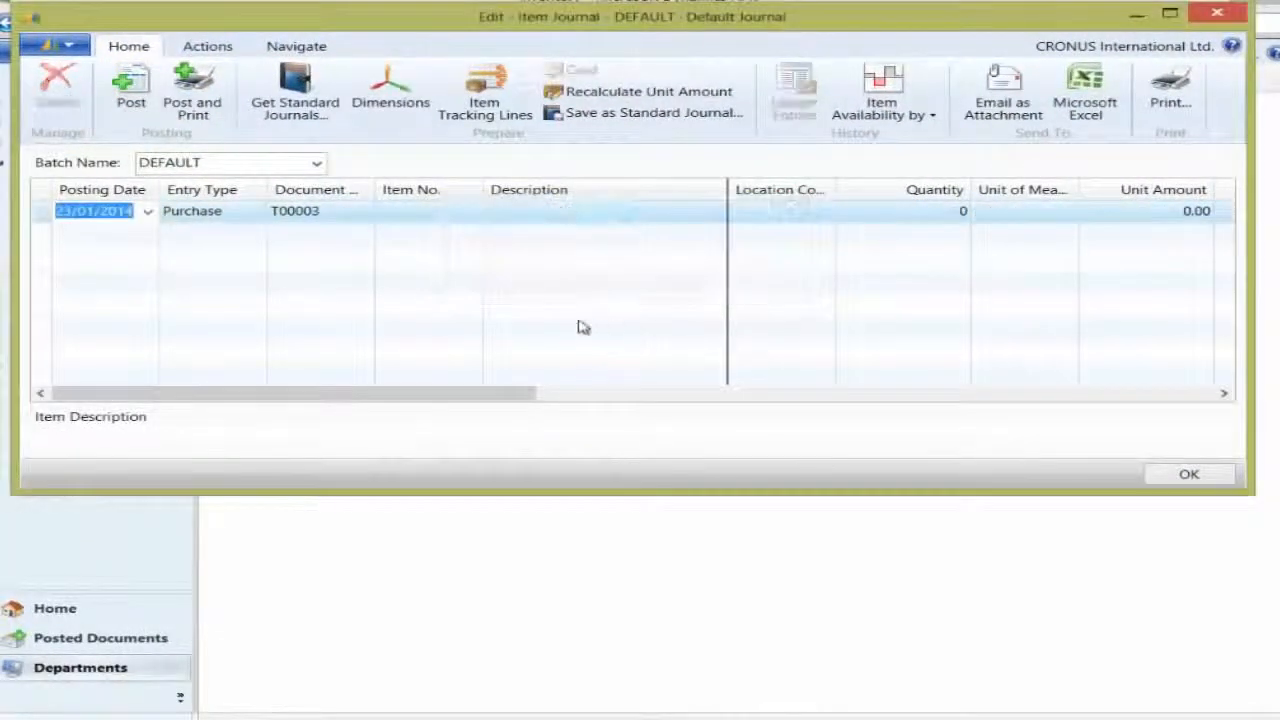
{"action": "key", "text": "Escape"}
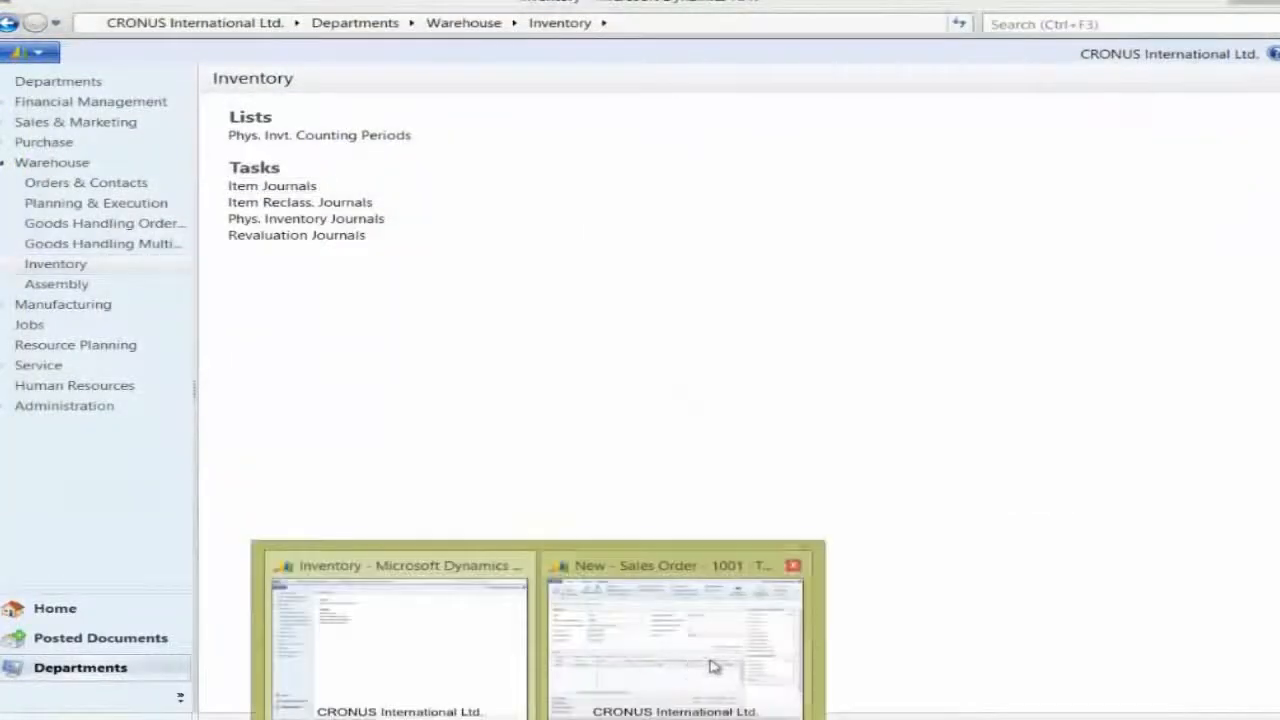
Return to sales order 1001 and automatically reserve component 80202 on its assemble-to-order lines.
{"action": "left_click", "coordinate": [714, 667]}
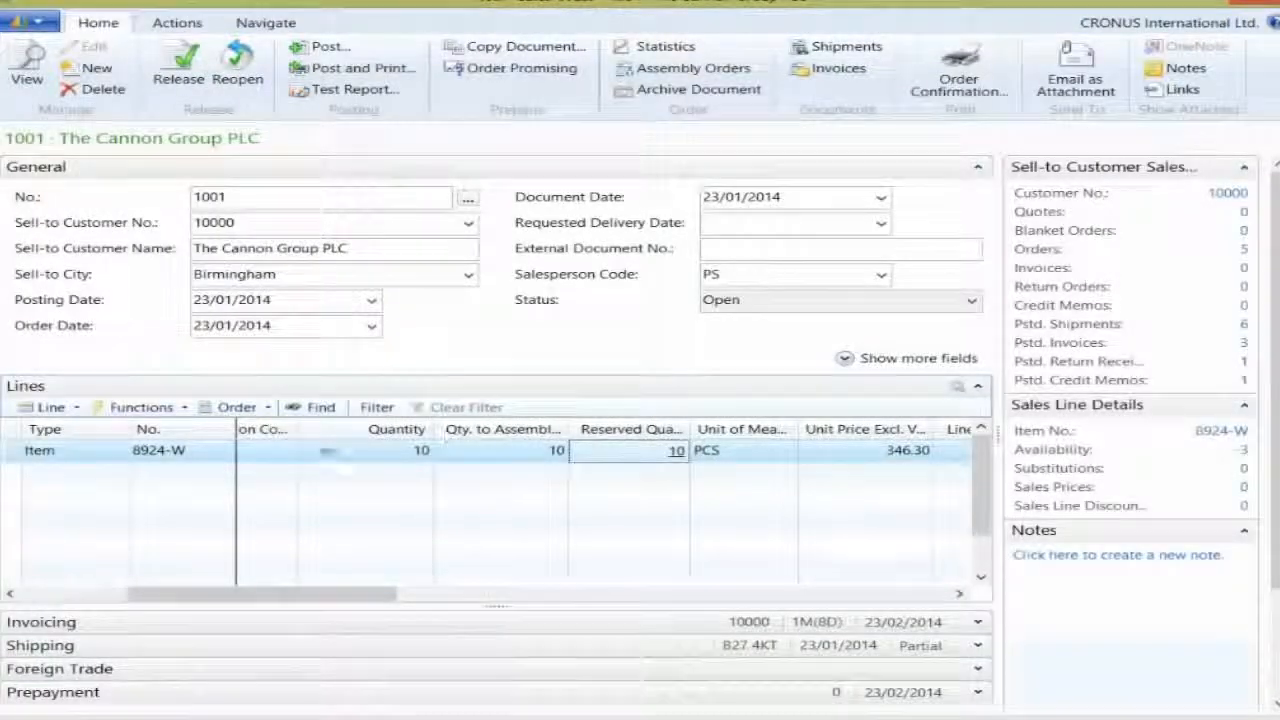
{"action": "left_click", "coordinate": [545, 450]}
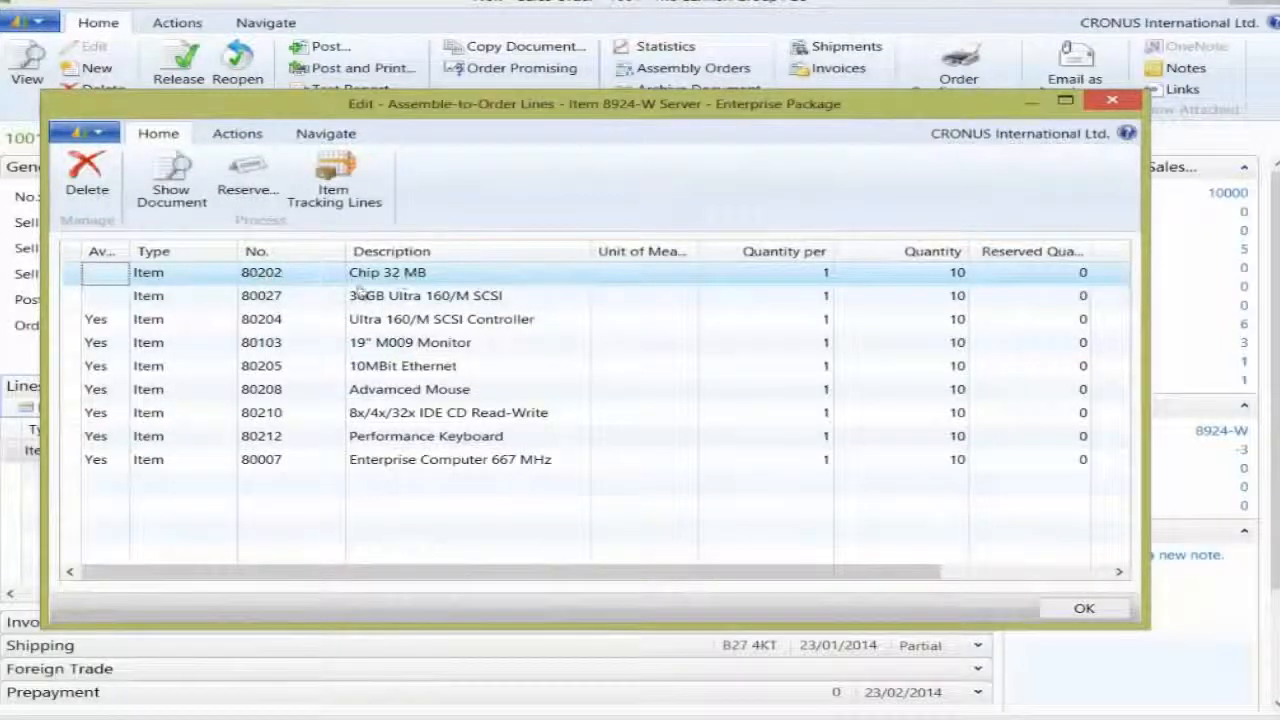
{"action": "left_click", "coordinate": [248, 178]}
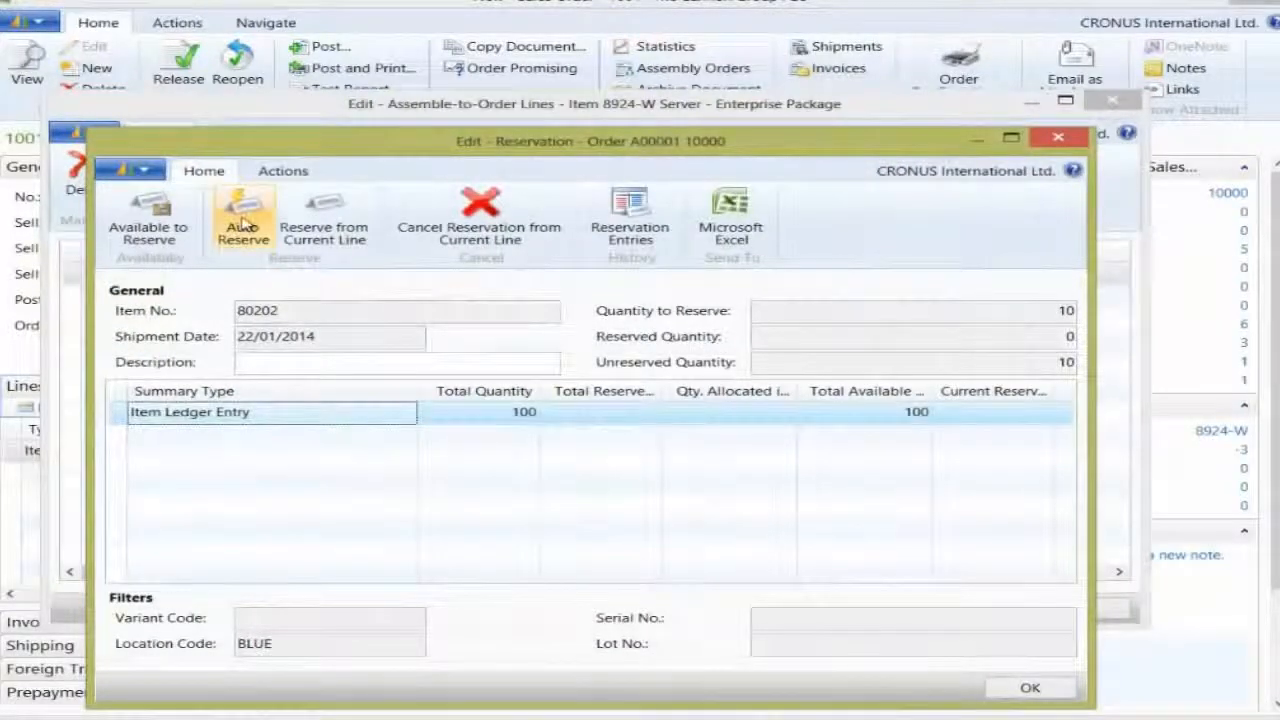
{"action": "left_click", "coordinate": [243, 224]}
{"action": "left_click", "coordinate": [1031, 689]}
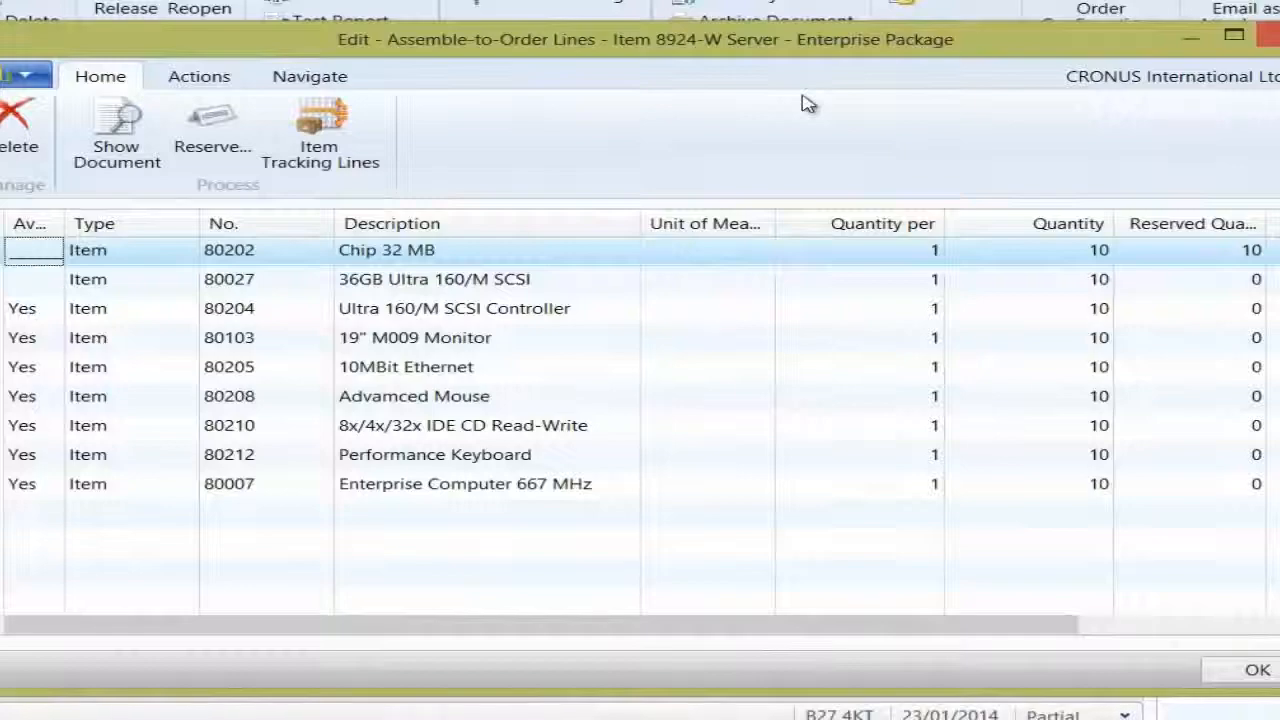
{"action": "key", "text": "Escape"}
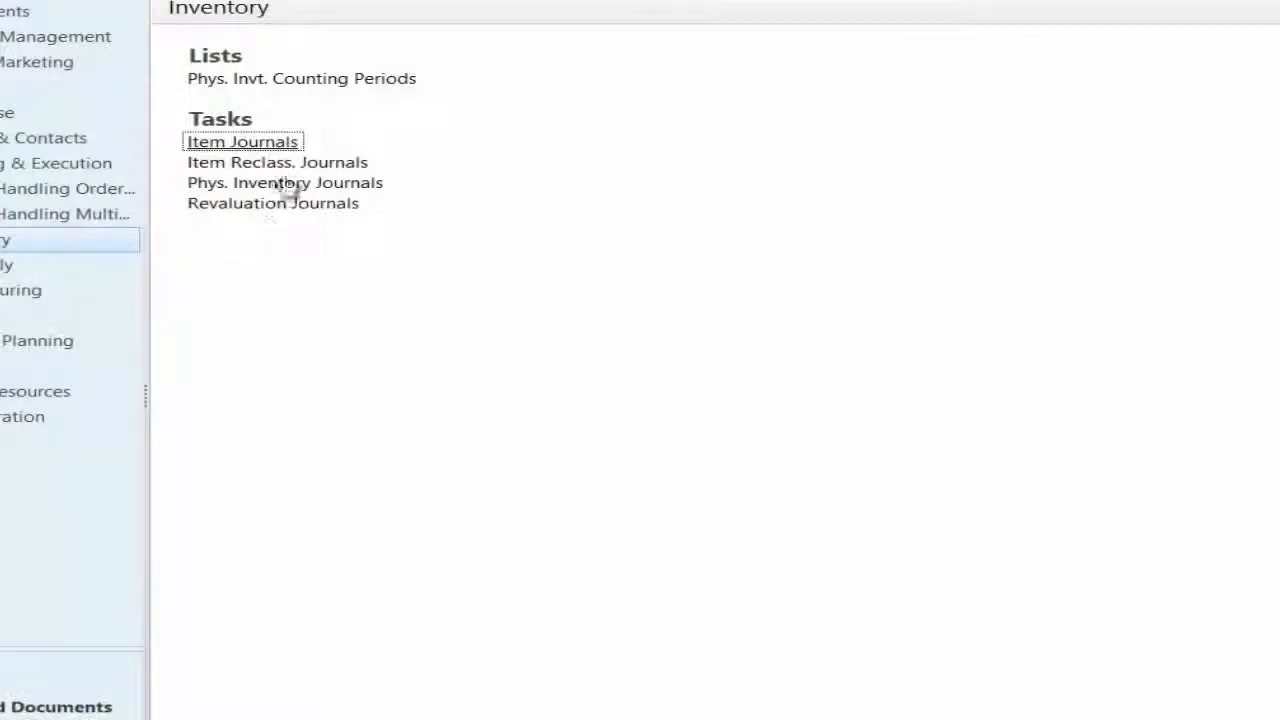
Find item 80202 in the Assembly item list by filtering on its number and open its item card.
{"action": "left_click", "coordinate": [14, 267]}
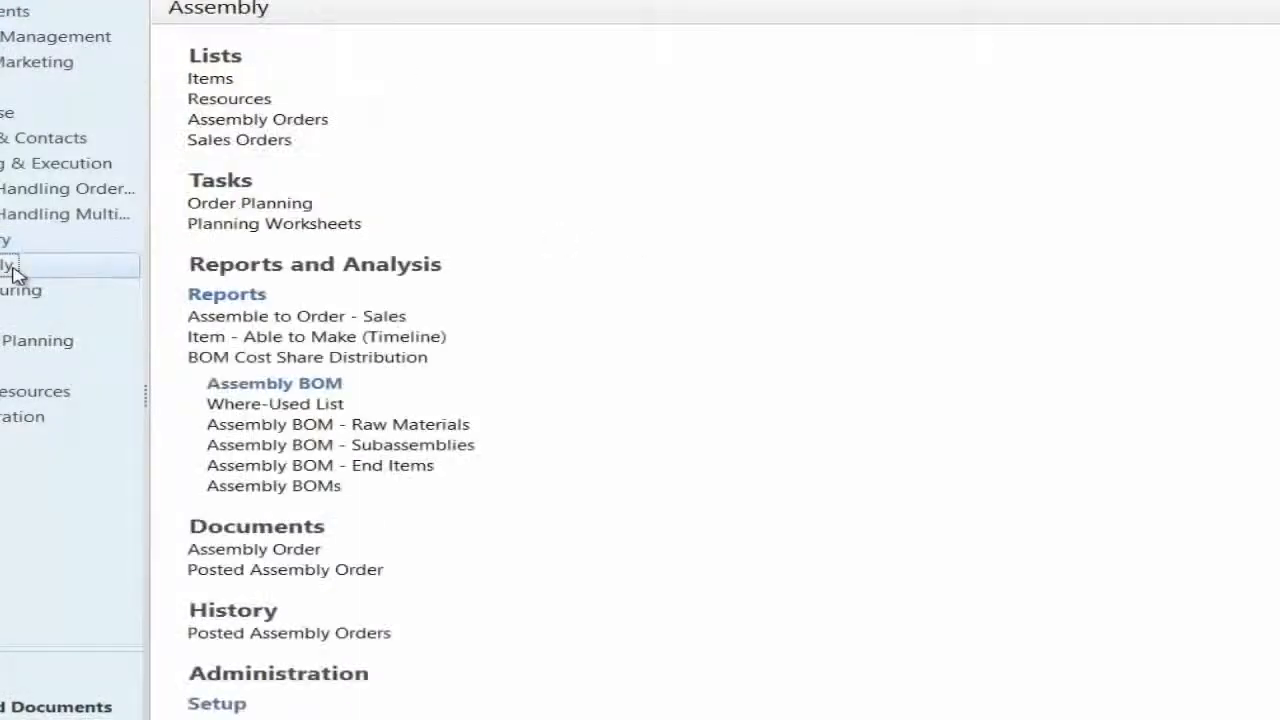
{"action": "left_click", "coordinate": [214, 80]}
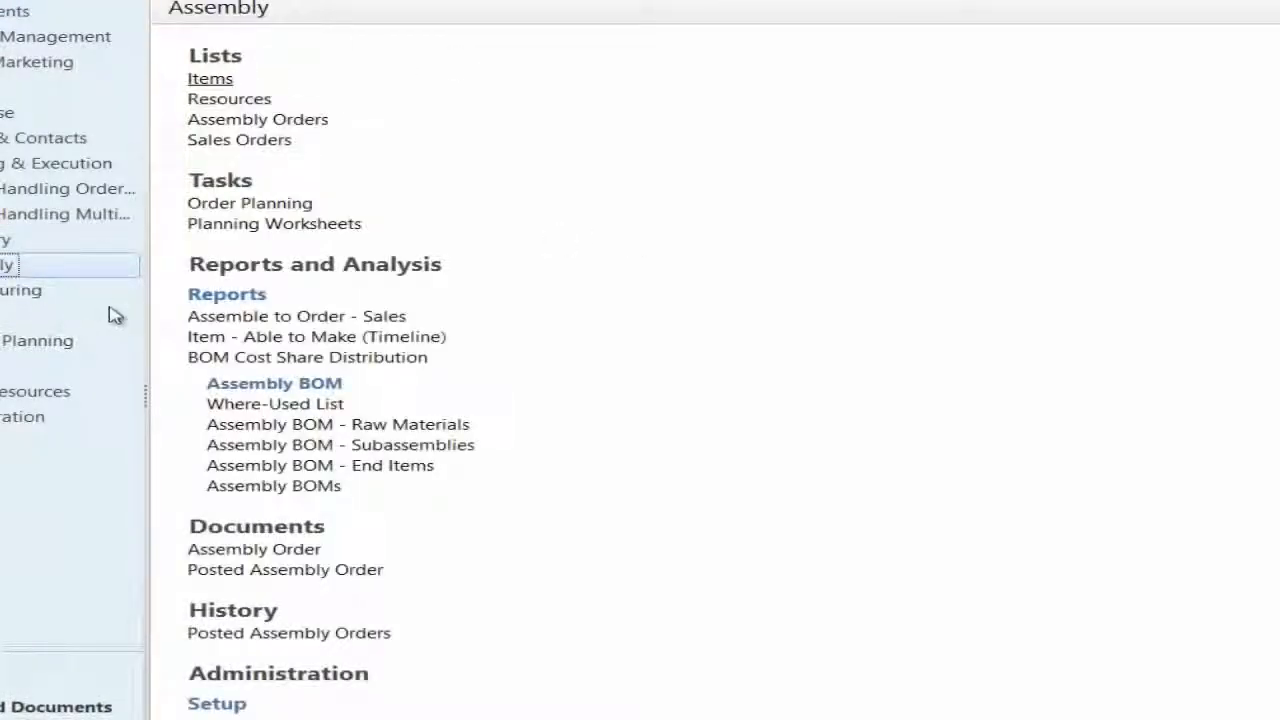
{"action": "left_click", "coordinate": [632, 120]}
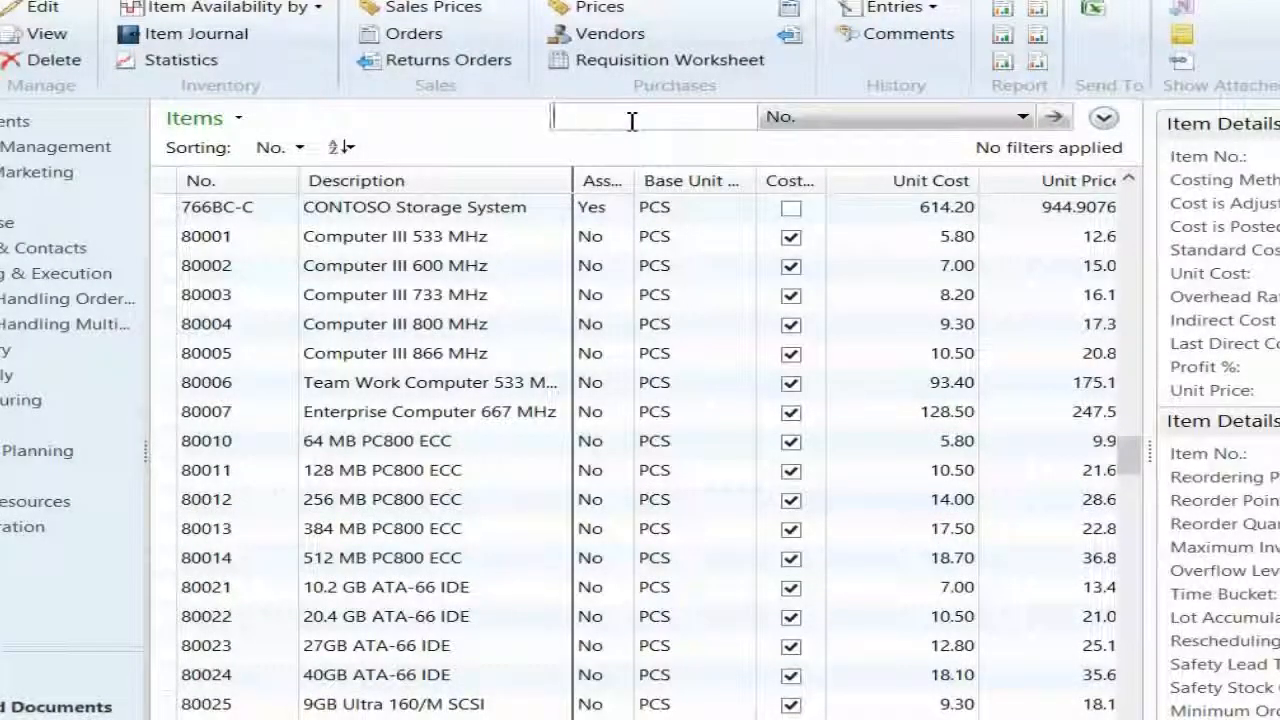
{"action": "type", "text": "80202"}
{"action": "key", "text": "Return"}
{"action": "left_click", "coordinate": [211, 219]}
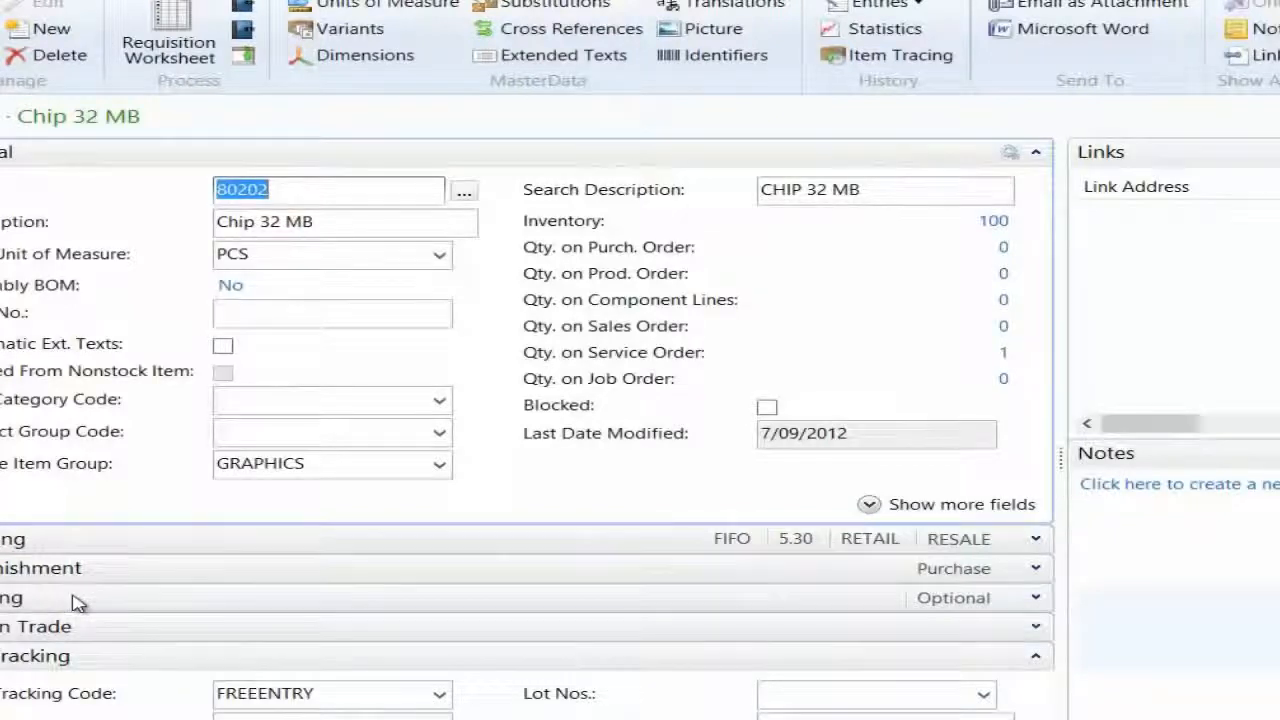
Set the Reserve option in the planning settings of item 80202 to Always and close the item card.
{"action": "left_click", "coordinate": [108, 600]}
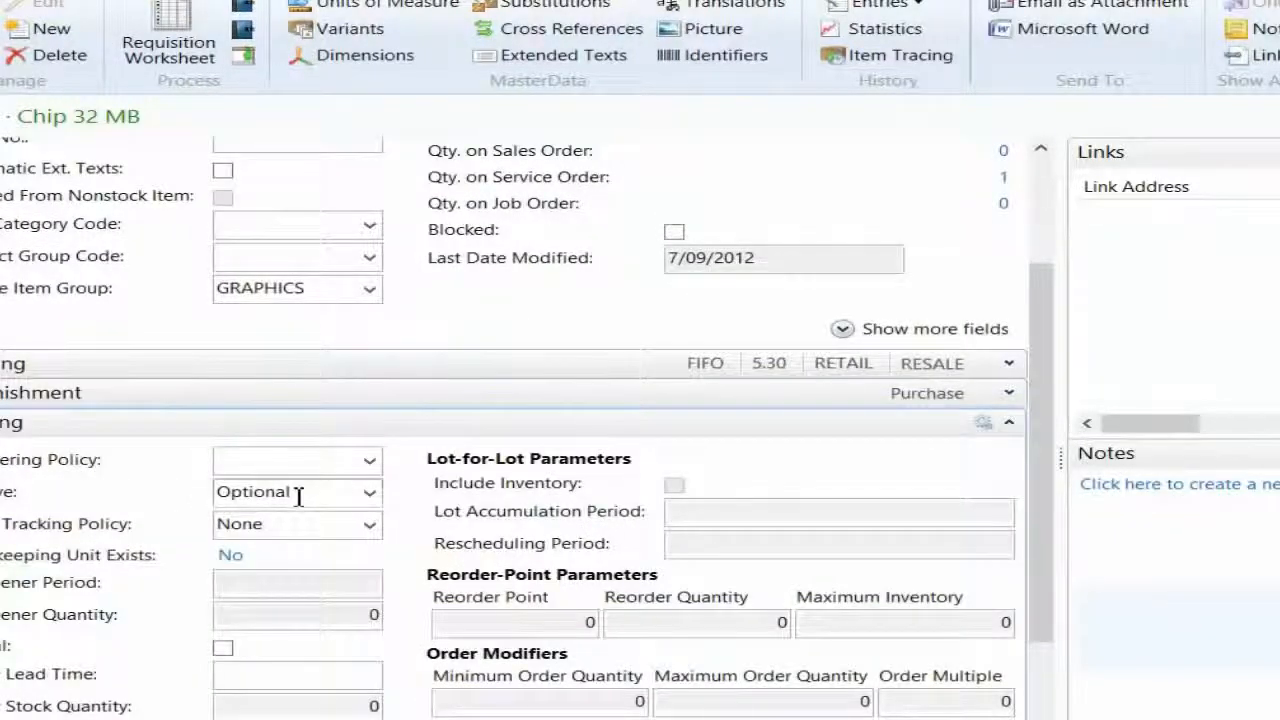
{"action": "left_click", "coordinate": [297, 493]}
{"action": "type", "text": "always"}
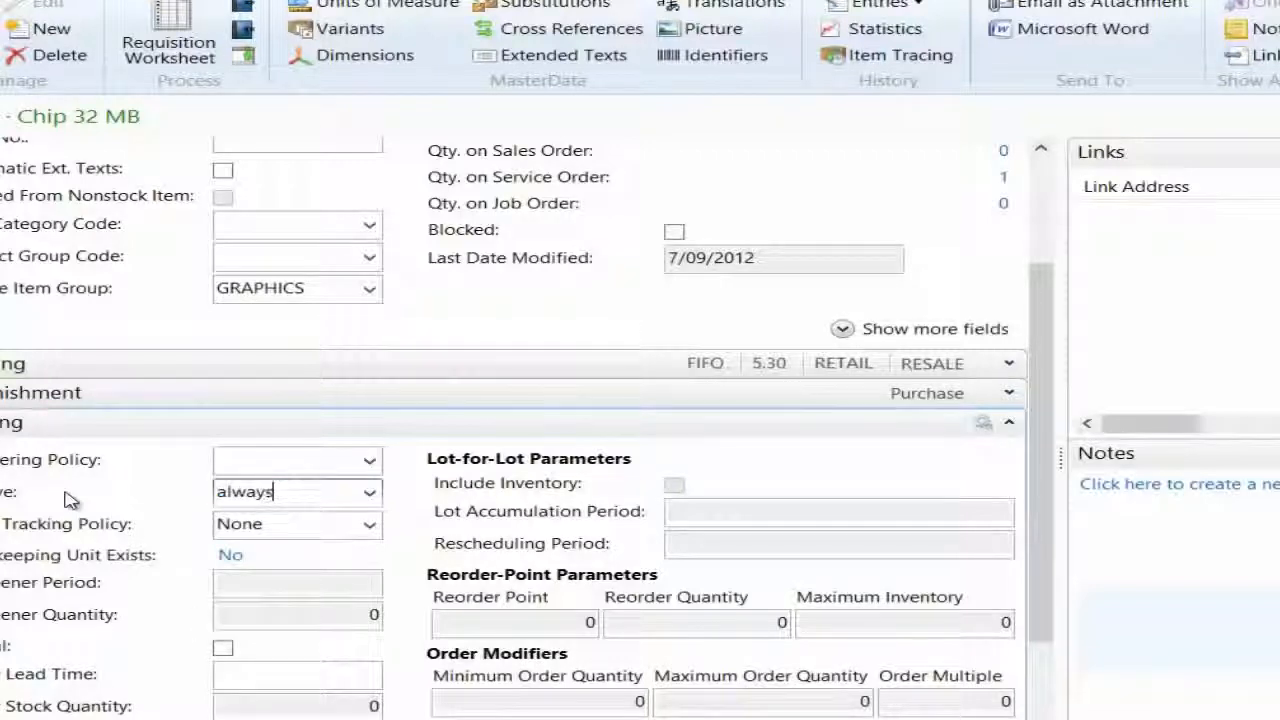
{"action": "key", "text": "Tab"}
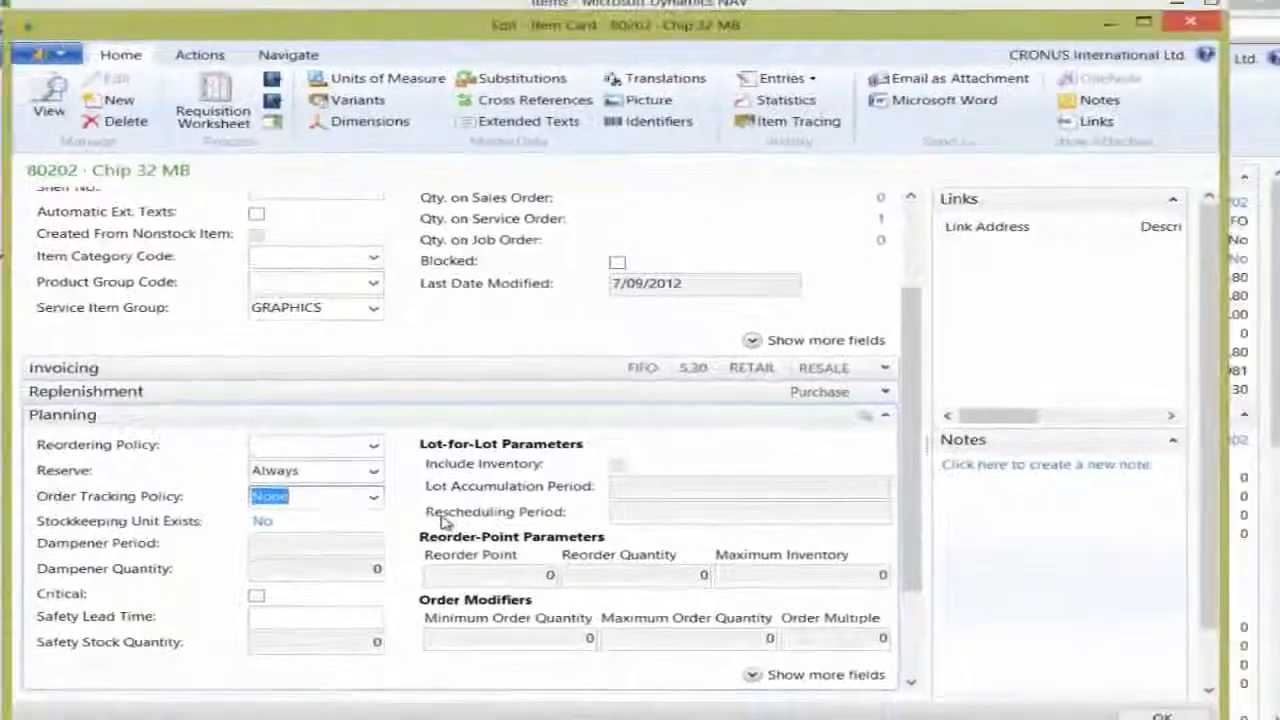
{"action": "key", "text": "Escape"}
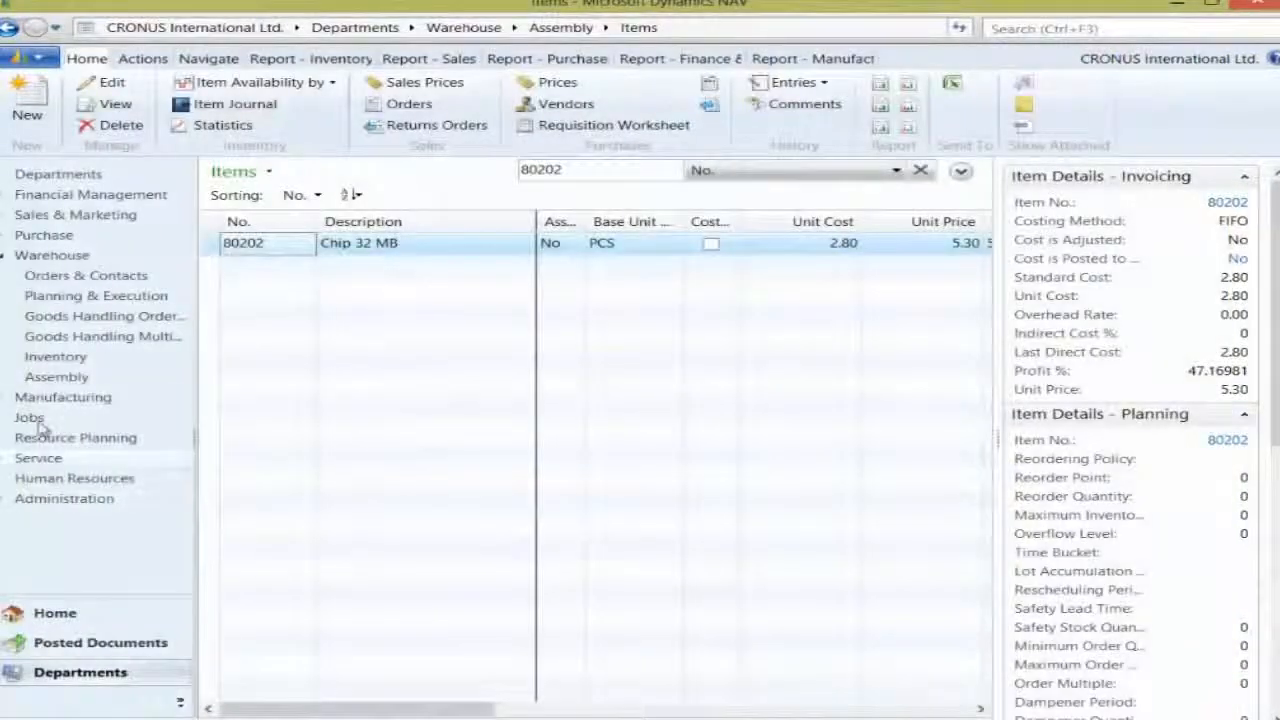
{"action": "left_click", "coordinate": [56, 357]}
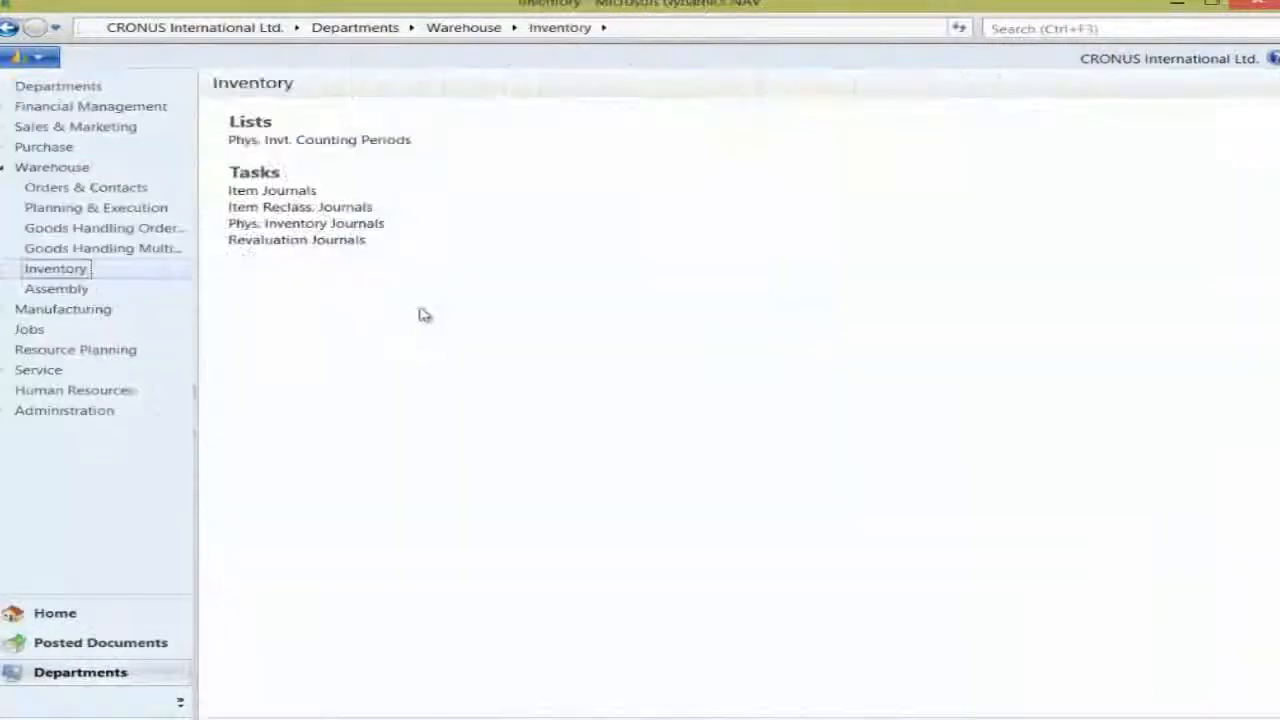
{"action": "left_click", "coordinate": [296, 192]}
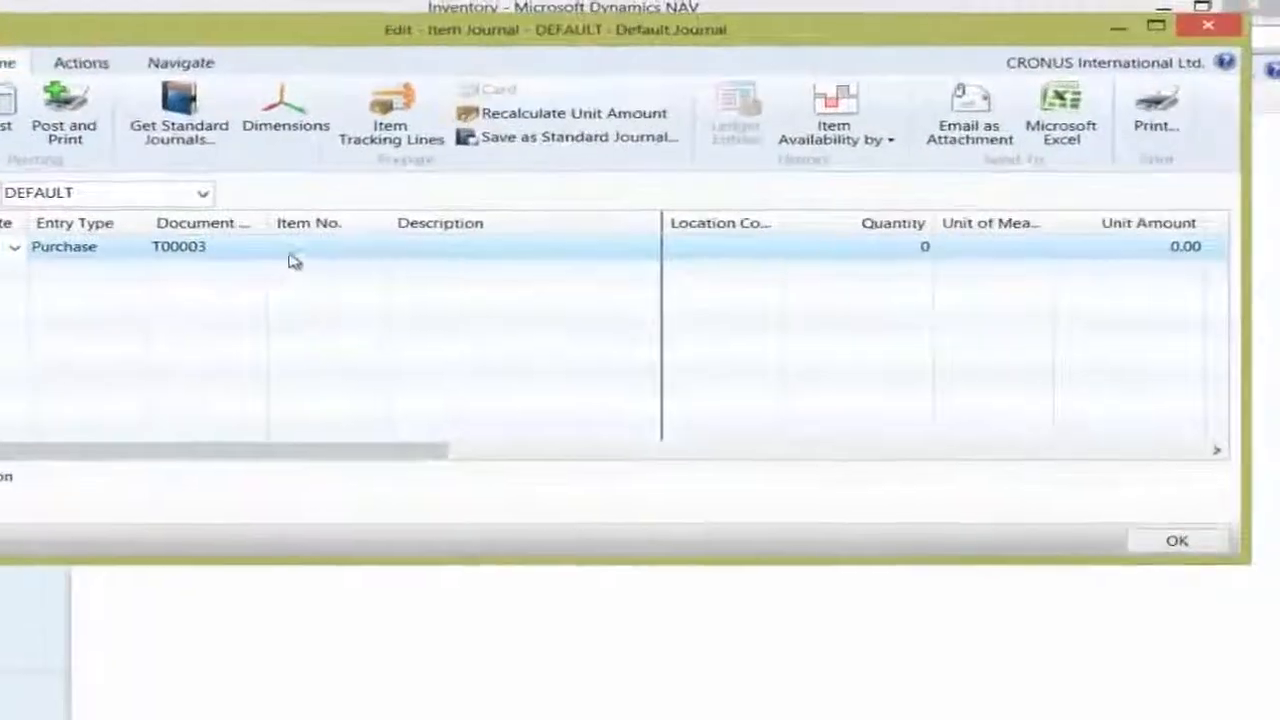
{"action": "left_click", "coordinate": [388, 217]}
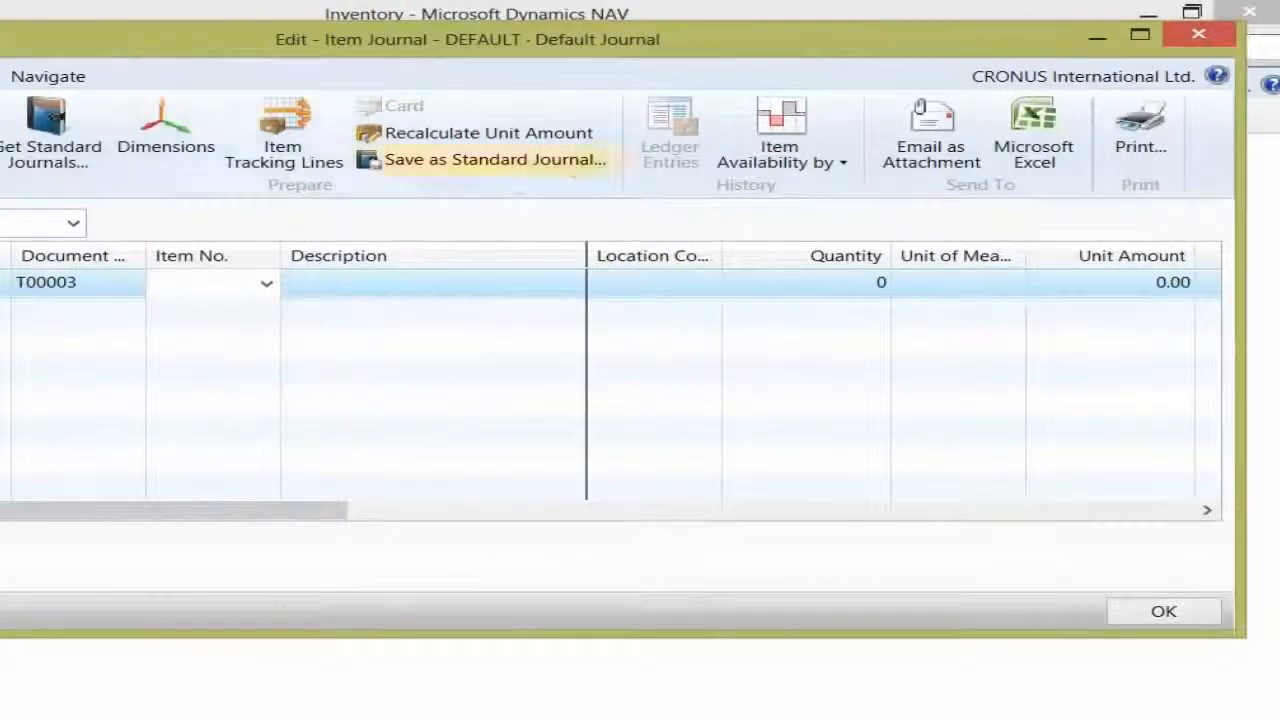
{"action": "left_click", "coordinate": [1198, 35]}
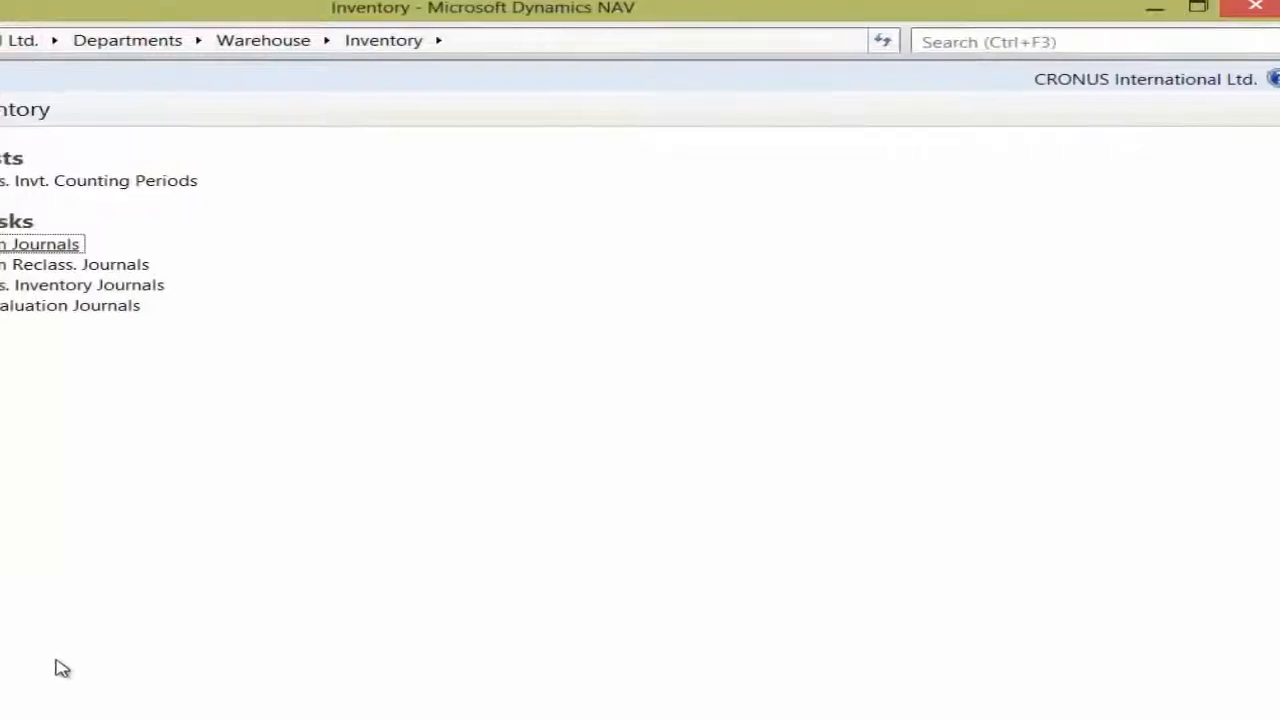
Create a new assembly order from the Assembly Orders list for item 8920-W, Server - Teamwear Package.
{"action": "left_click", "coordinate": [50, 160]}
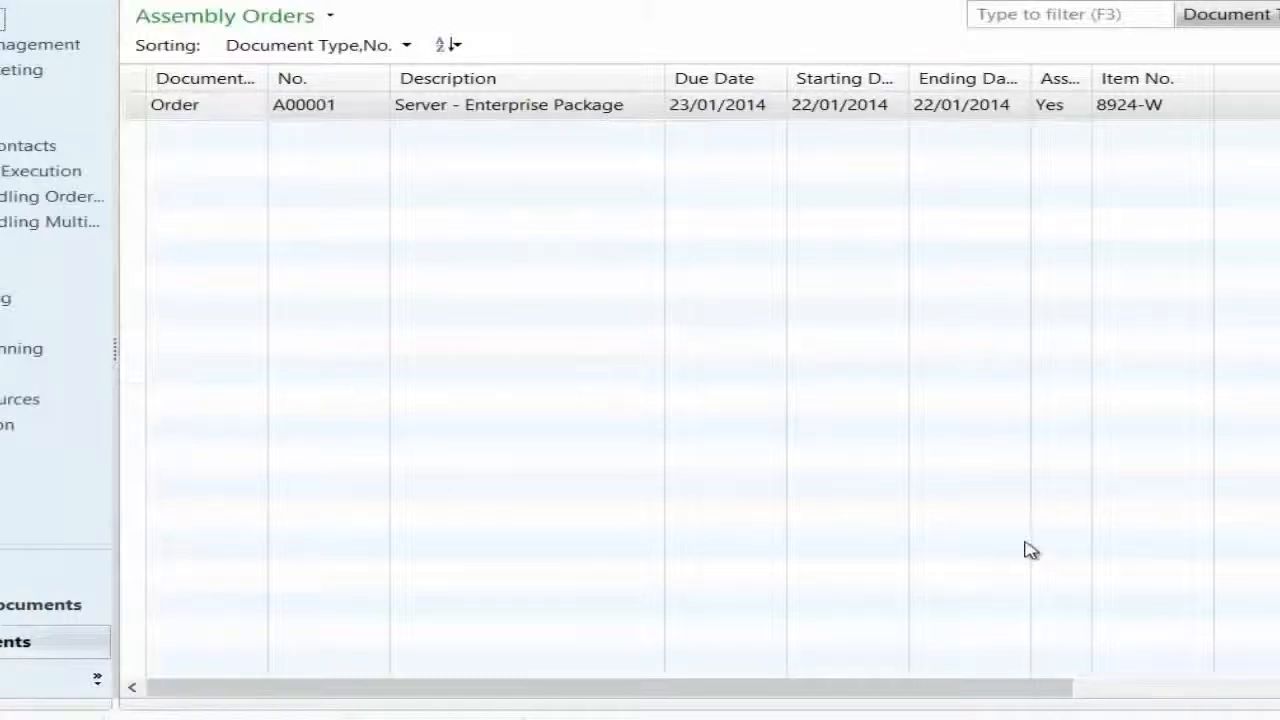
{"action": "key", "text": "ctrl+n"}
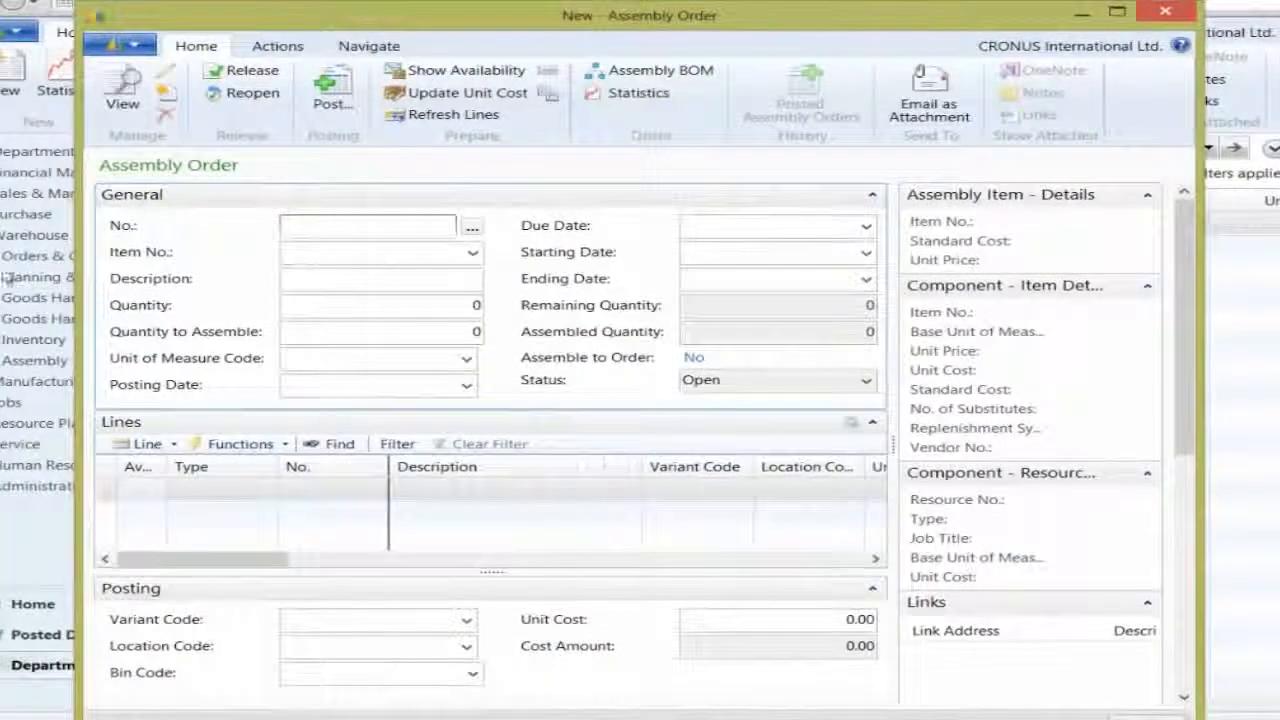
{"action": "left_click", "coordinate": [316, 253]}
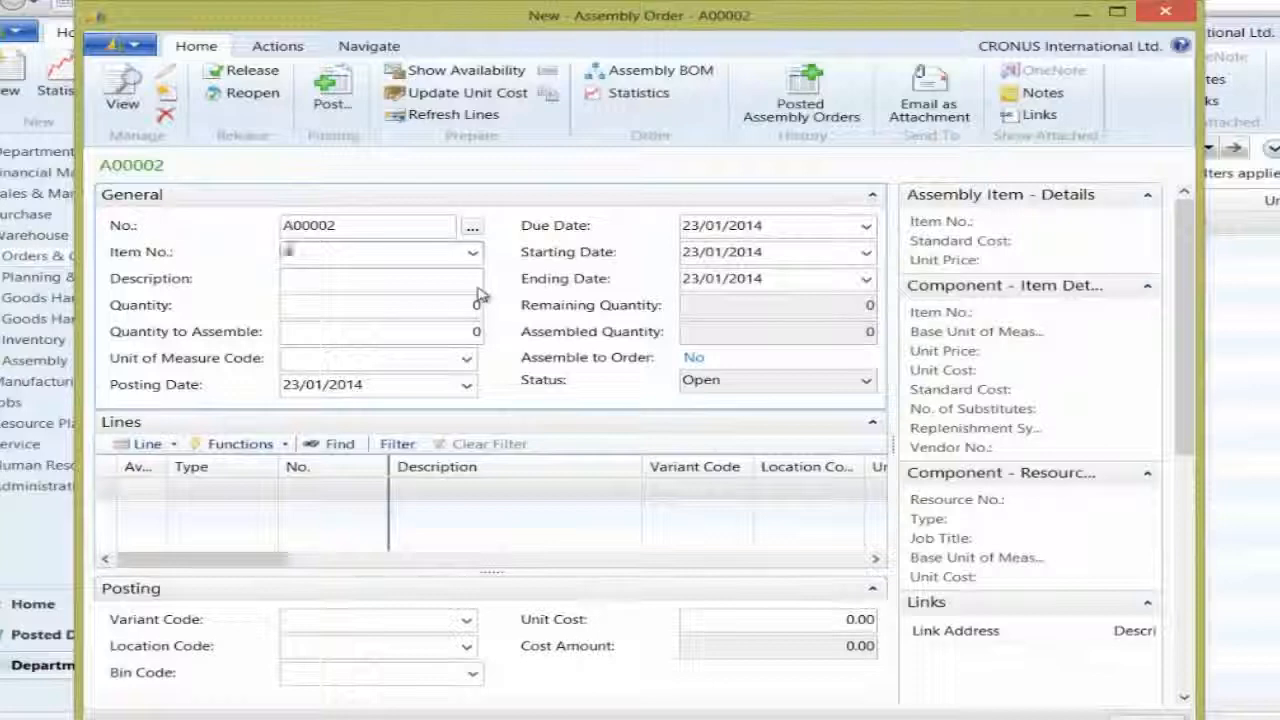
{"action": "type", "text": "920"}
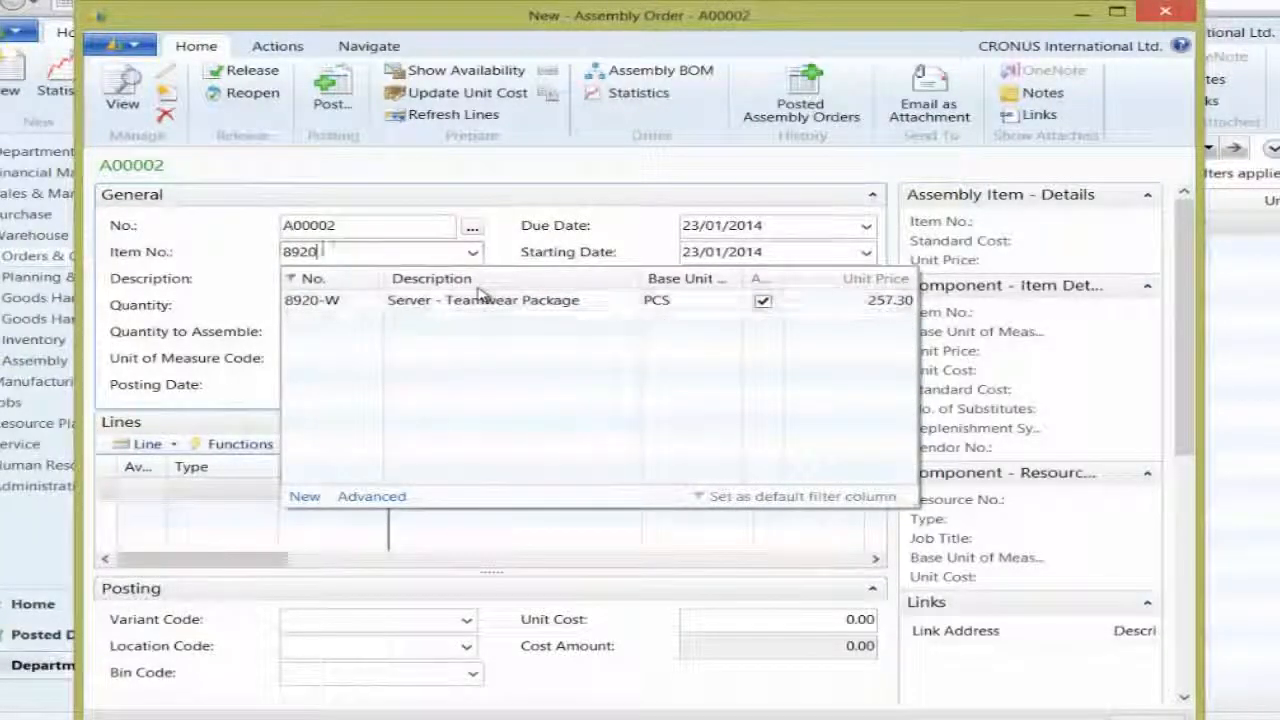
{"action": "left_click", "coordinate": [480, 299]}
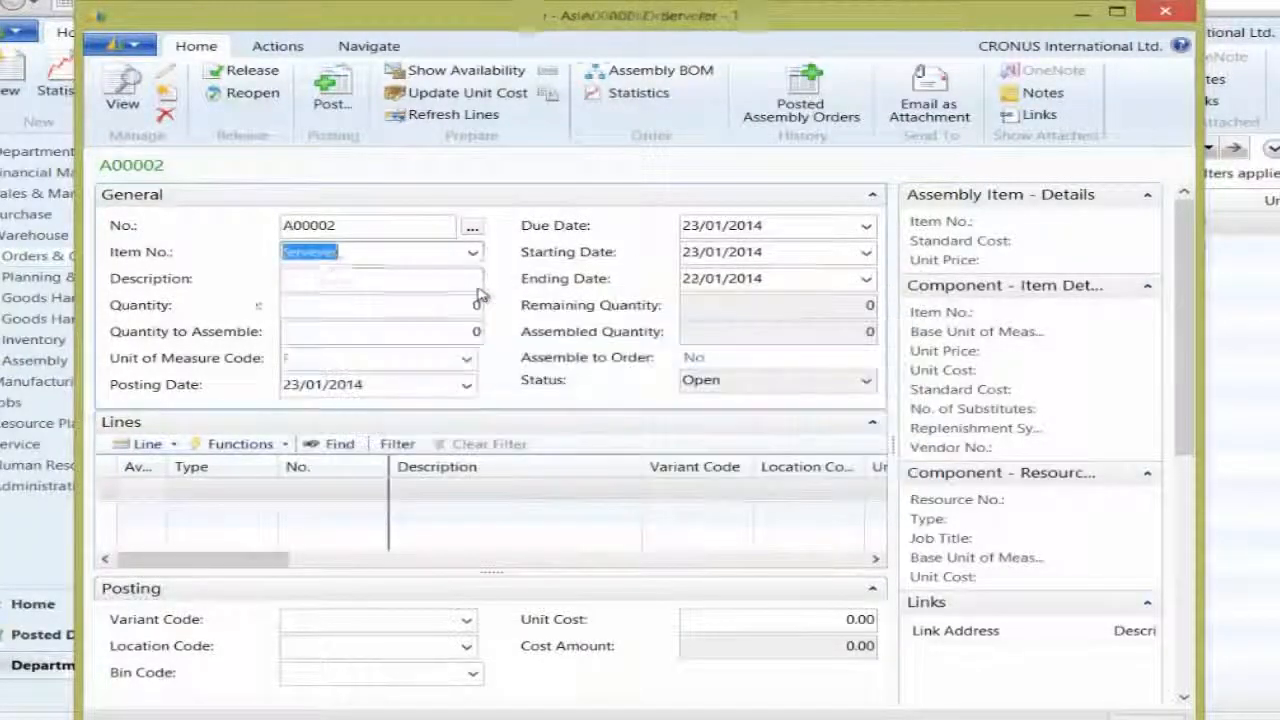
Set the assembly order's quantity to 10, recording it despite the availability and due date warnings.
{"action": "key", "text": "Tab"}
{"action": "key", "text": "Tab"}
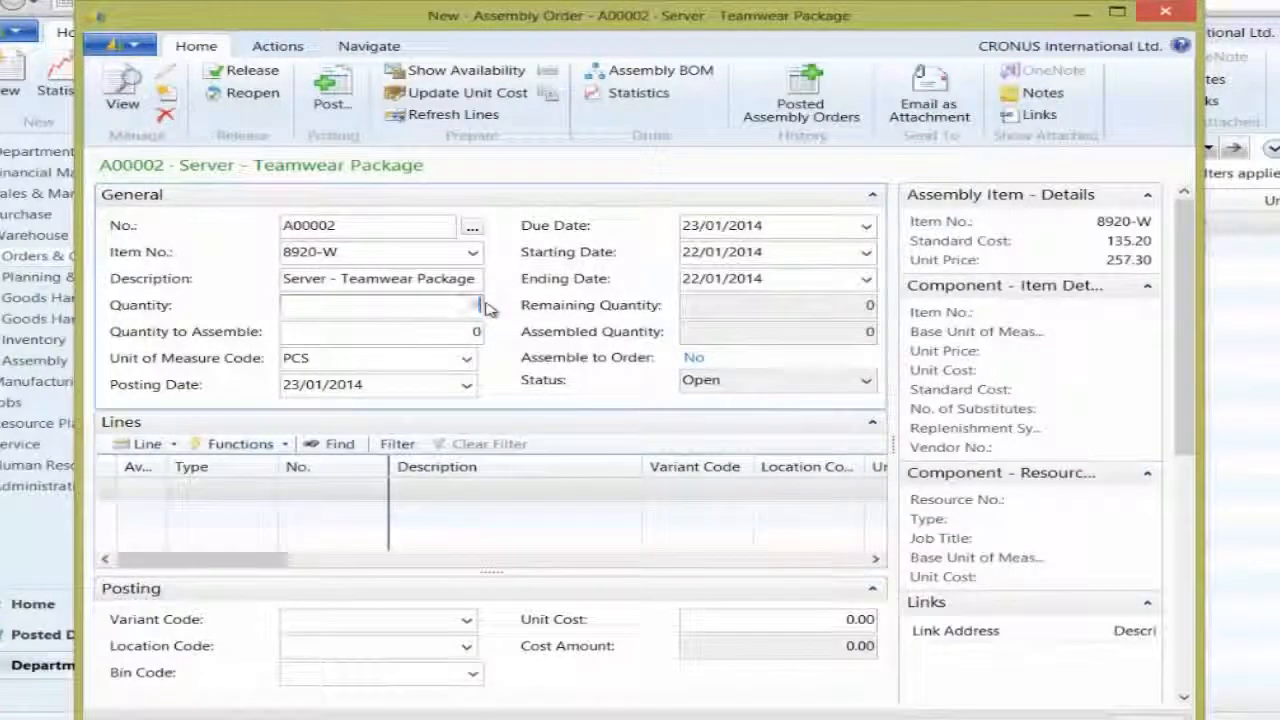
{"action": "type", "text": "10"}
{"action": "key", "text": "Tab"}
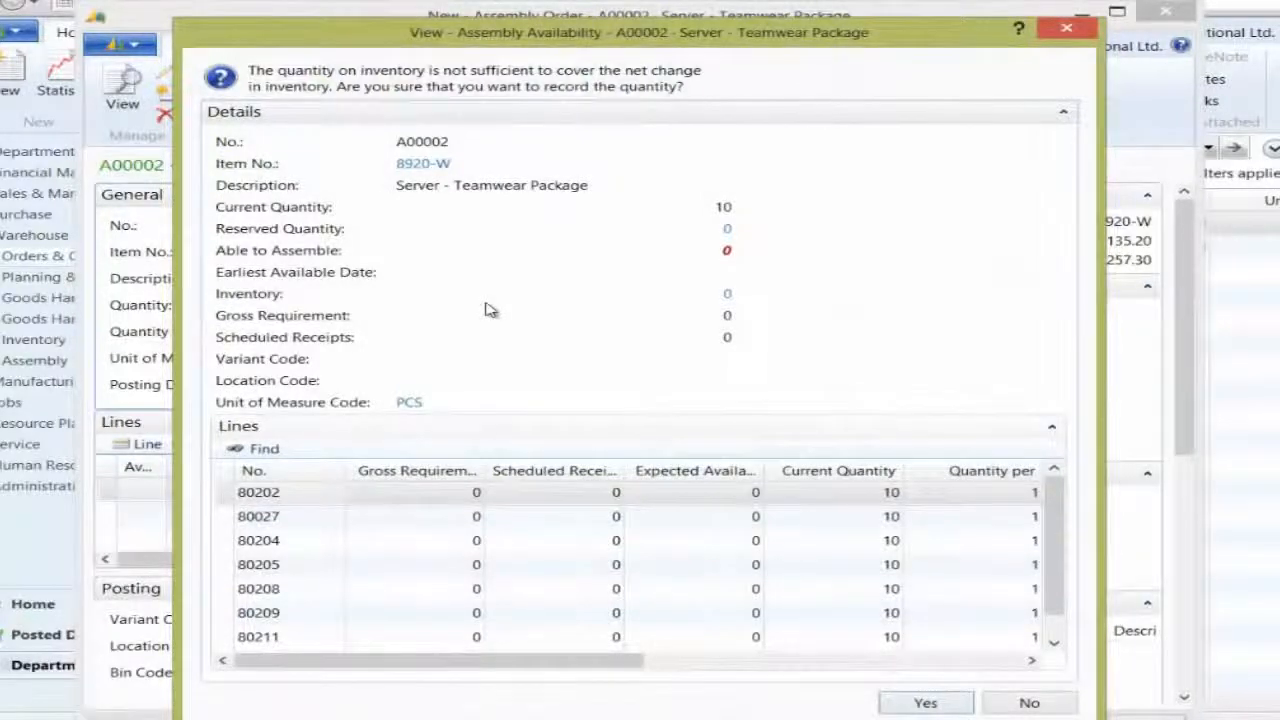
{"action": "left_click", "coordinate": [923, 703]}
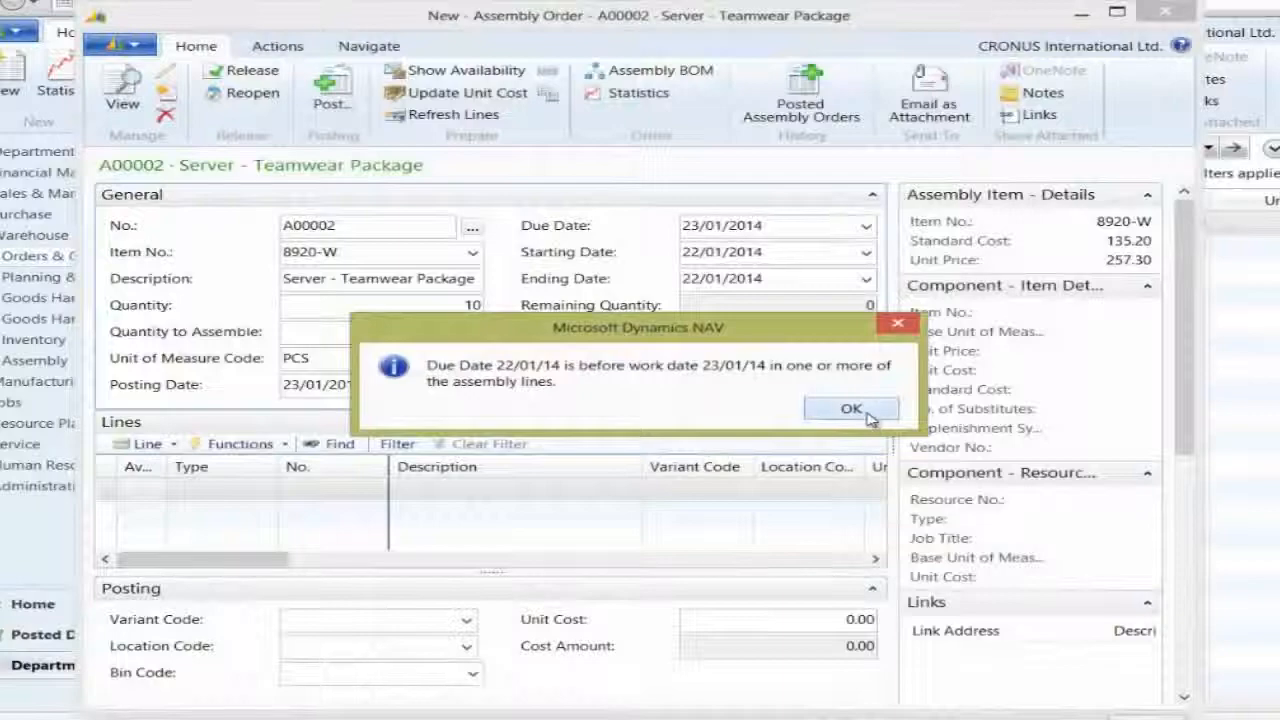
{"action": "left_click", "coordinate": [851, 409]}
Set the assembly order's location code to BLUE and update the lines with it, accepting the availability and due date warnings.
{"action": "left_click_drag", "start_coordinate": [878, 520], "coordinate": [872, 482]}
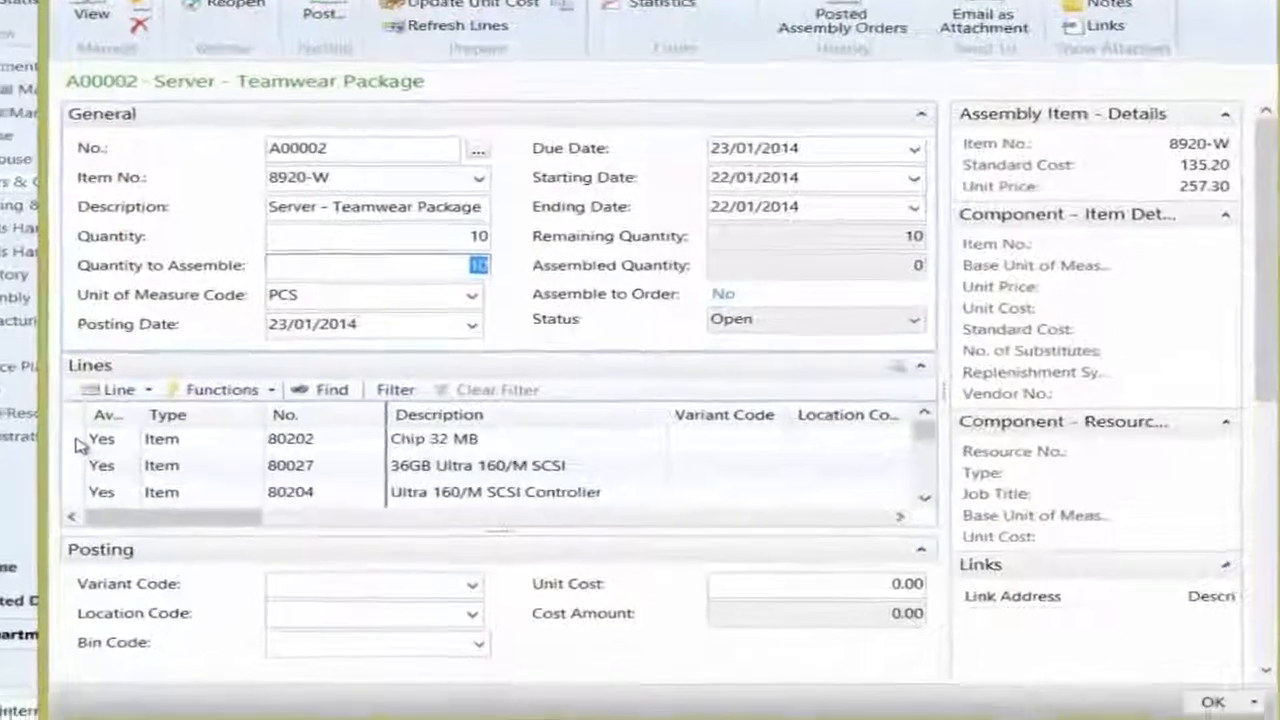
{"action": "left_click", "coordinate": [82, 444]}
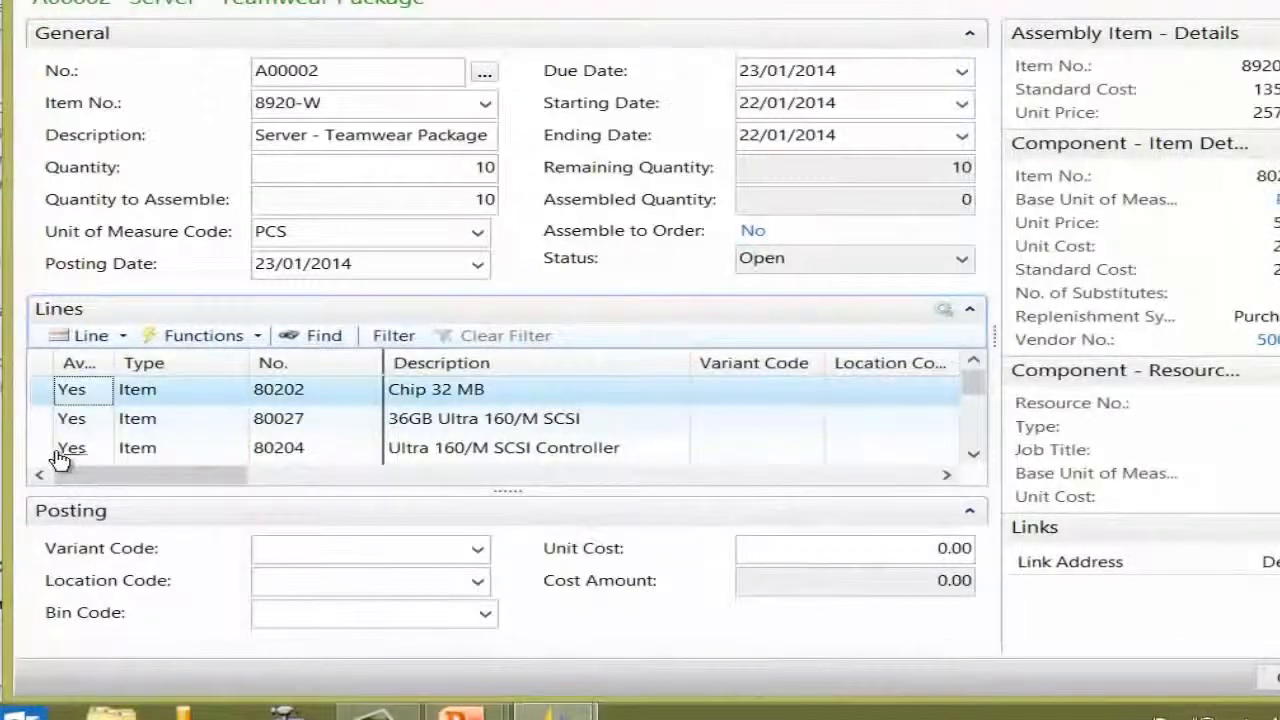
{"action": "left_click", "coordinate": [296, 581]}
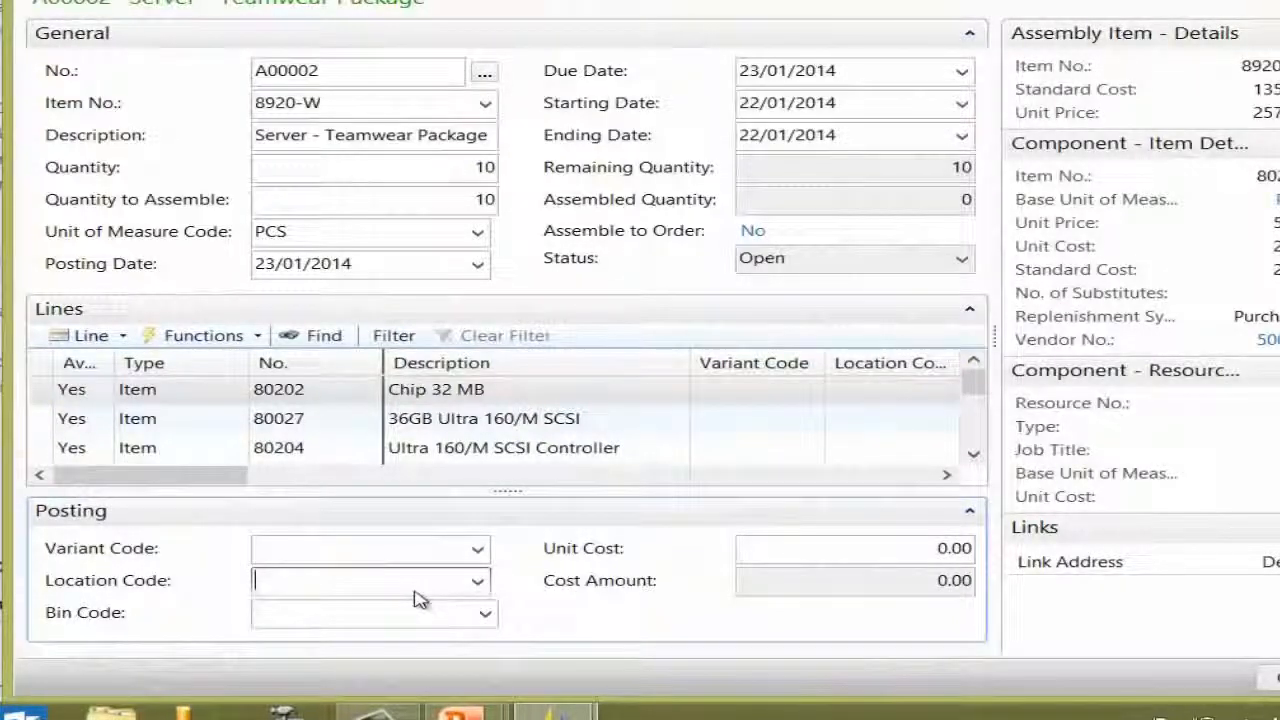
{"action": "type", "text": "blu"}
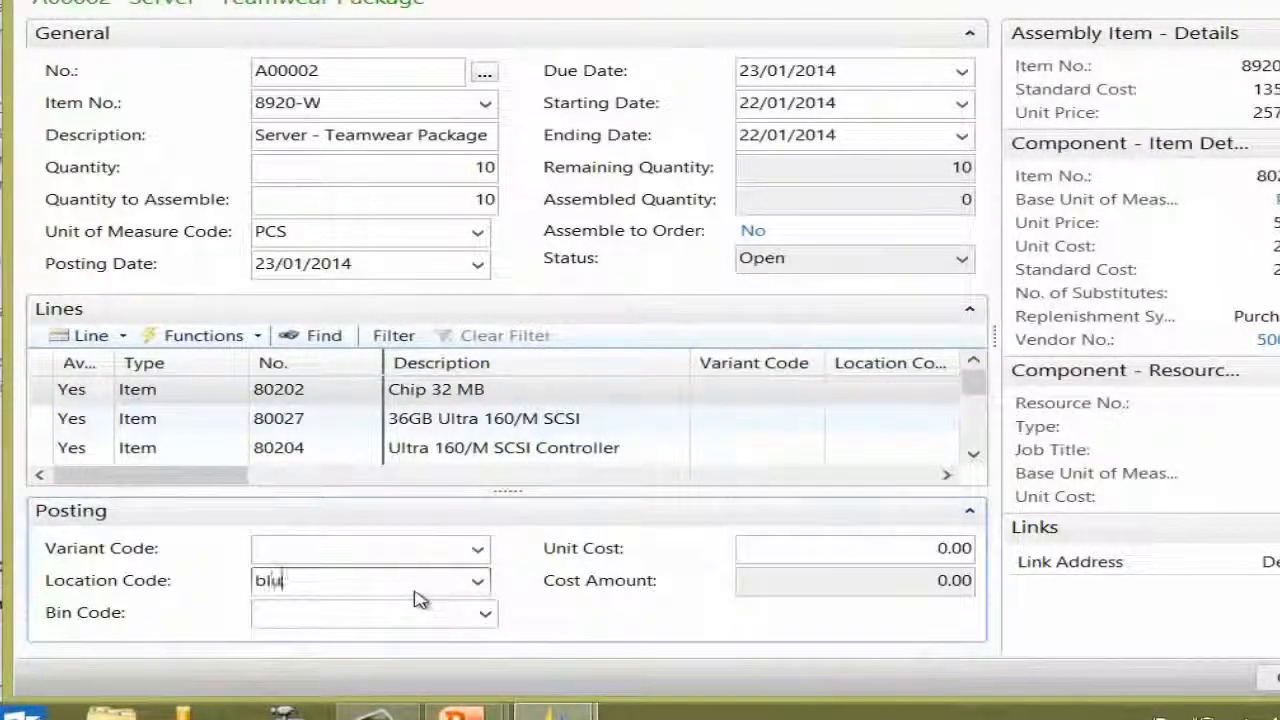
{"action": "type", "text": "e"}
{"action": "key", "text": "Tab"}
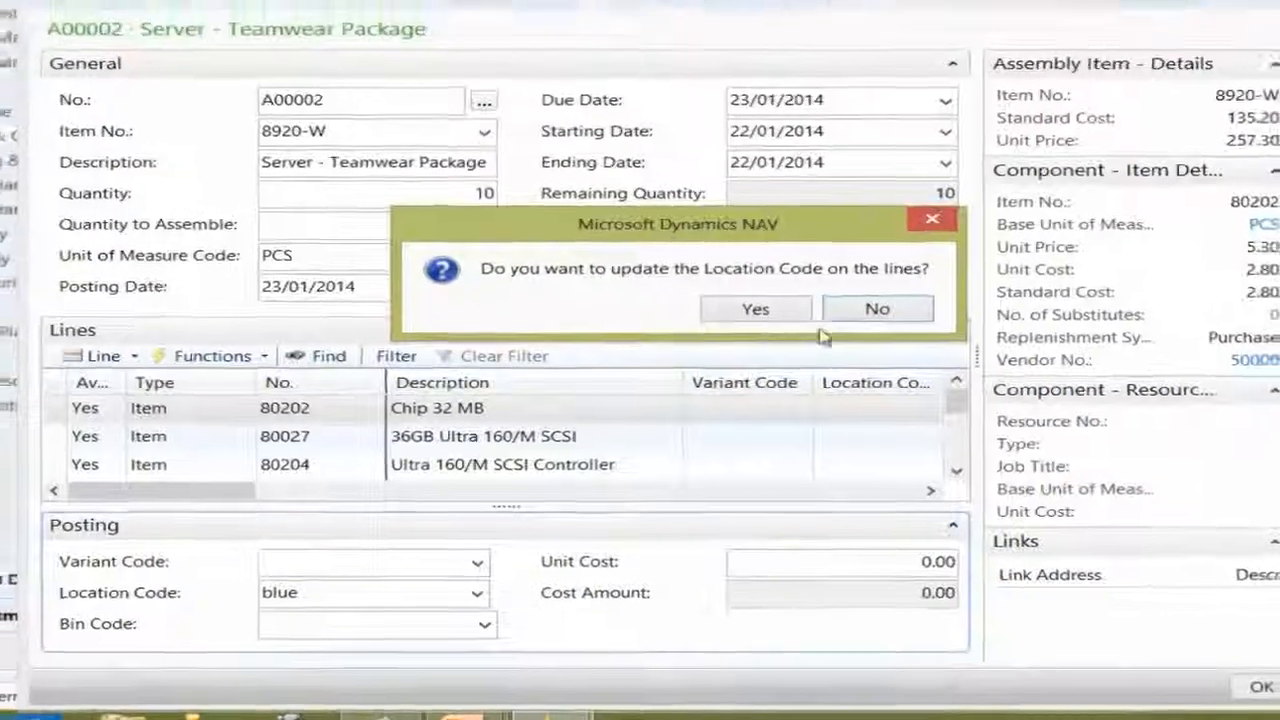
{"action": "left_click", "coordinate": [755, 309]}
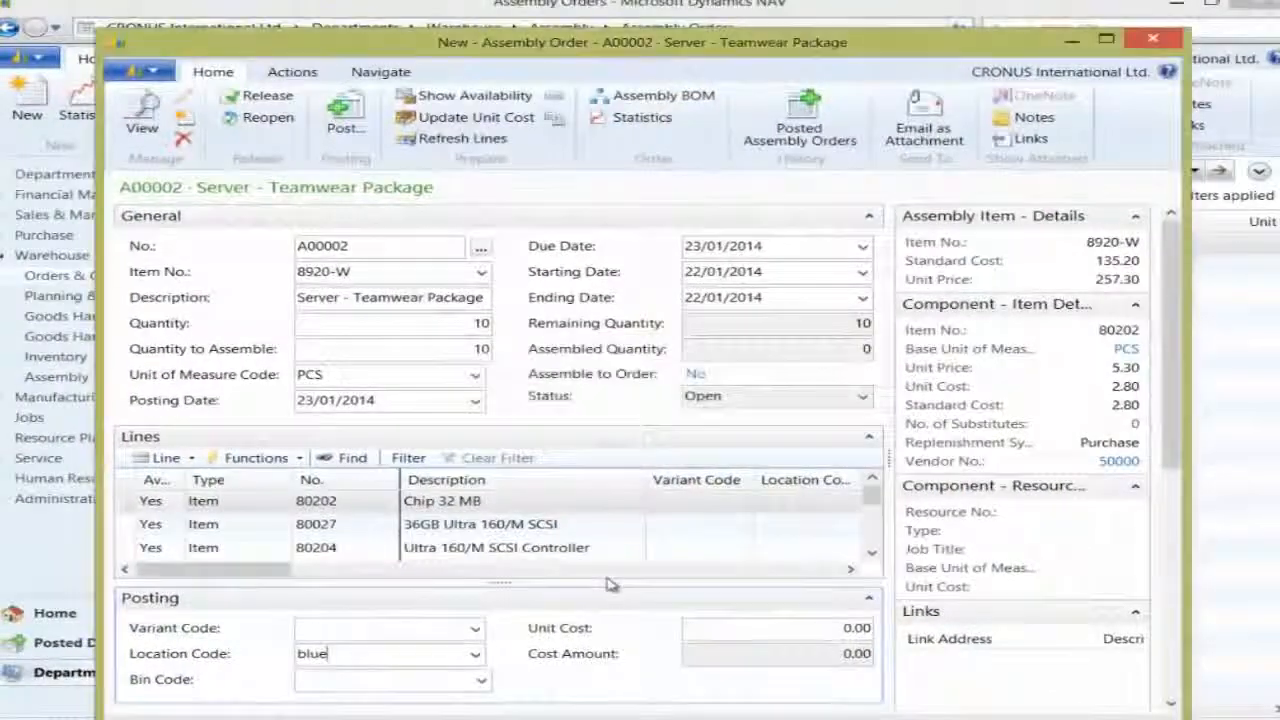
{"action": "key", "text": "Tab"}
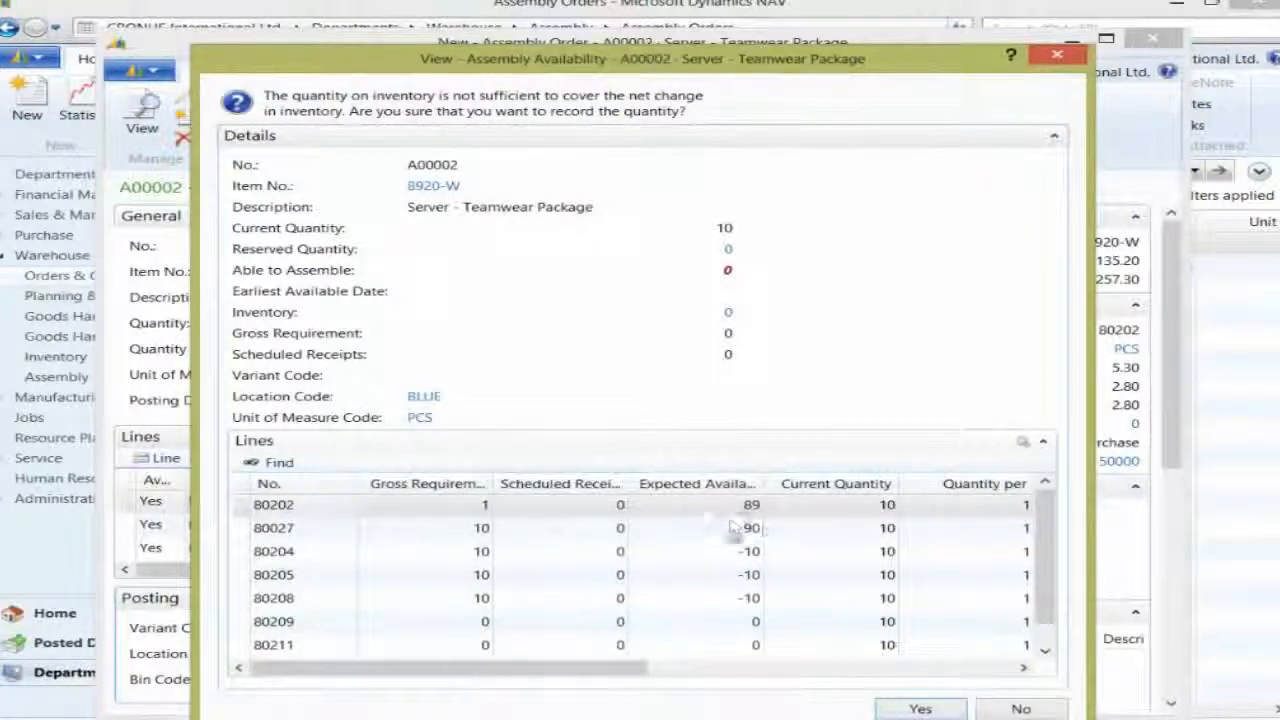
{"action": "left_click", "coordinate": [920, 708]}
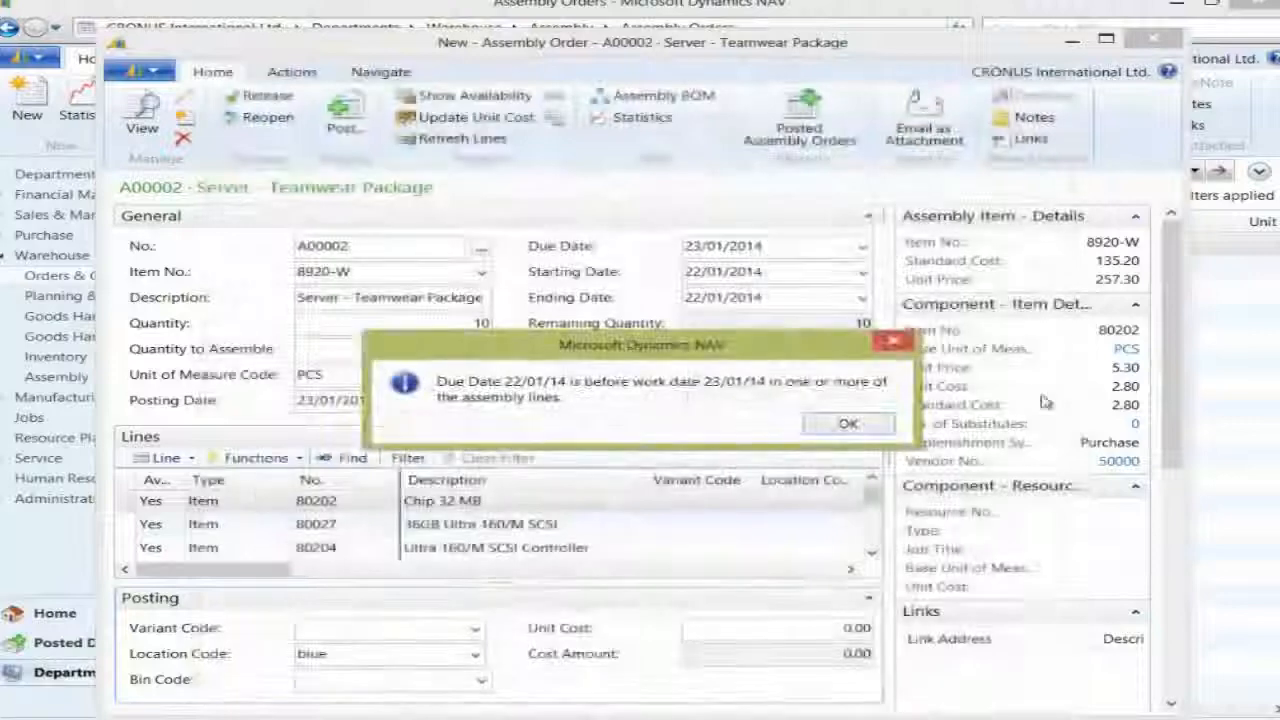
{"action": "left_click", "coordinate": [852, 421]}
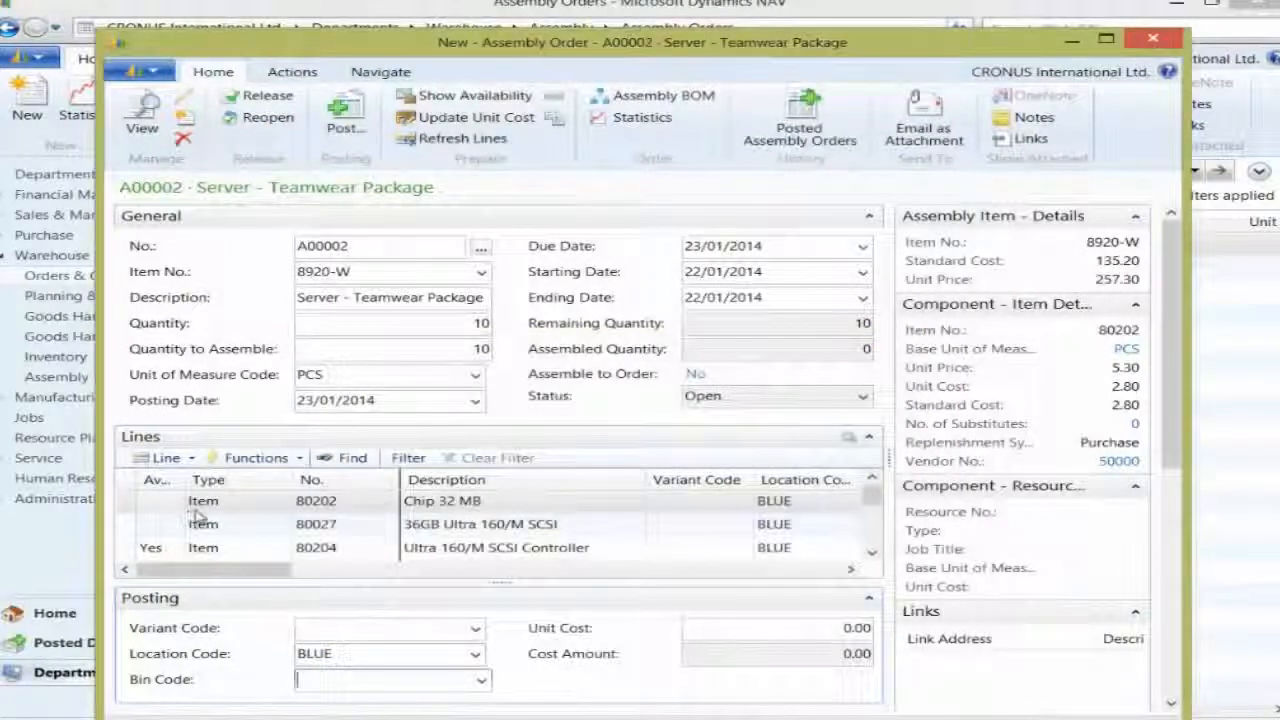
{"action": "left_click", "coordinate": [355, 654]}
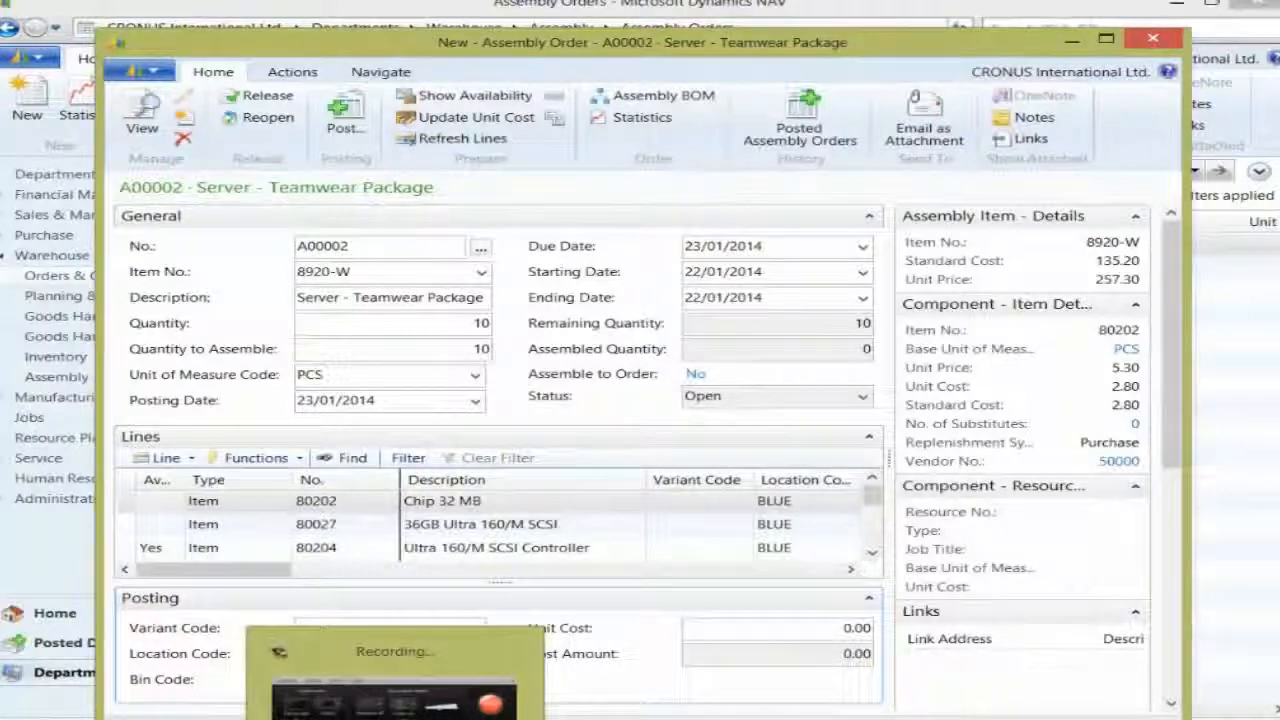
Review the reservation entries of the 80202 component line, close them and delete the whole 8920-W assembly order.
{"action": "left_click", "coordinate": [140, 503]}
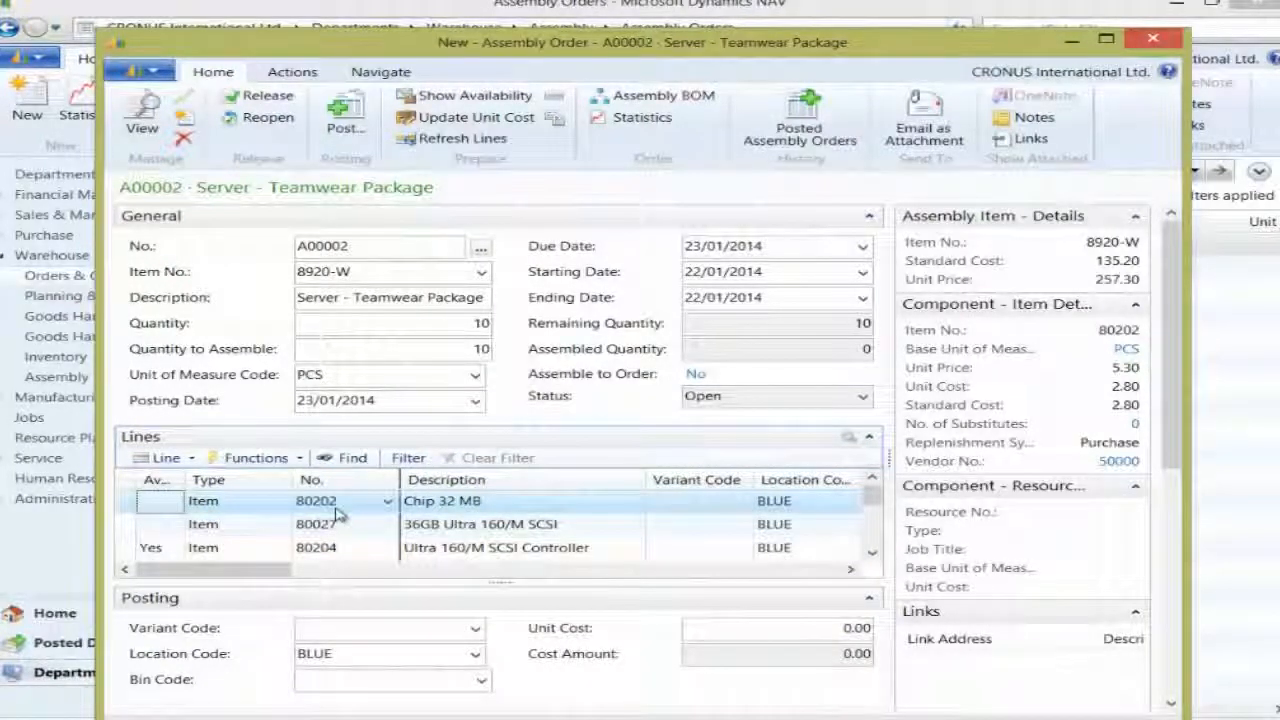
{"action": "left_click", "coordinate": [170, 458]}
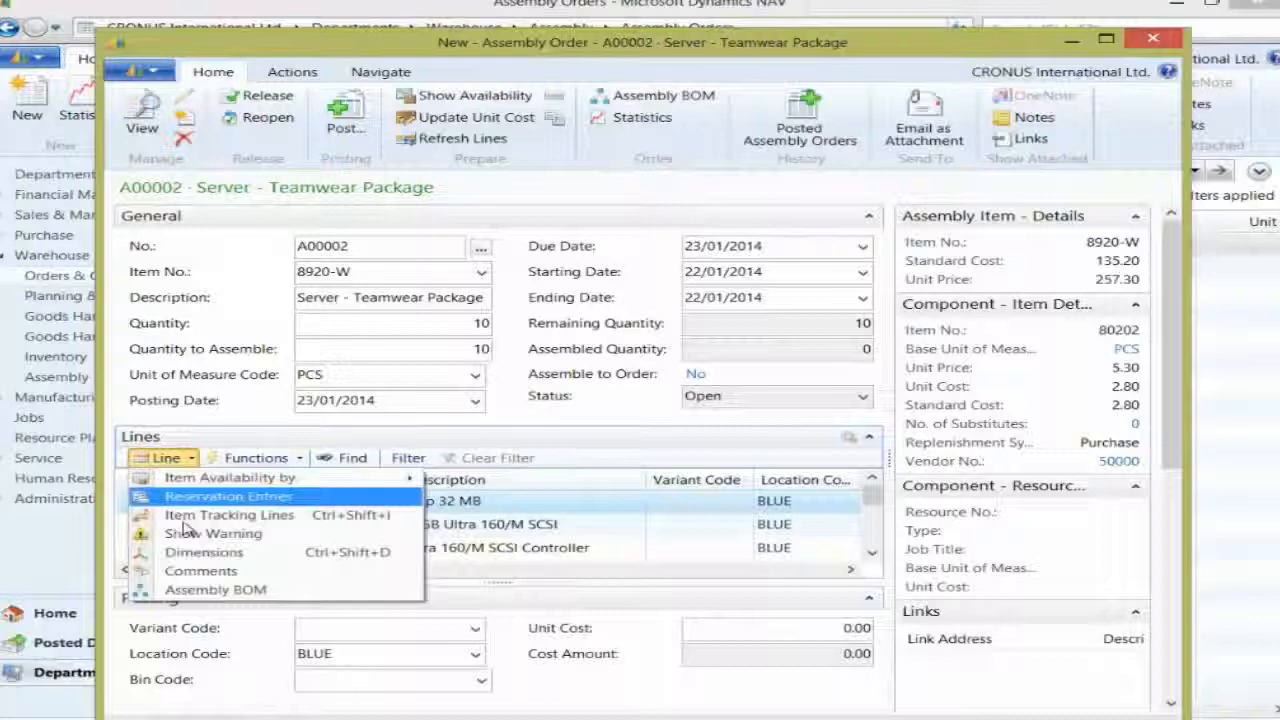
{"action": "left_click", "coordinate": [248, 500]}
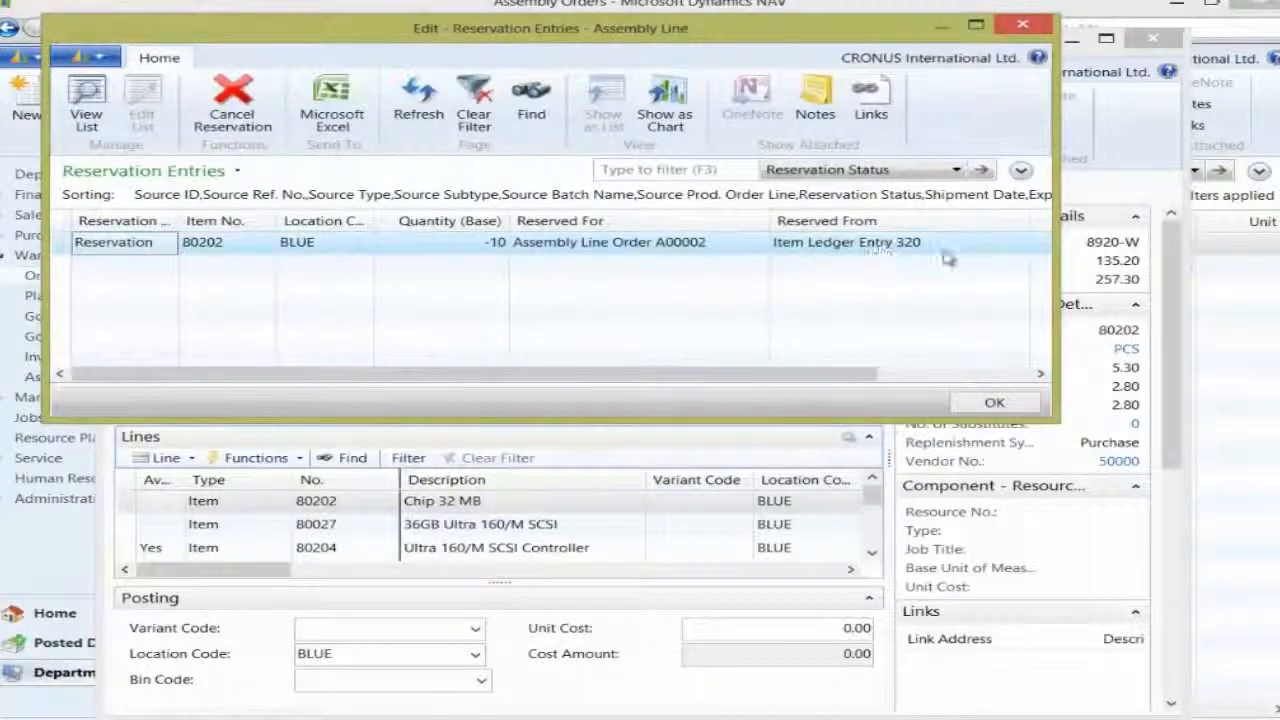
{"action": "left_click", "coordinate": [994, 402]}
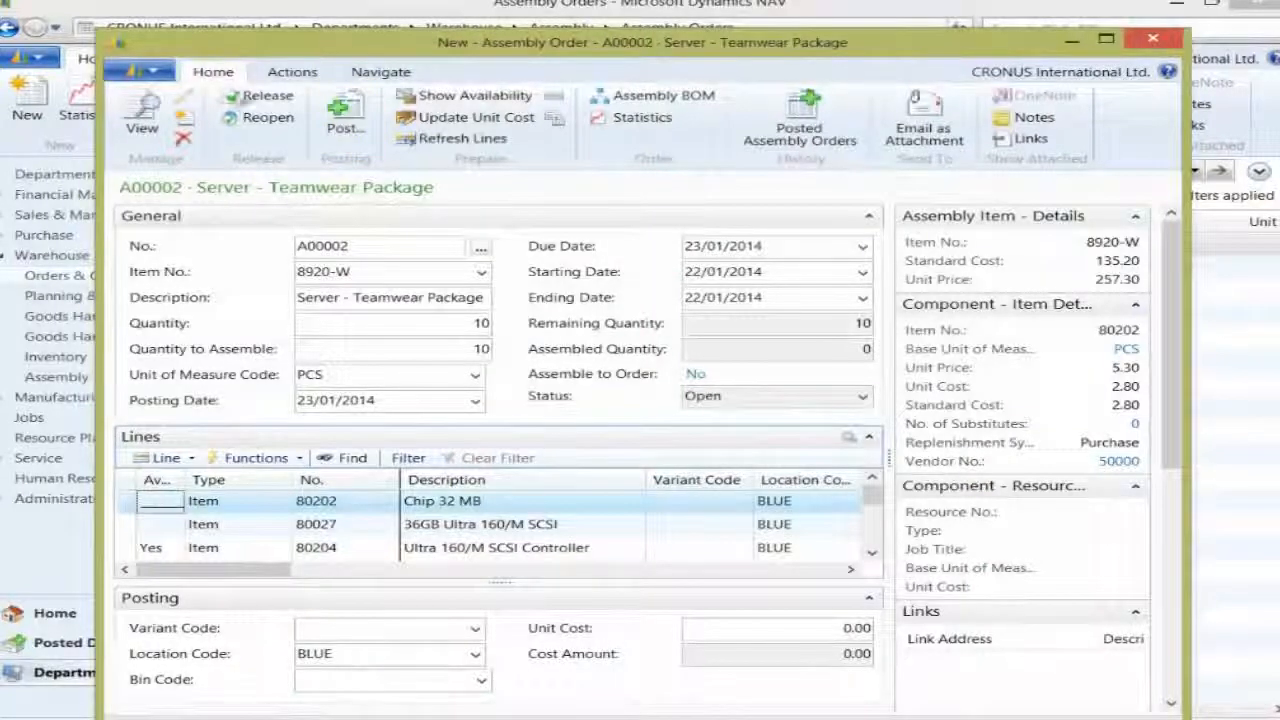
{"action": "left_click", "coordinate": [183, 138]}
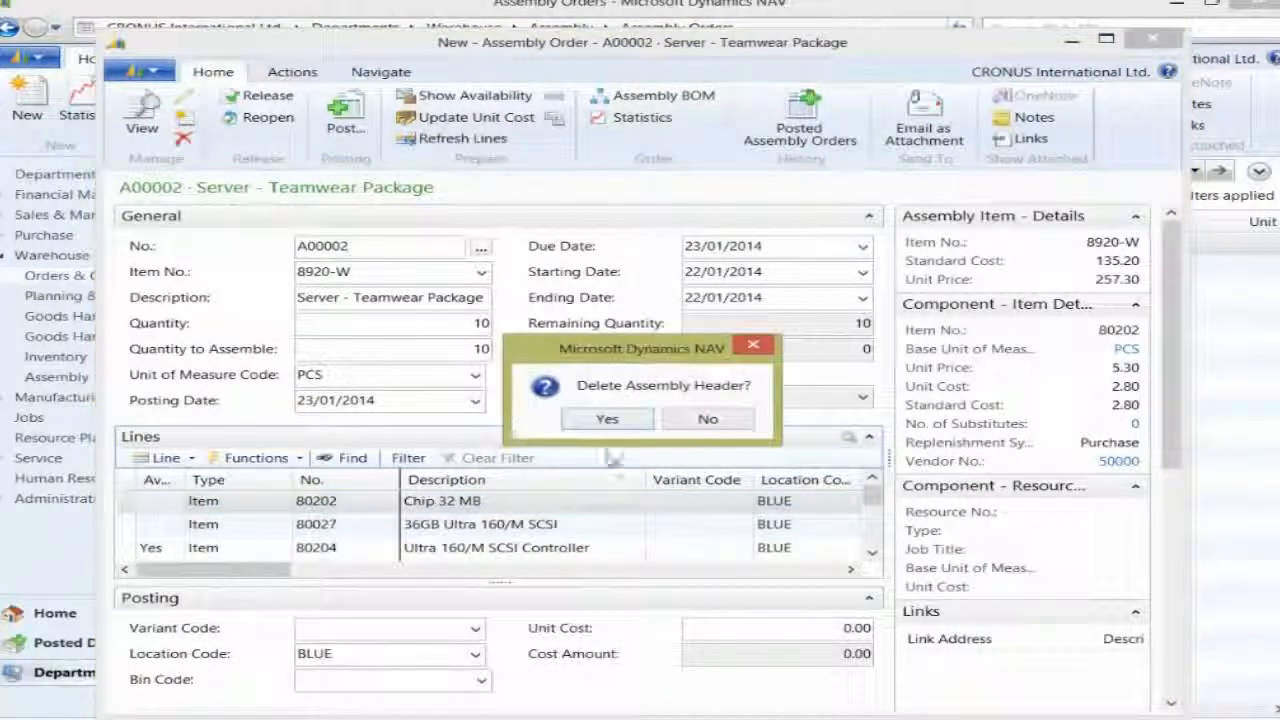
{"action": "left_click", "coordinate": [609, 419]}
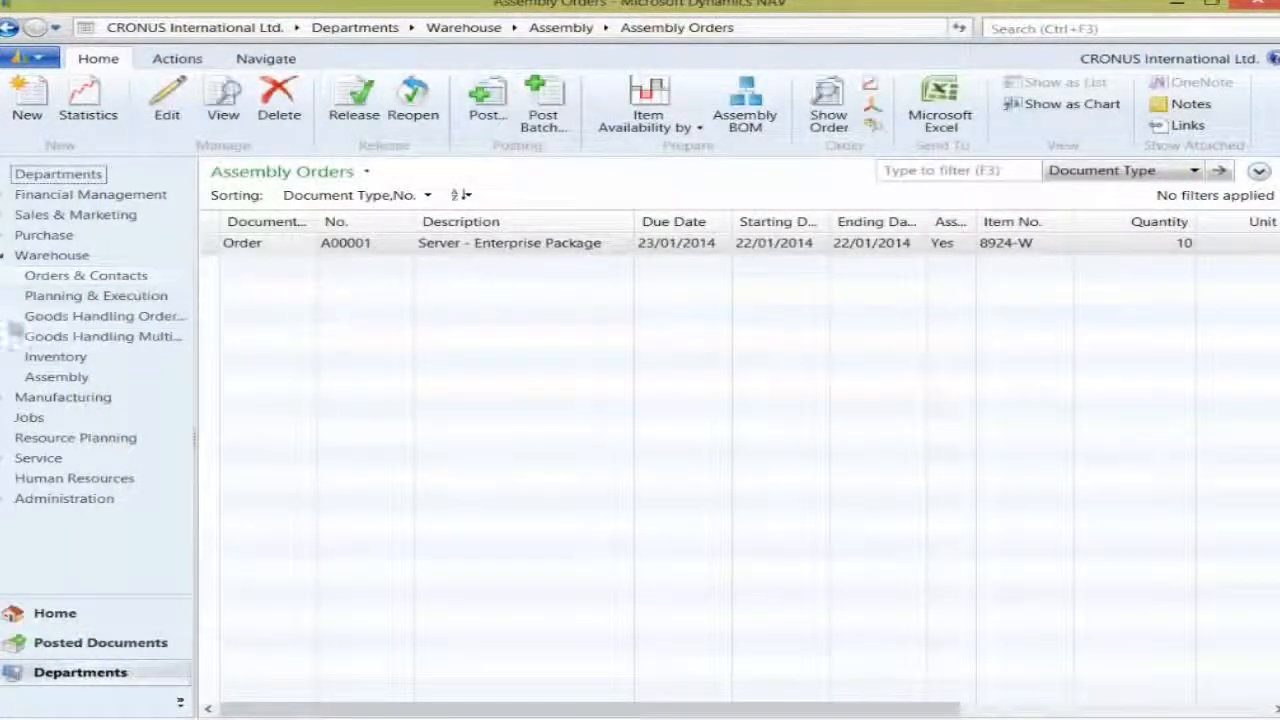
Find item 8920-W in the Assembly item list by filtering on its number and open its item card.
{"action": "left_click", "coordinate": [60, 377]}
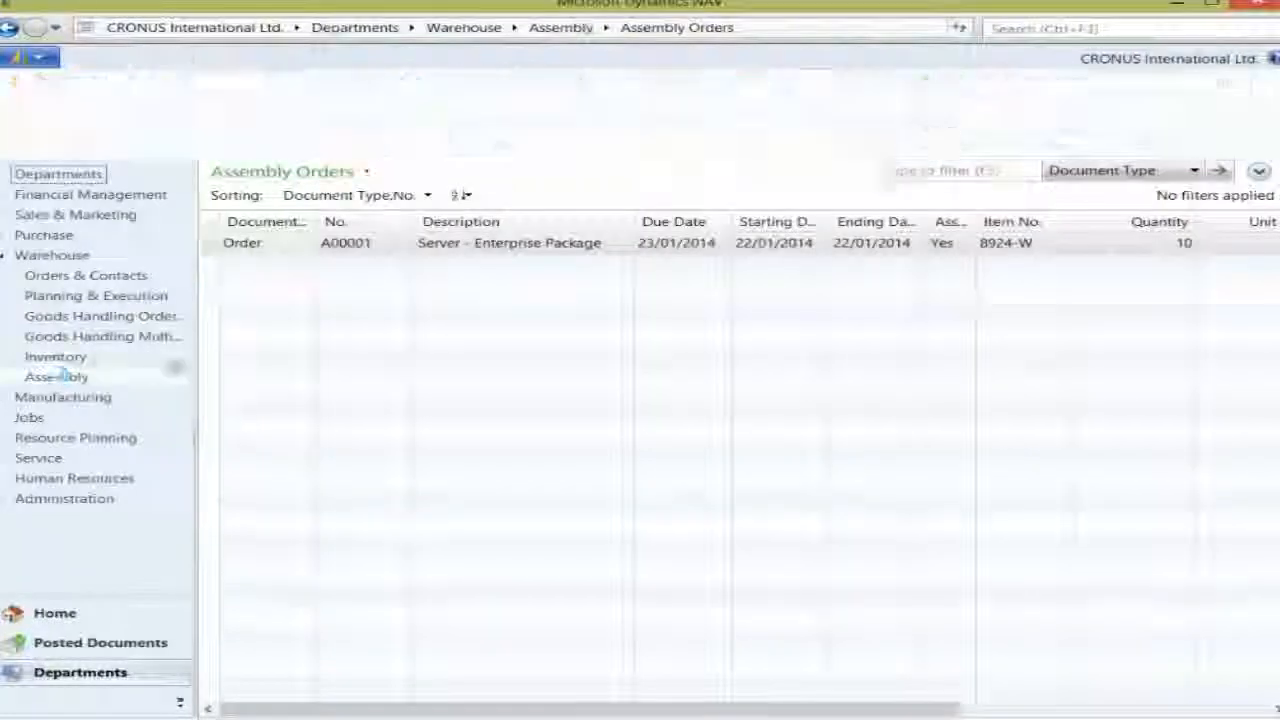
{"action": "left_click", "coordinate": [245, 141]}
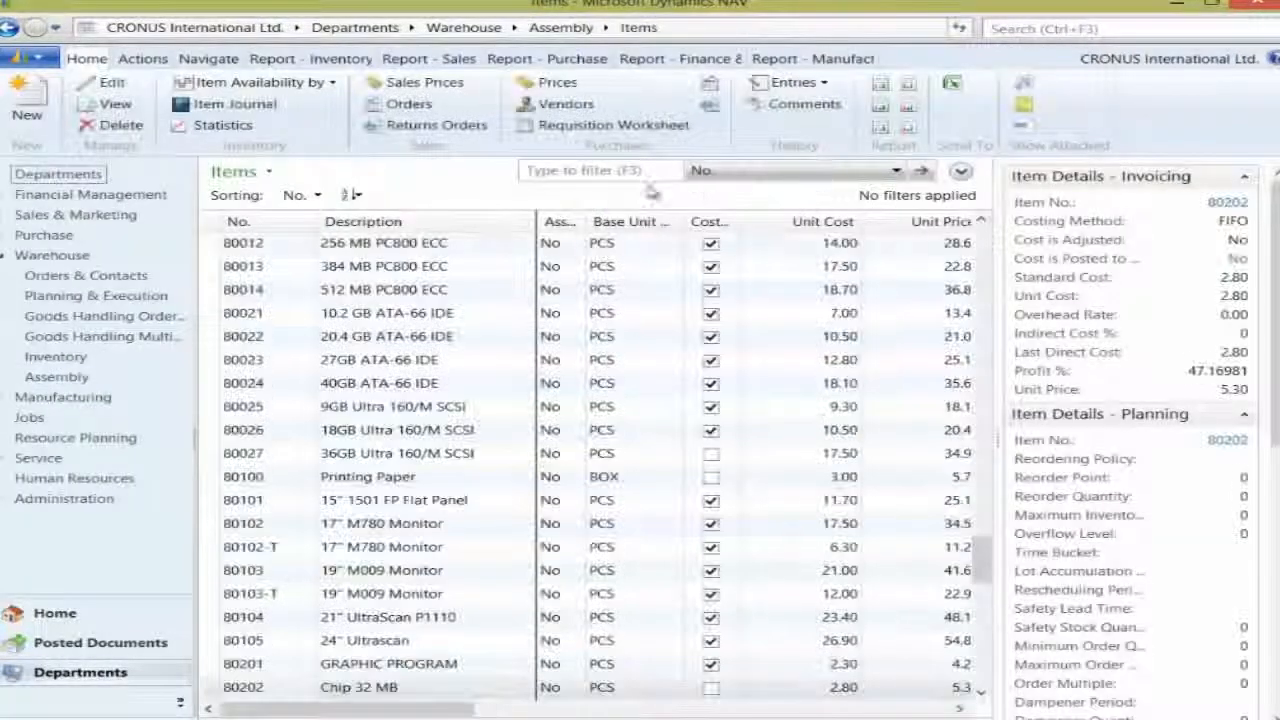
{"action": "left_click", "coordinate": [565, 172]}
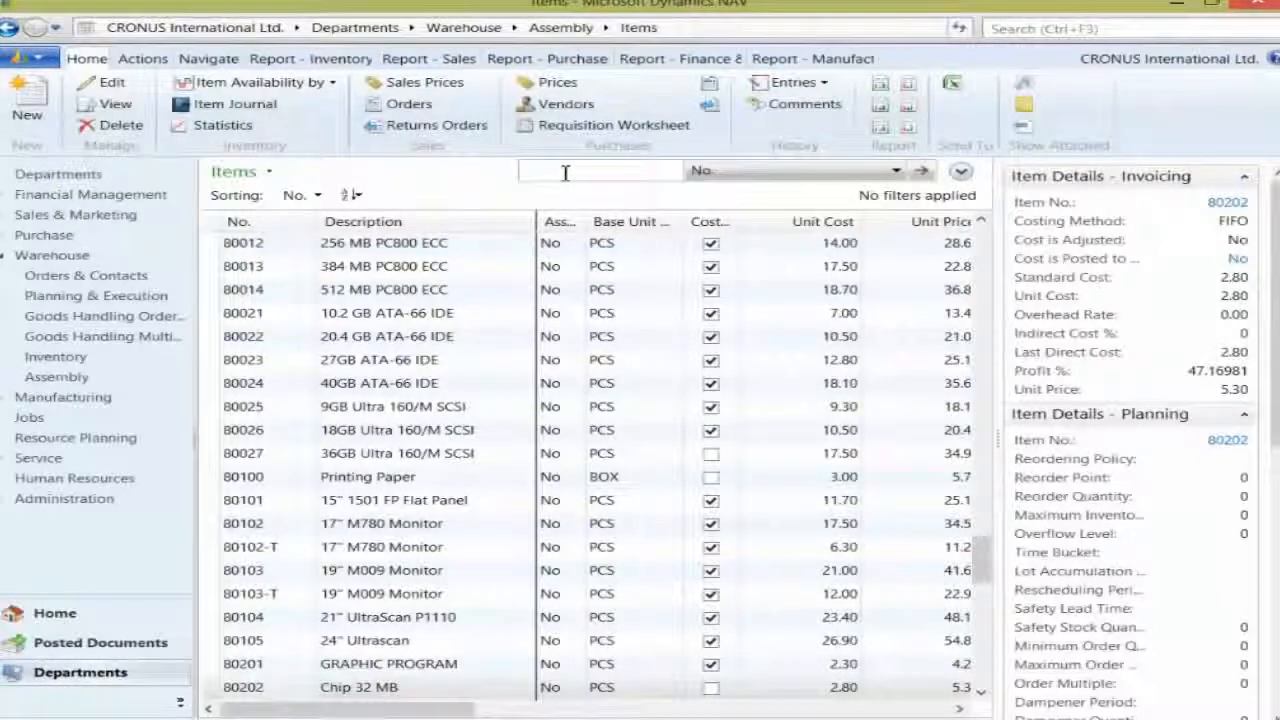
{"action": "type", "text": "8920-W"}
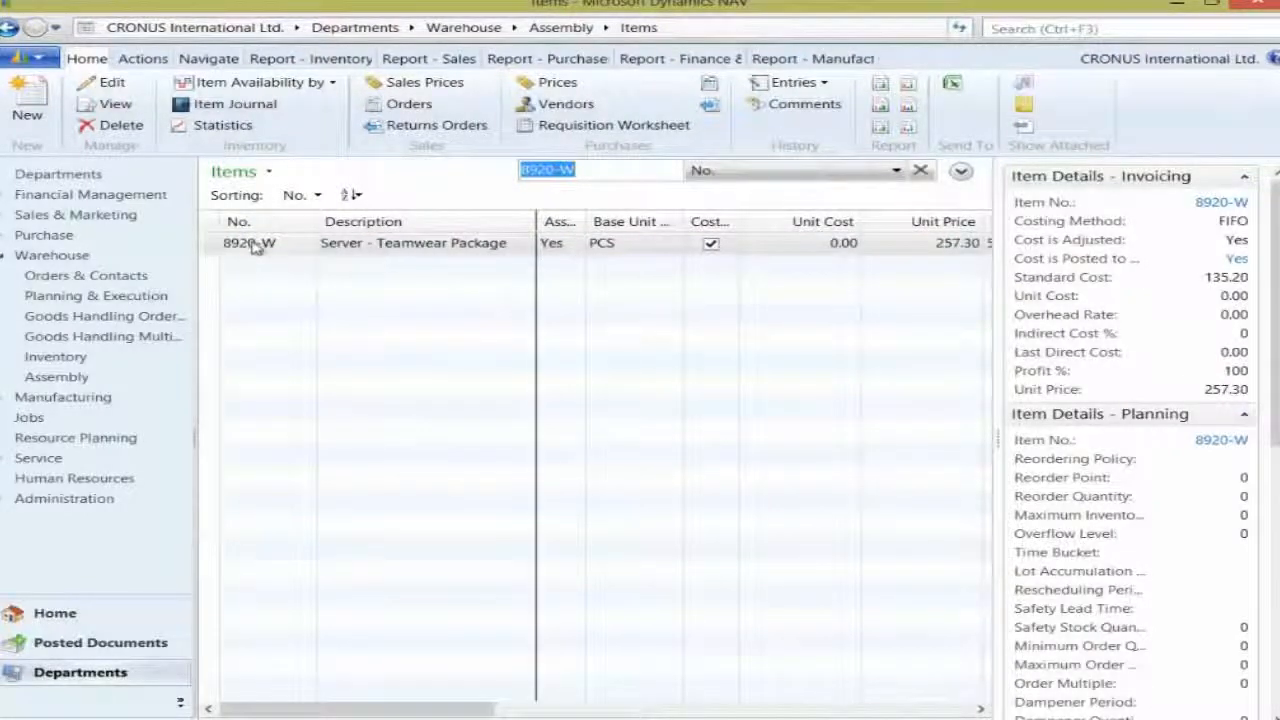
{"action": "double_click", "coordinate": [255, 244]}
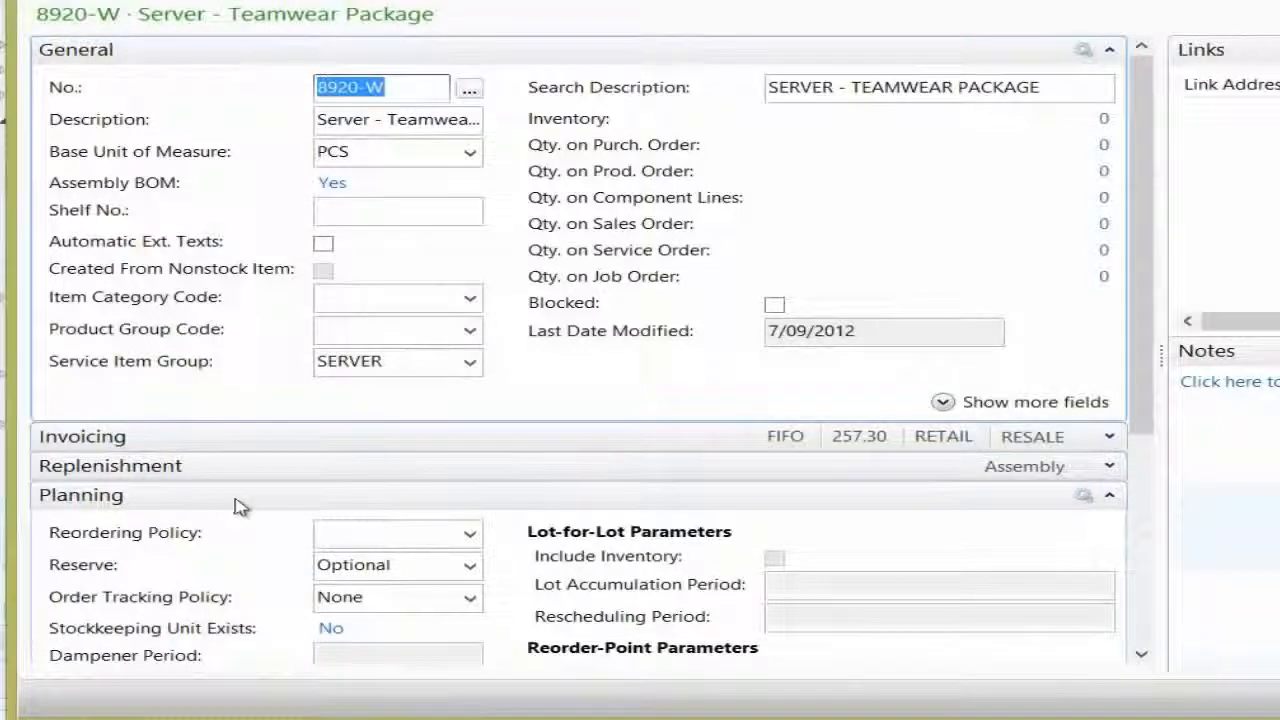
Set the reordering policy of item 8920-W to Lot-for-Lot and collapse its planning settings.
{"action": "left_click", "coordinate": [362, 537]}
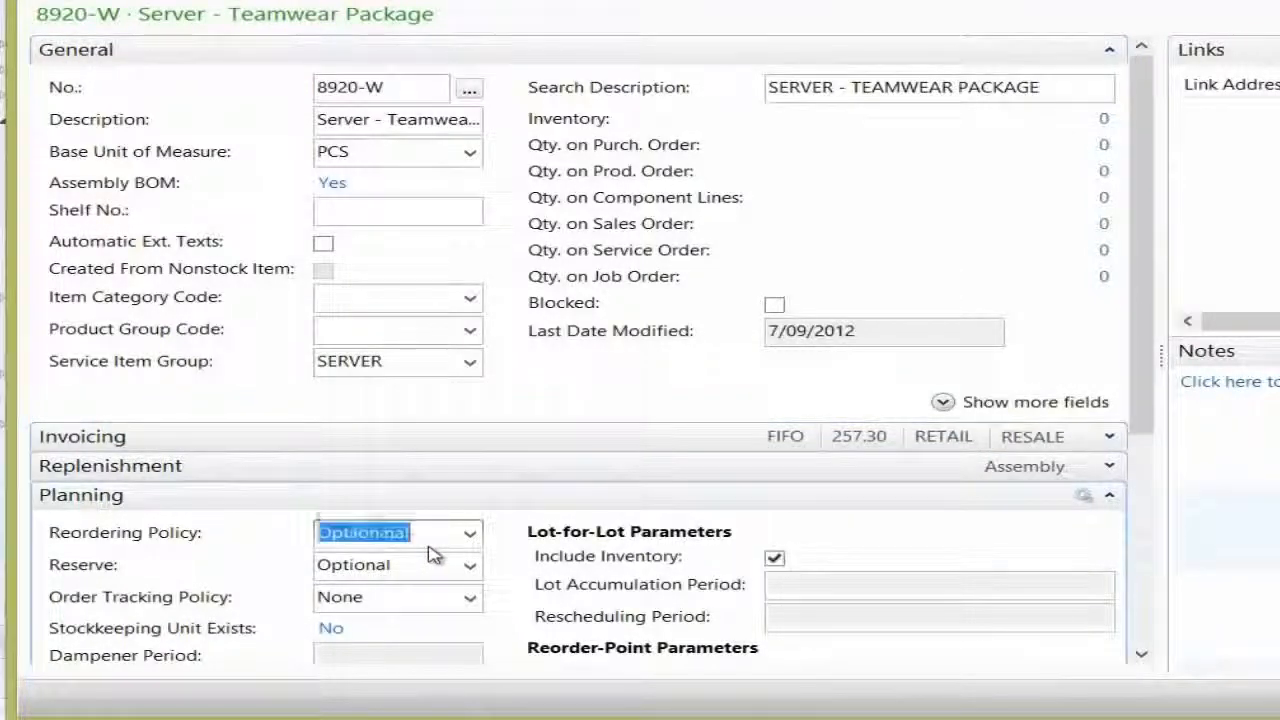
{"action": "key", "text": "Tab"}
{"action": "left_click", "coordinate": [405, 505]}
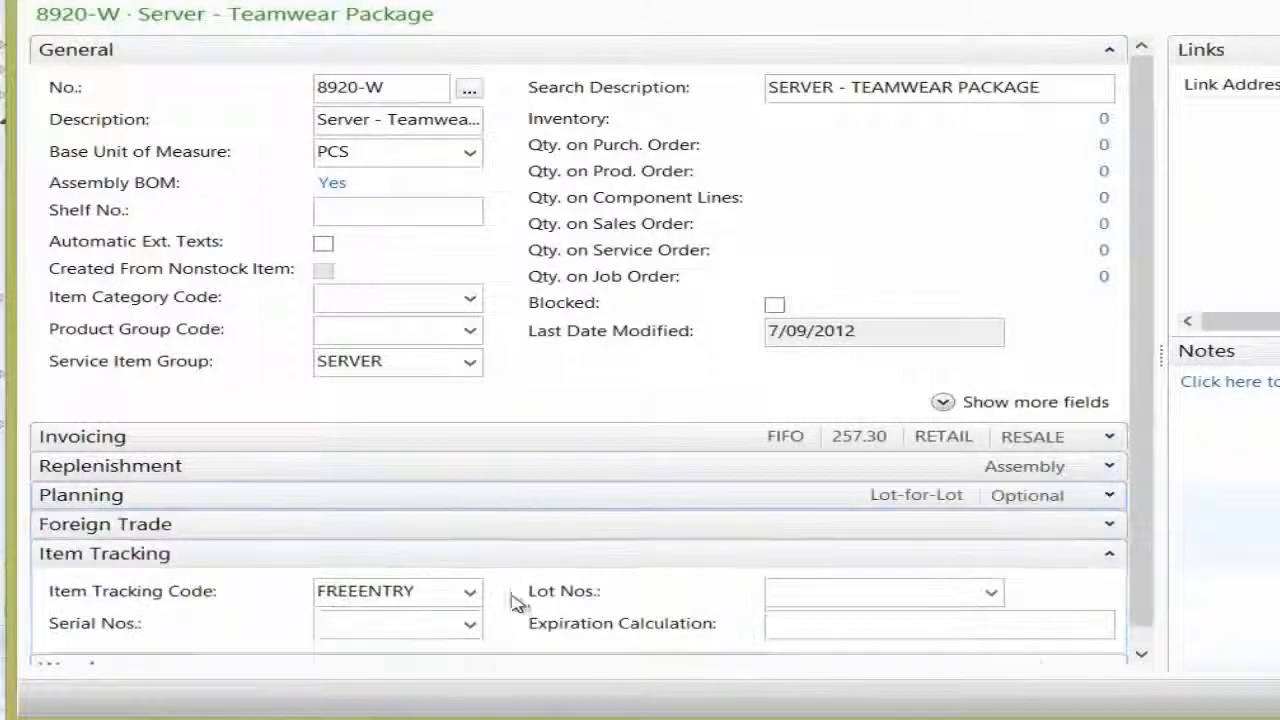
Replace the item tracking code of item 8920-W with LOTALL and close the item card.
{"action": "left_click", "coordinate": [424, 590]}
{"action": "key", "text": "shift+Home"}
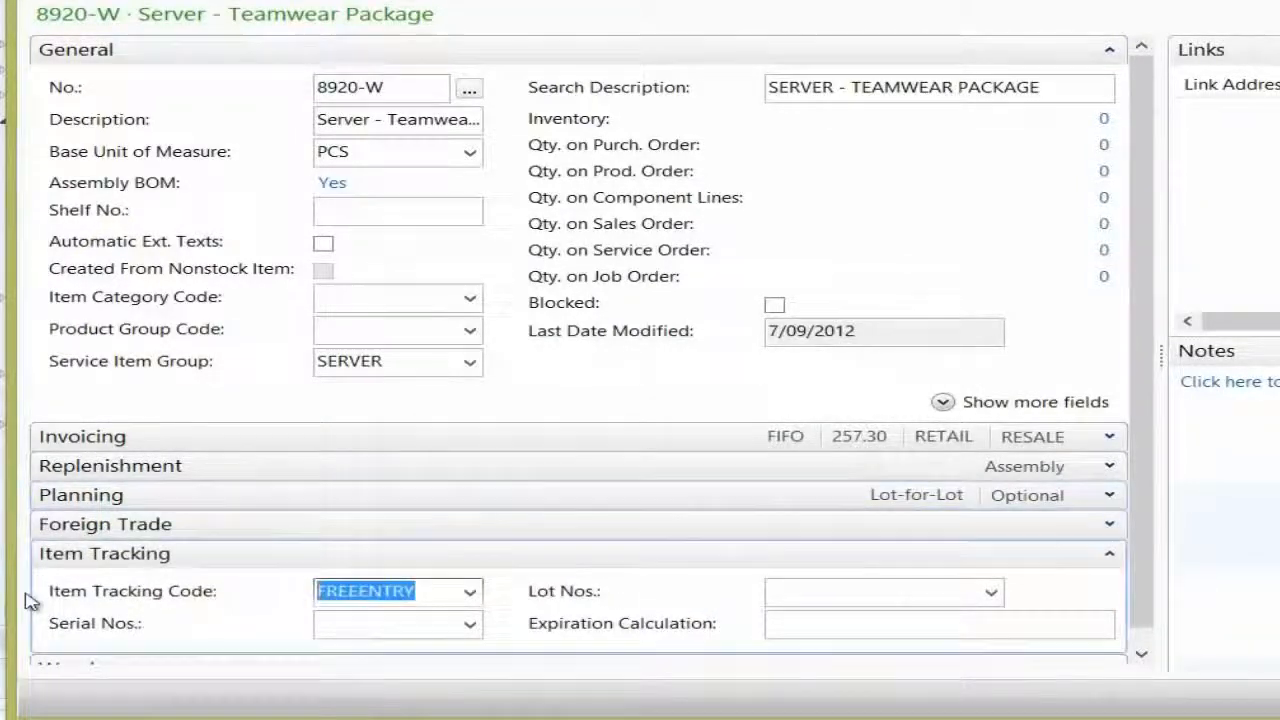
{"action": "type", "text": "lotall"}
{"action": "key", "text": "Tab"}
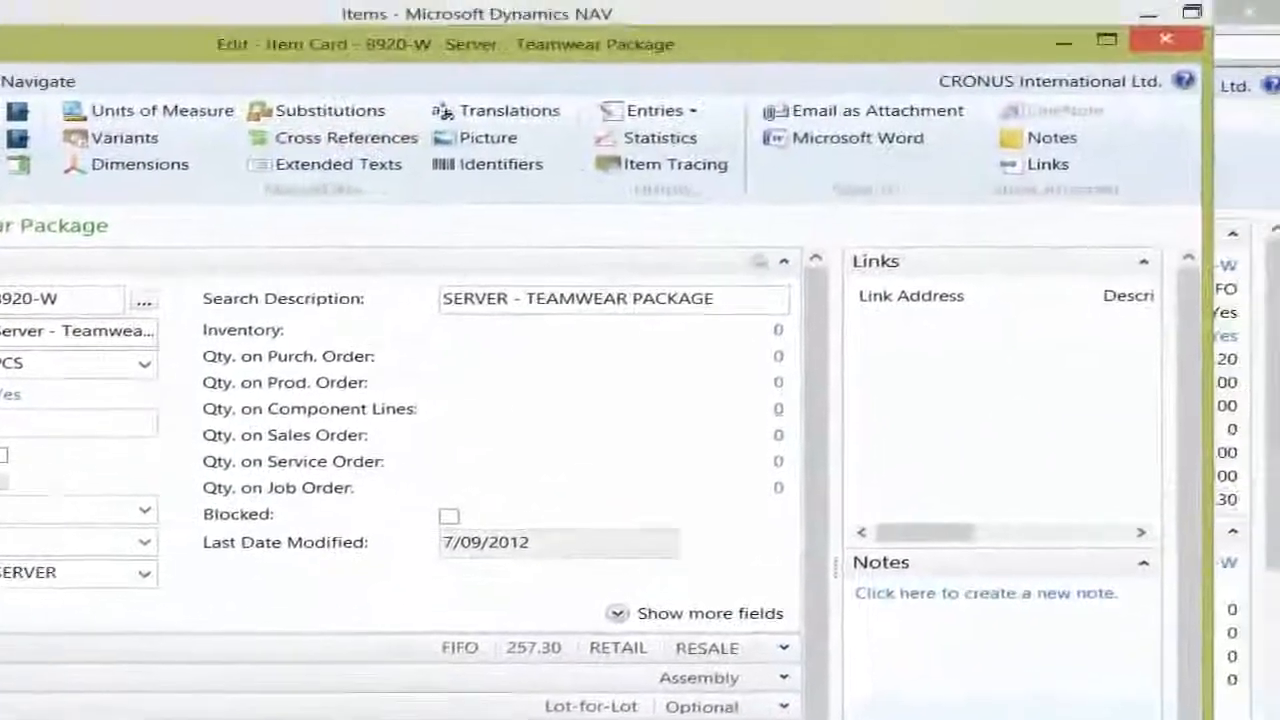
{"action": "left_click", "coordinate": [1165, 40]}
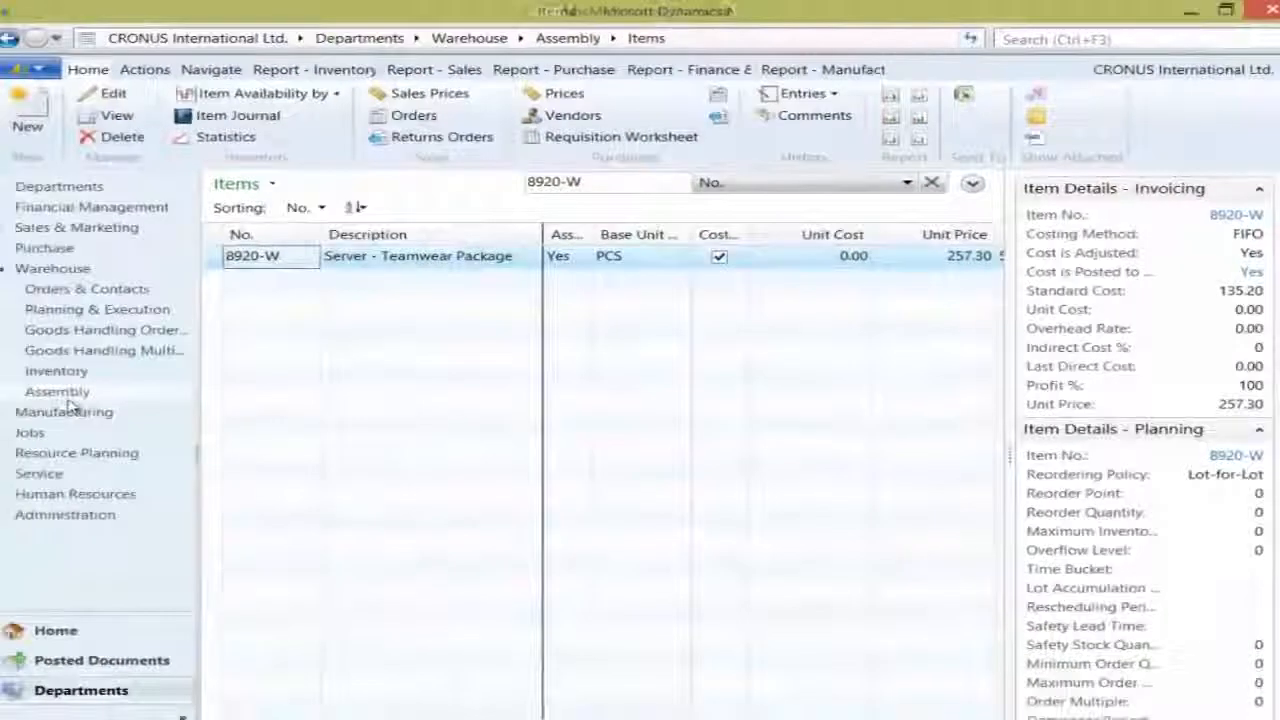
Create a new sales order from the Assembly department's Sales Orders list for the customer The Cannon Group PLC.
{"action": "left_click", "coordinate": [62, 392]}
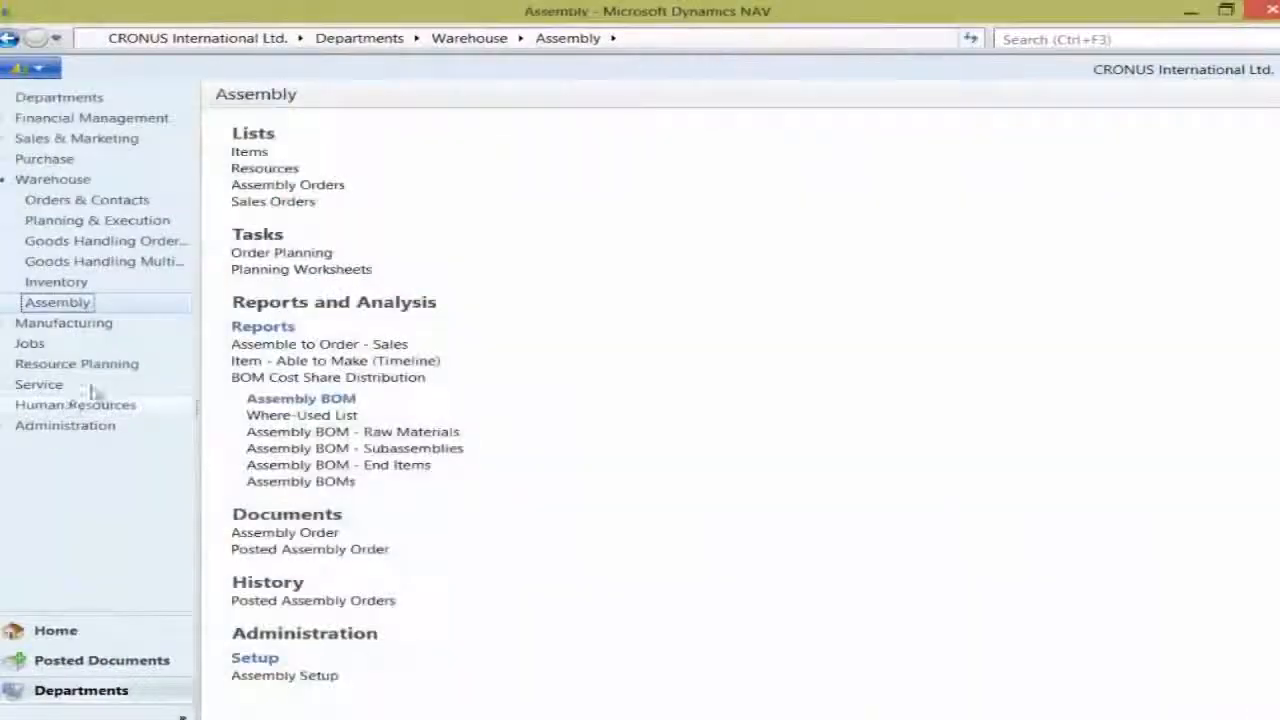
{"action": "left_click", "coordinate": [305, 202]}
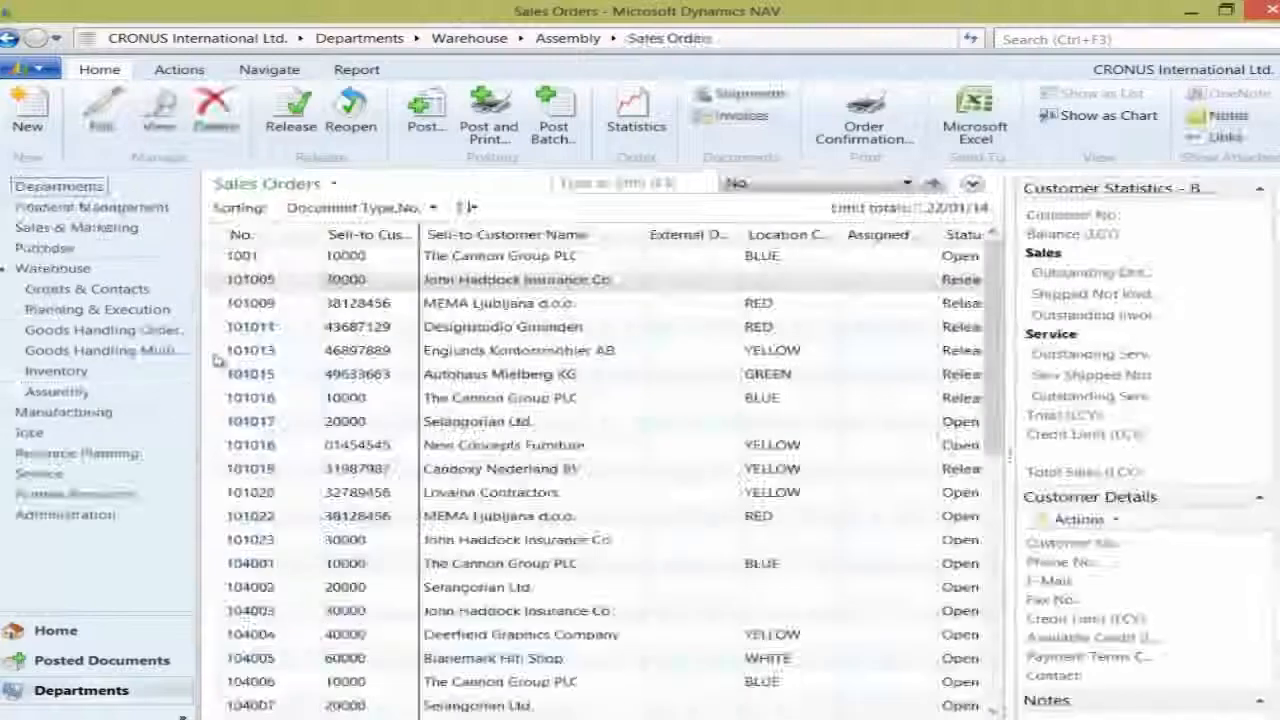
{"action": "left_click", "coordinate": [27, 128]}
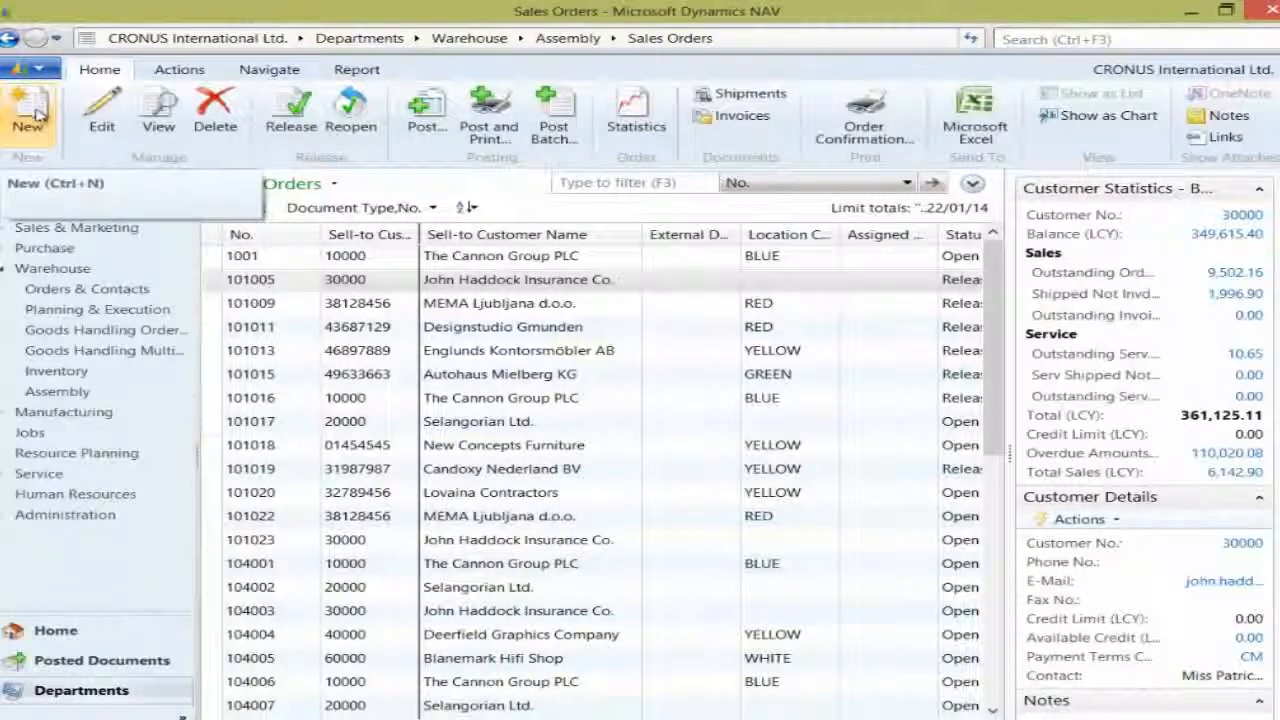
{"action": "left_click", "coordinate": [37, 116]}
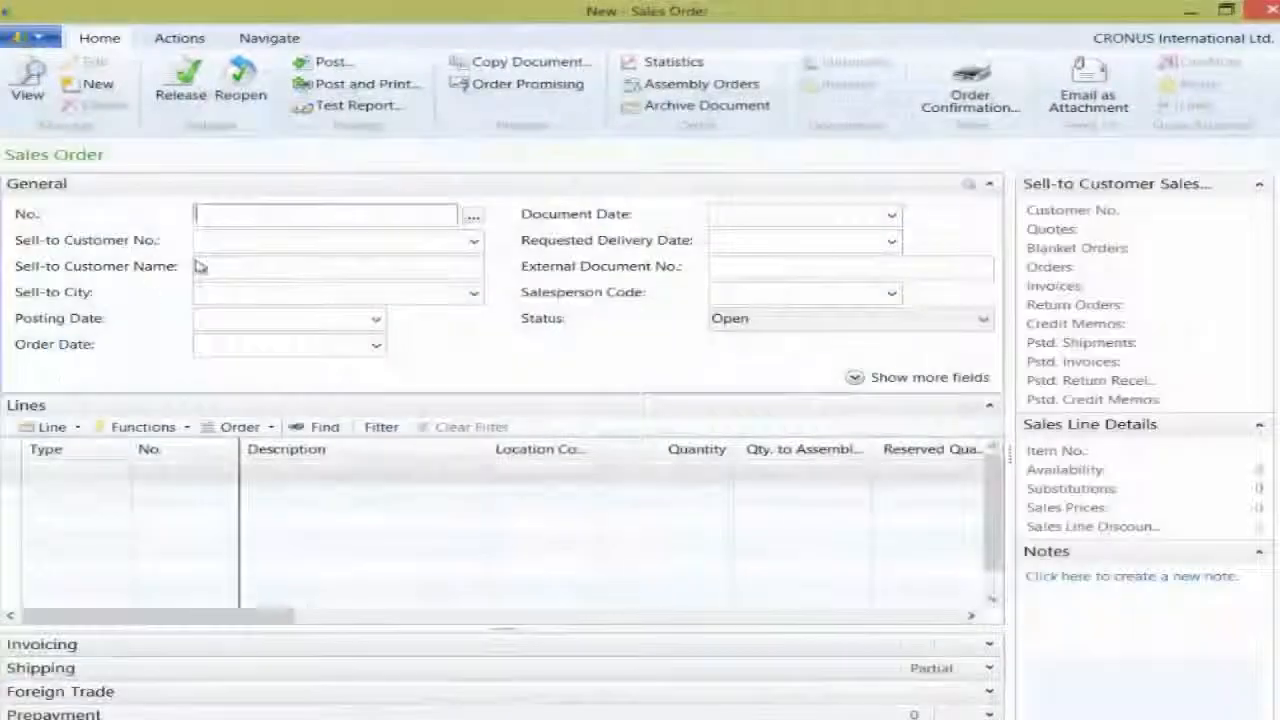
{"action": "left_click", "coordinate": [243, 240]}
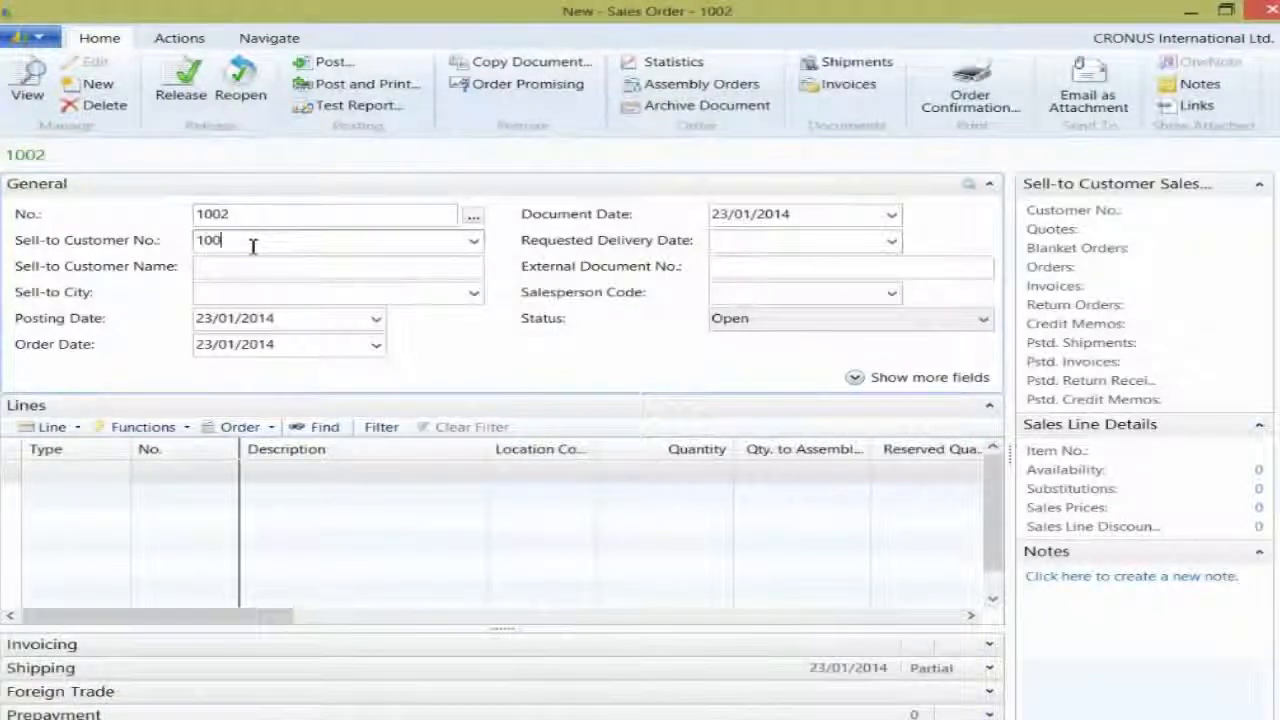
{"action": "key", "text": "Tab"}
Add an item line for 8920-W with a quantity of 10 to the sales order, accepting the insufficient inventory.
{"action": "left_click", "coordinate": [100, 473]}
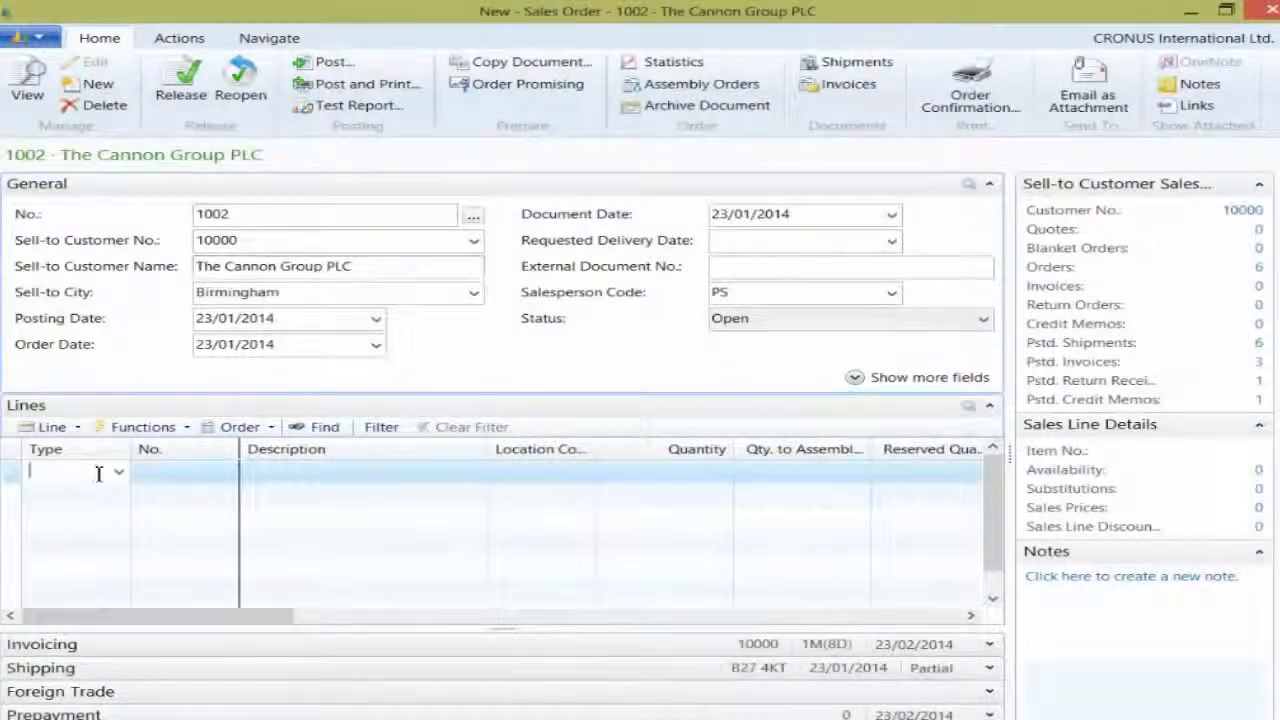
{"action": "key", "text": "Tab"}
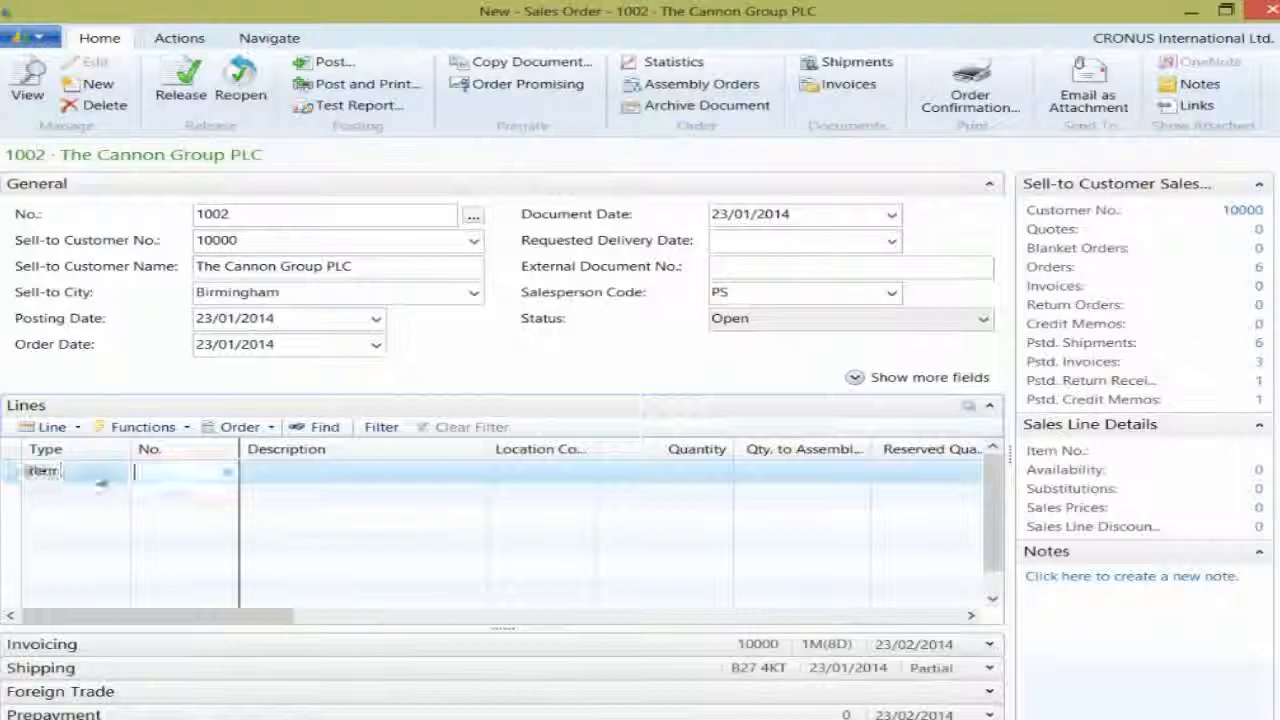
{"action": "type", "text": "8920"}
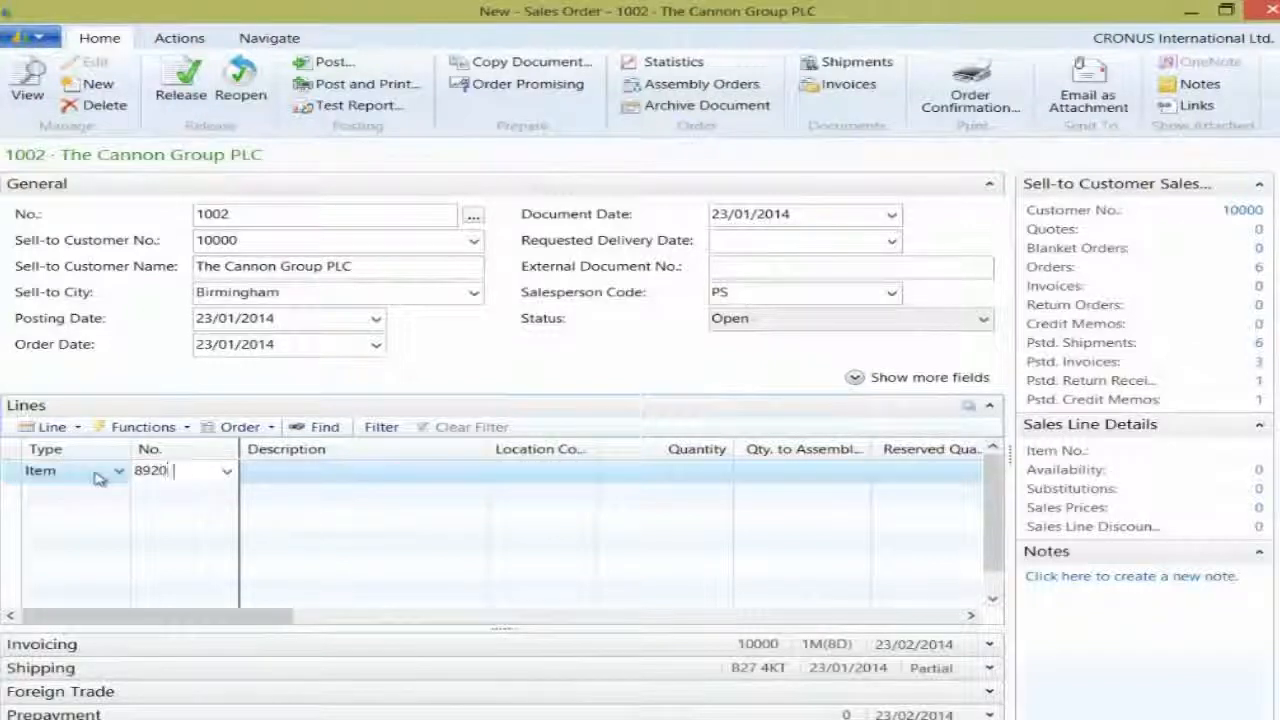
{"action": "type", "text": "-W"}
{"action": "key", "text": "Tab"}
{"action": "key", "text": "Tab"}
{"action": "key", "text": "Tab"}
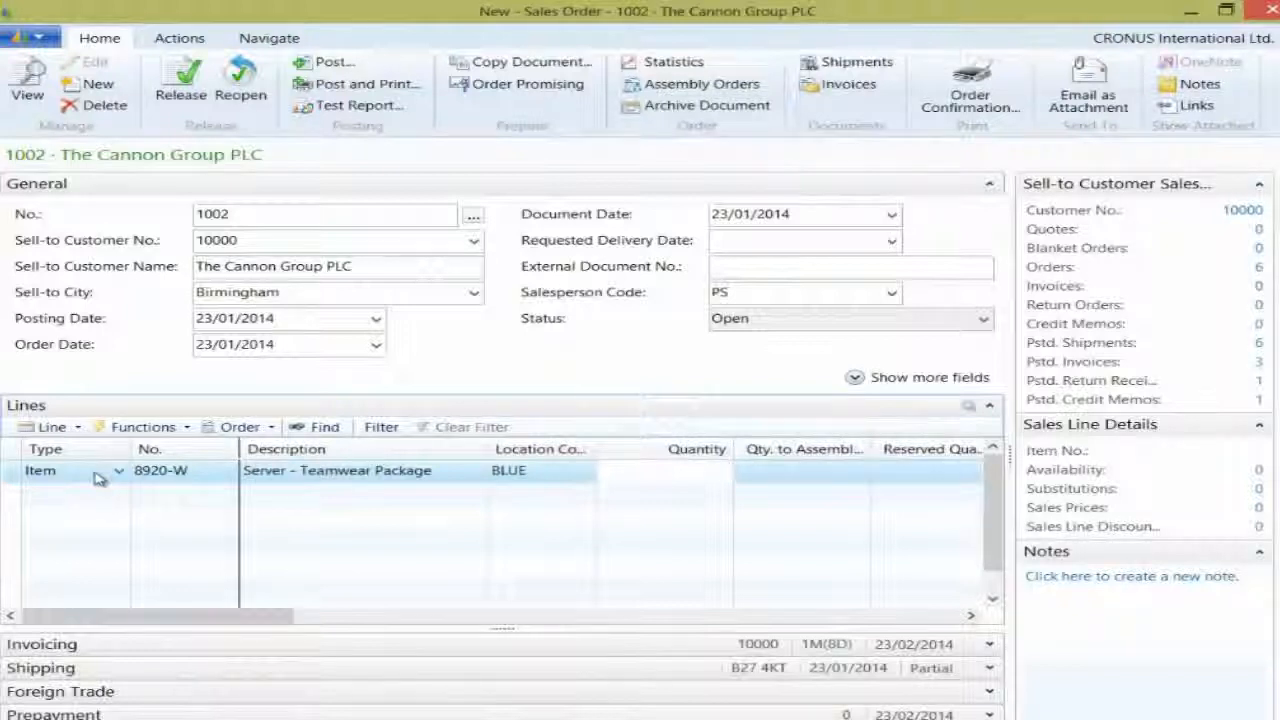
{"action": "type", "text": "10"}
{"action": "key", "text": "Tab"}
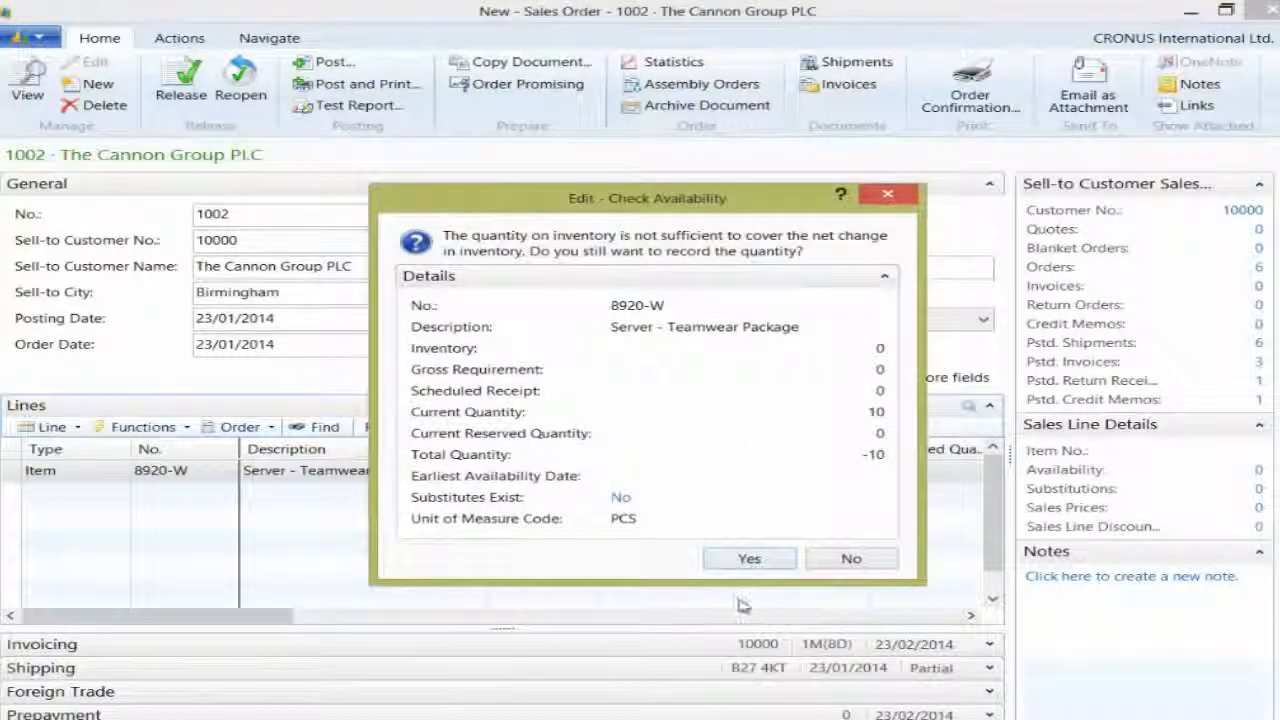
{"action": "left_click", "coordinate": [750, 560]}
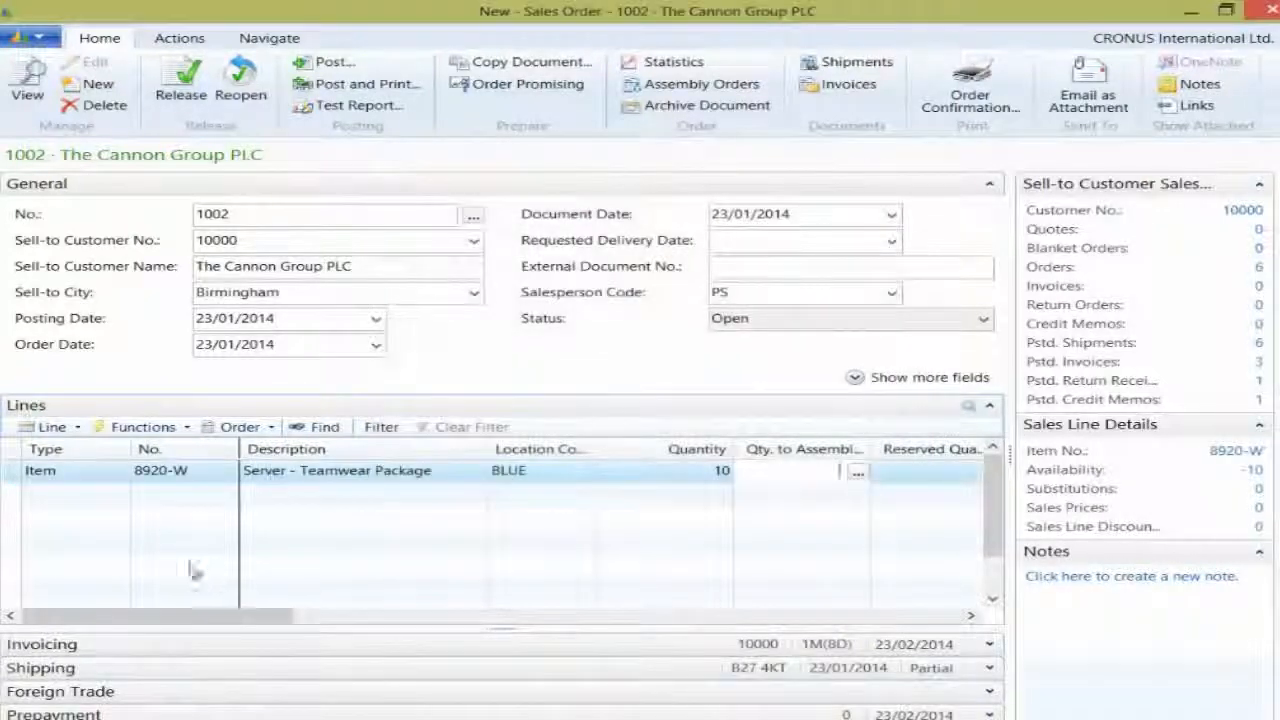
Assign lot number IT1 with a quantity of 10 in the sales line's item tracking and close it despite availability warnings.
{"action": "left_click", "coordinate": [45, 427]}
{"action": "left_click", "coordinate": [134, 486]}
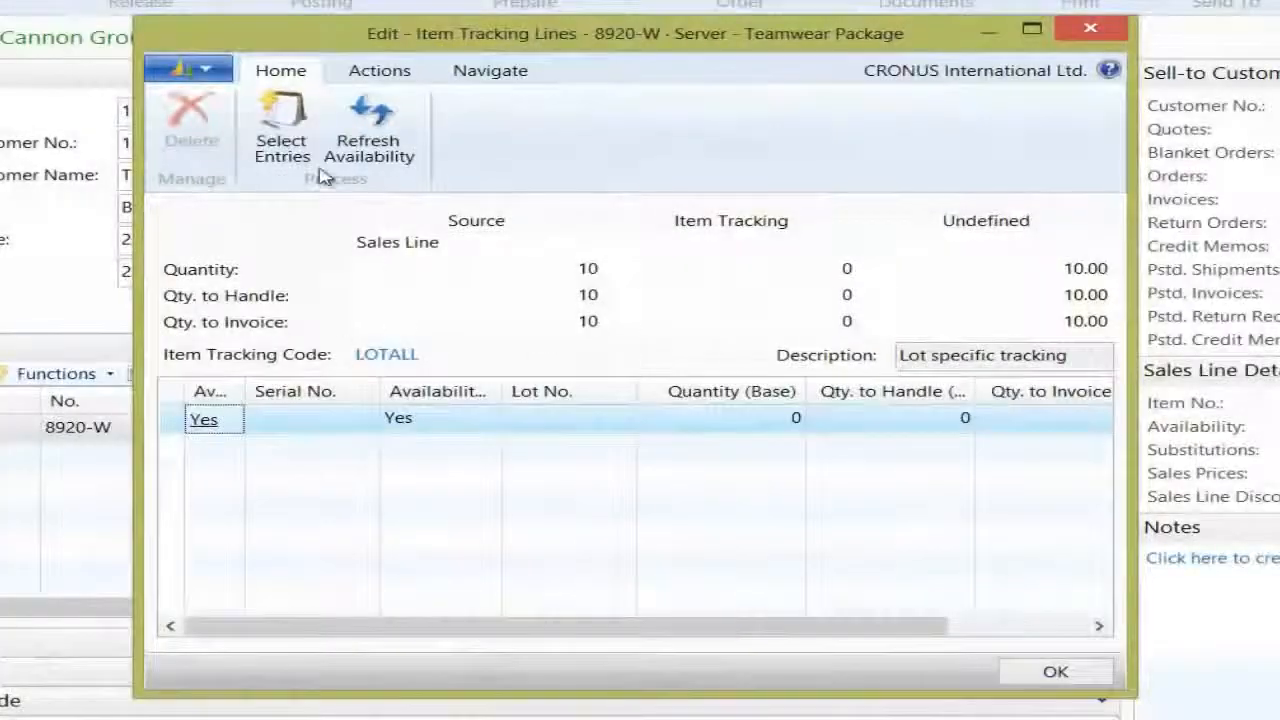
{"action": "left_click", "coordinate": [545, 420]}
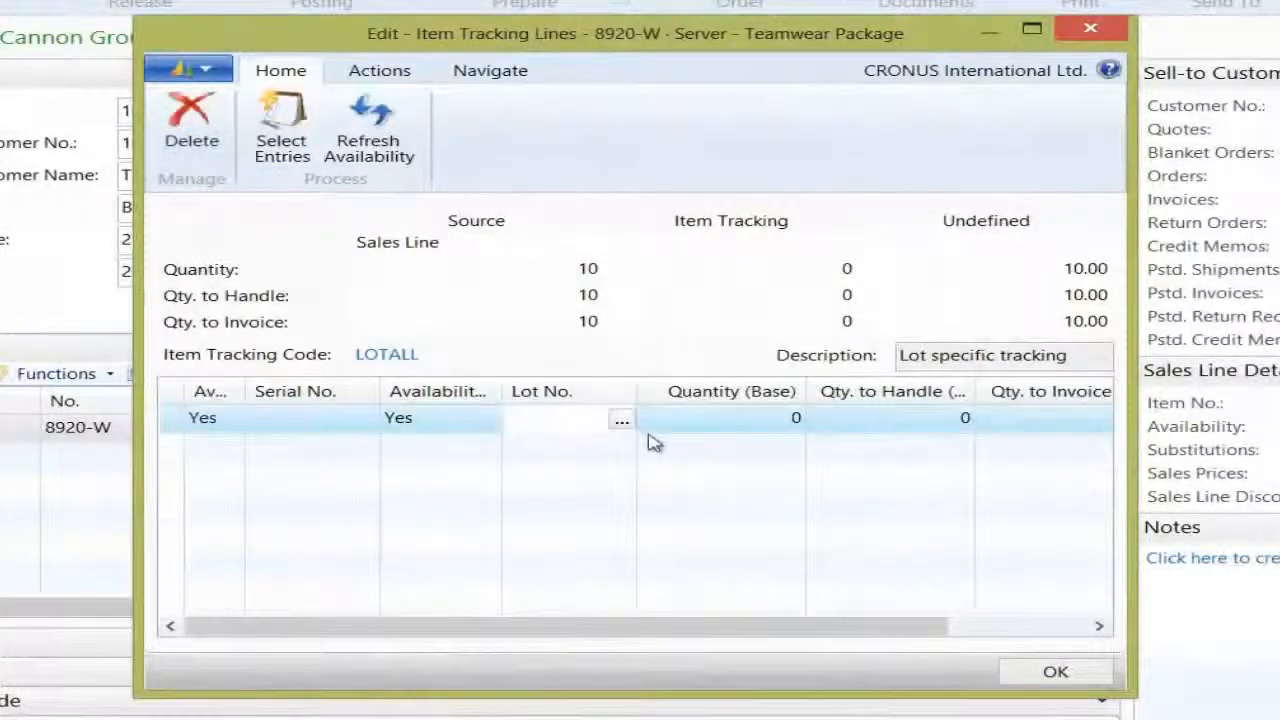
{"action": "type", "text": "IT1"}
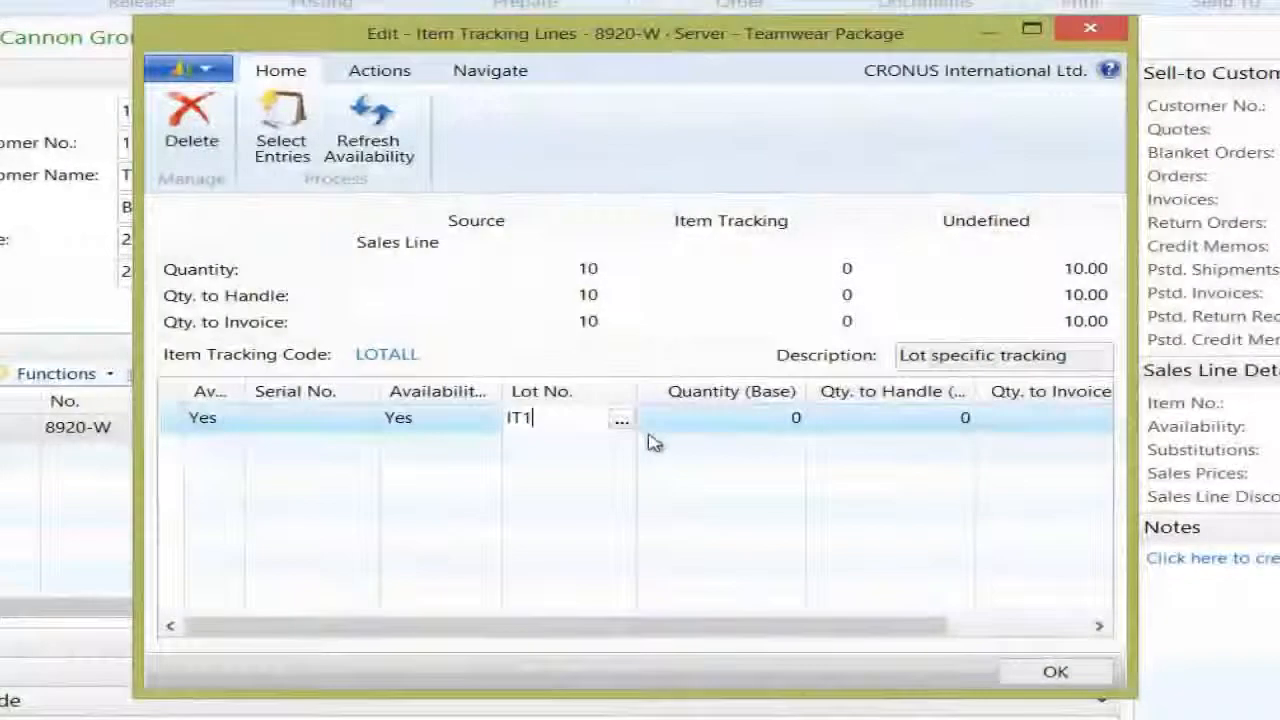
{"action": "key", "text": "Tab"}
{"action": "type", "text": "10"}
{"action": "key", "text": "Tab"}
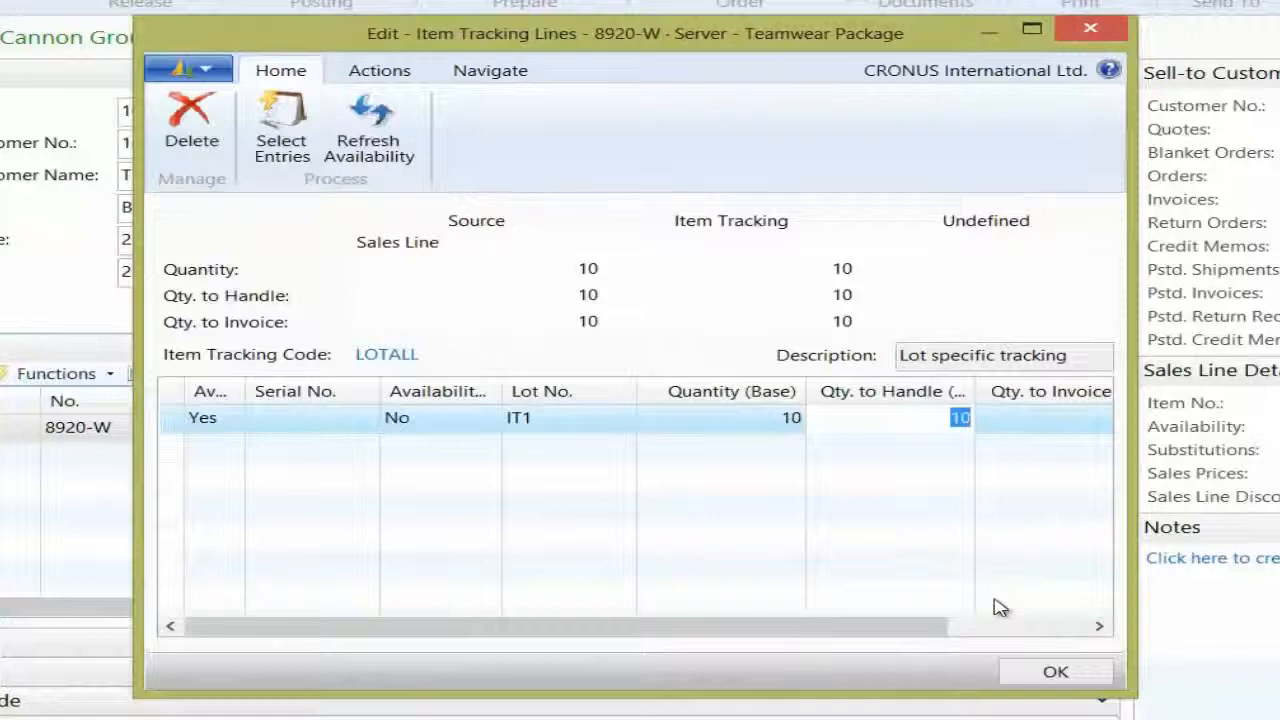
{"action": "left_click", "coordinate": [1058, 673]}
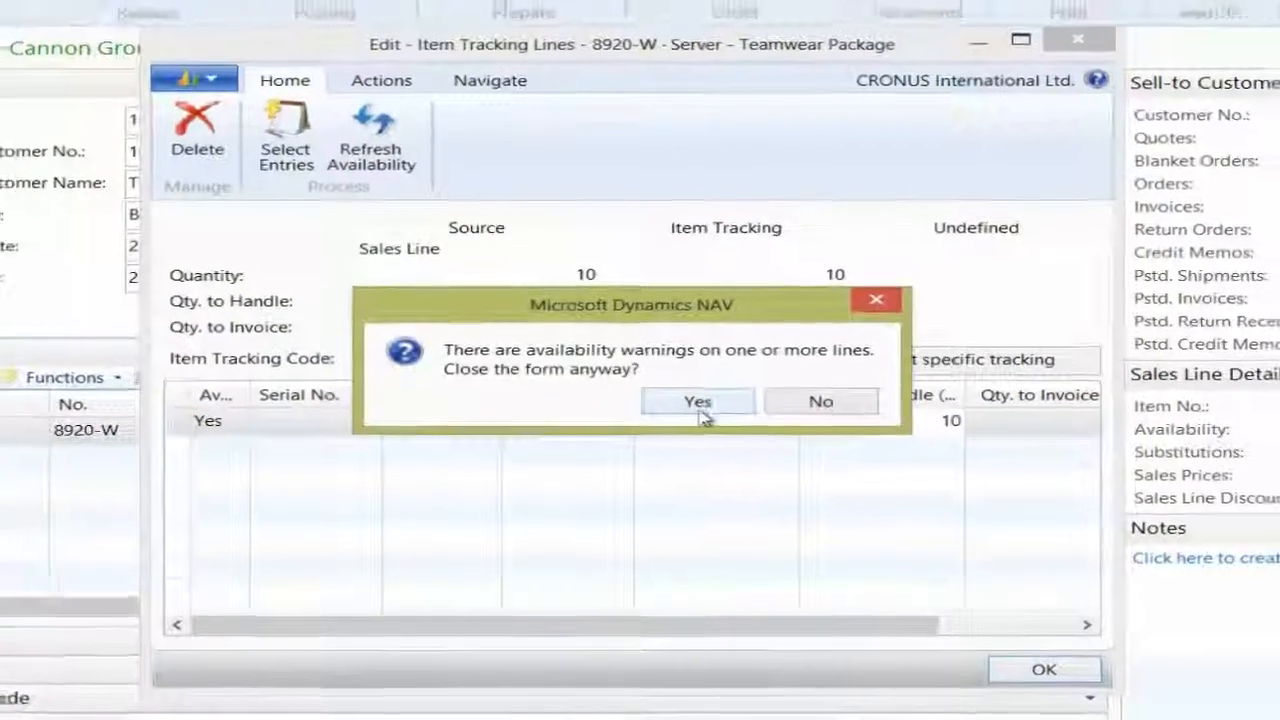
{"action": "left_click", "coordinate": [698, 404]}
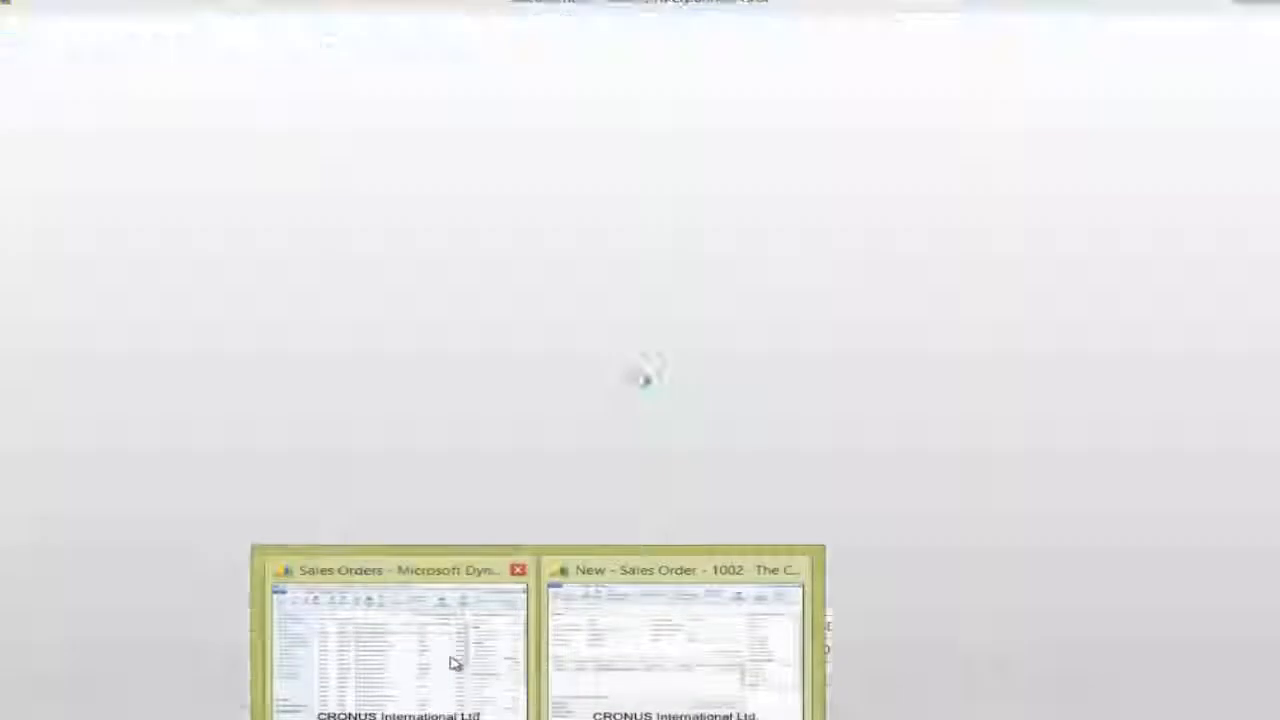
Return to the main window and open the Planning Worksheet from the Assembly department.
{"action": "left_click", "coordinate": [451, 660]}
{"action": "left_click", "coordinate": [62, 380]}
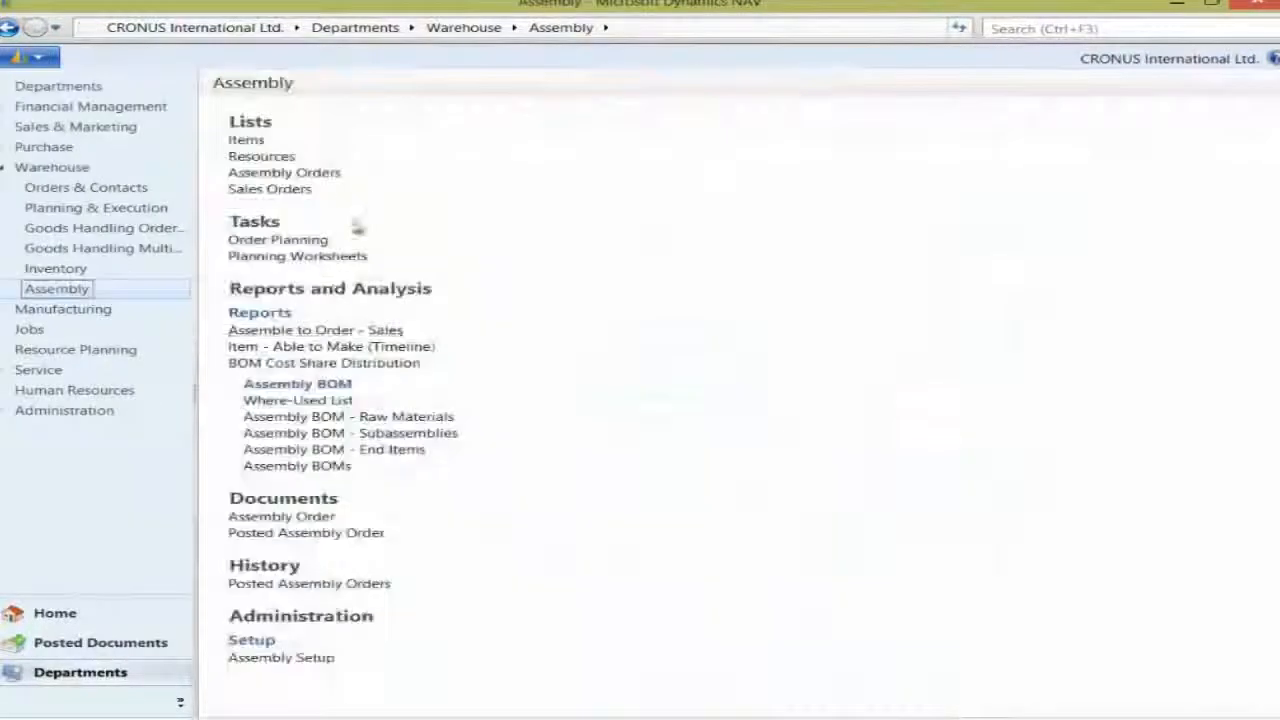
{"action": "left_click", "coordinate": [316, 257]}
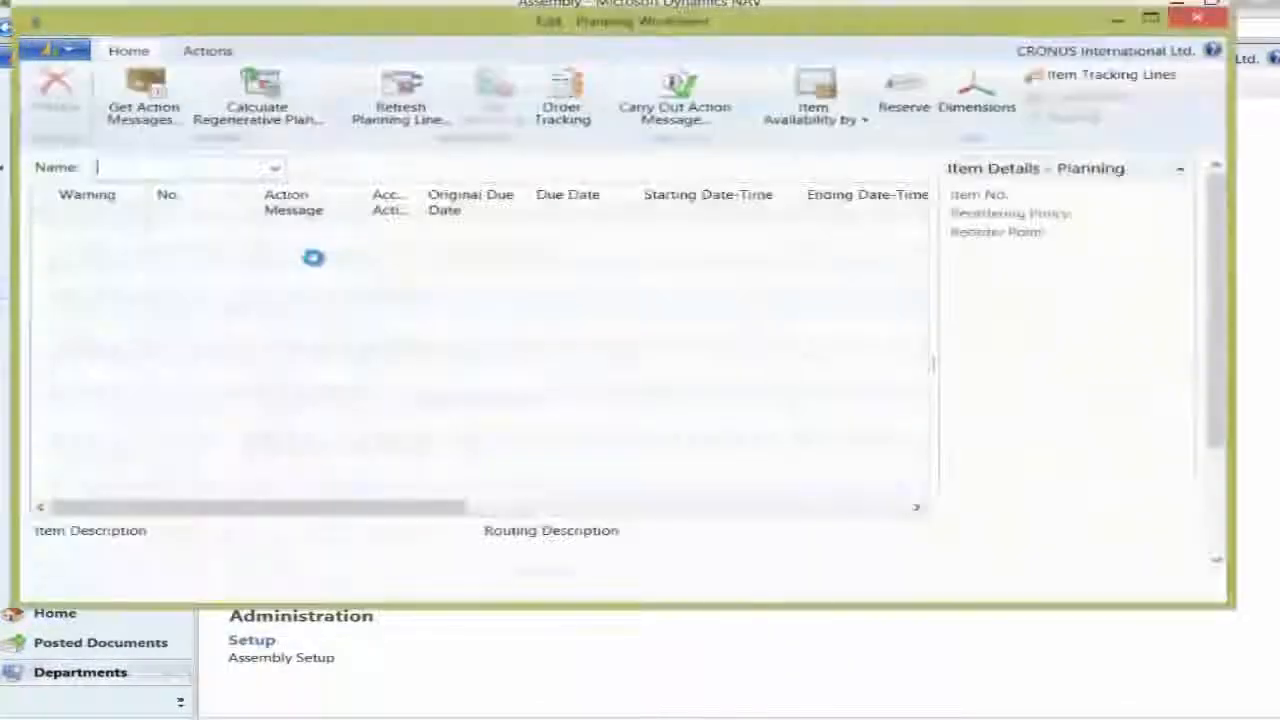
Calculate a regenerative plan for item 8920-W at location BLUE from 1/01/2014 to 31/12/2014.
{"action": "left_click", "coordinate": [257, 115]}
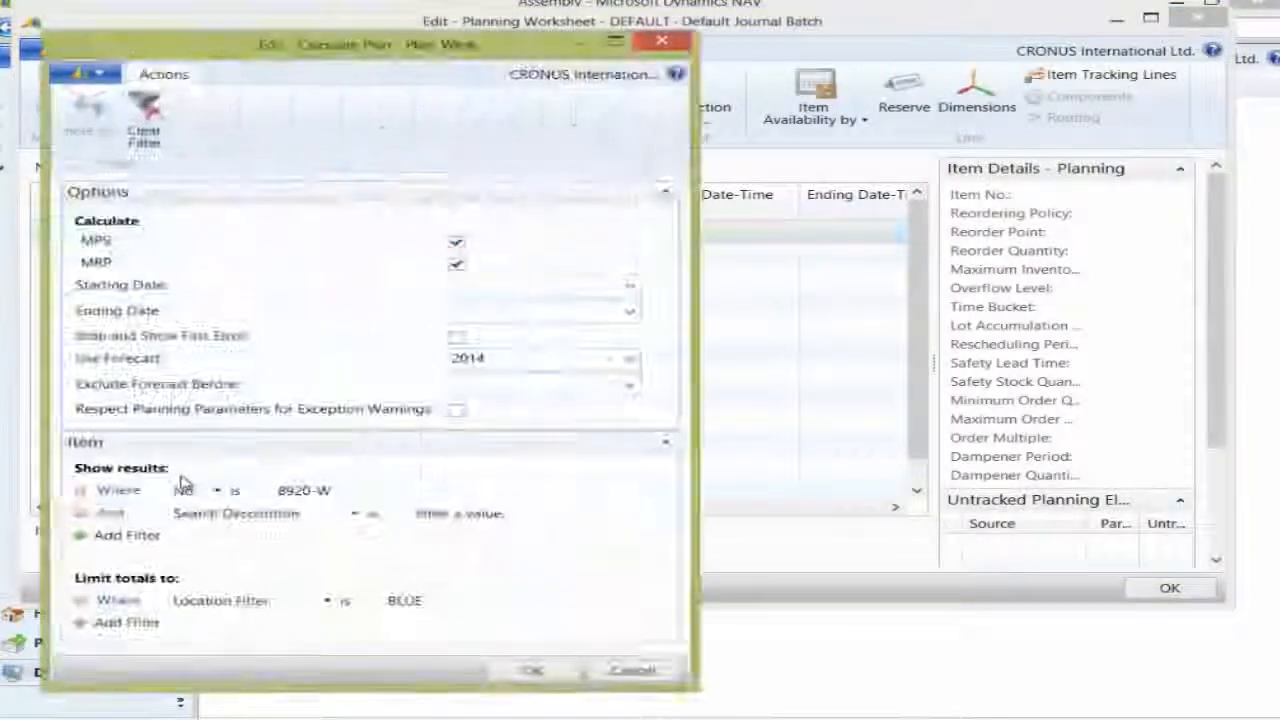
{"action": "left_click", "coordinate": [490, 285]}
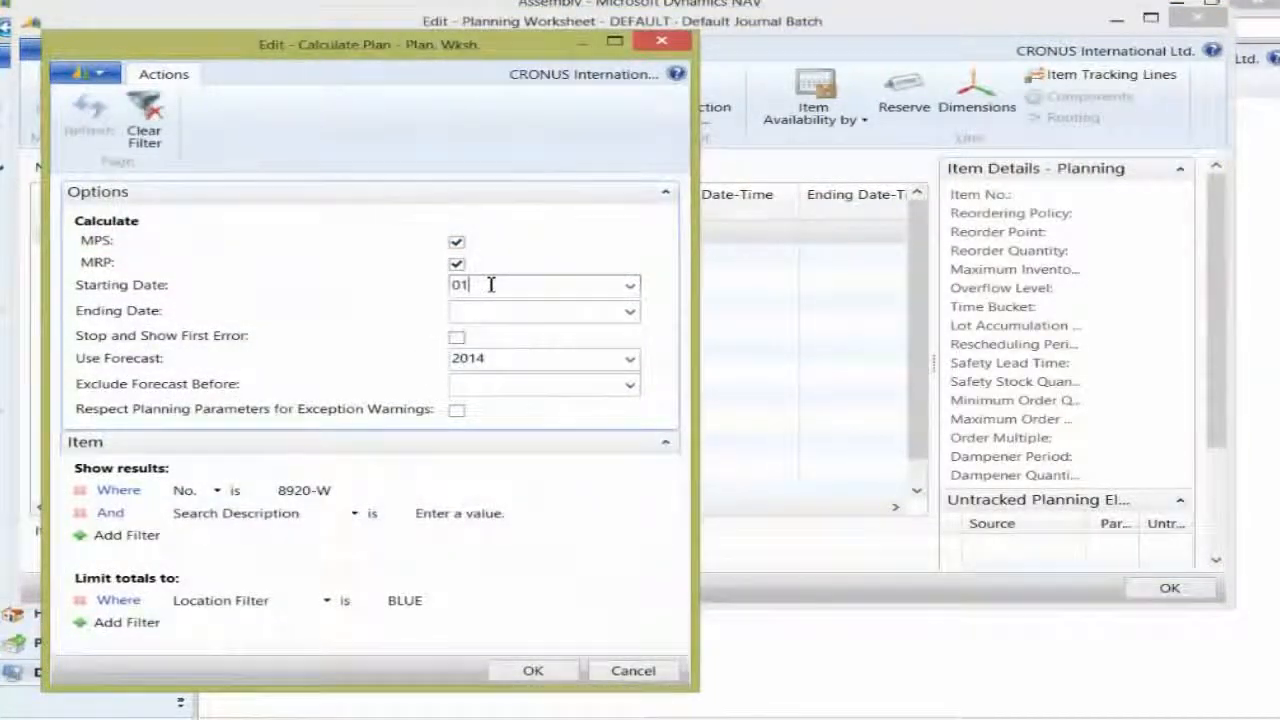
{"action": "key", "text": "Tab"}
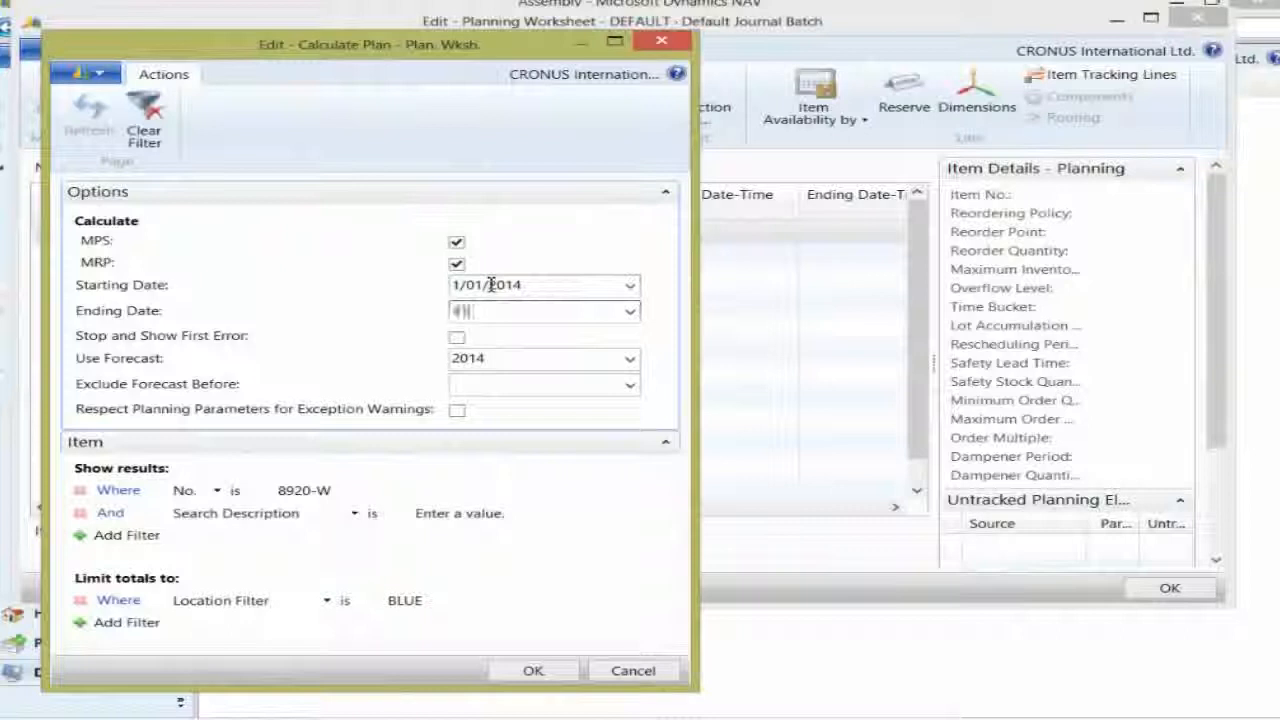
{"action": "type", "text": "3112"}
{"action": "key", "text": "Tab"}
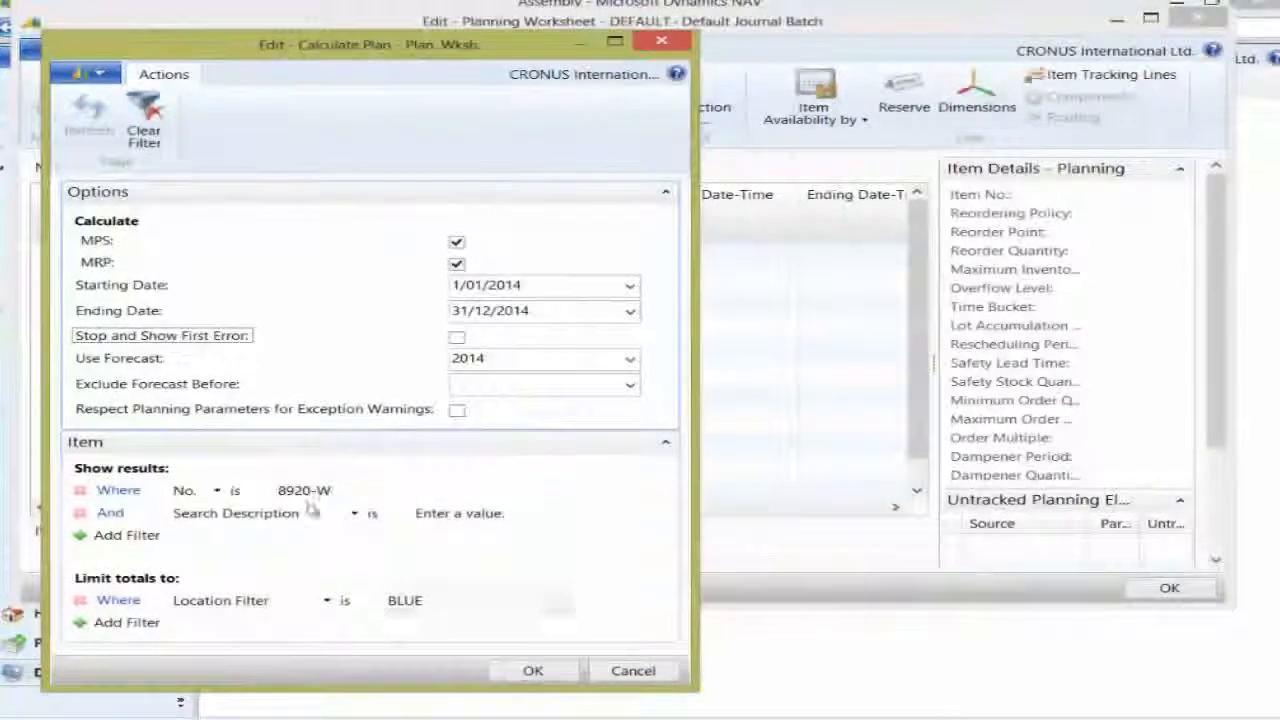
{"action": "left_click", "coordinate": [533, 671]}
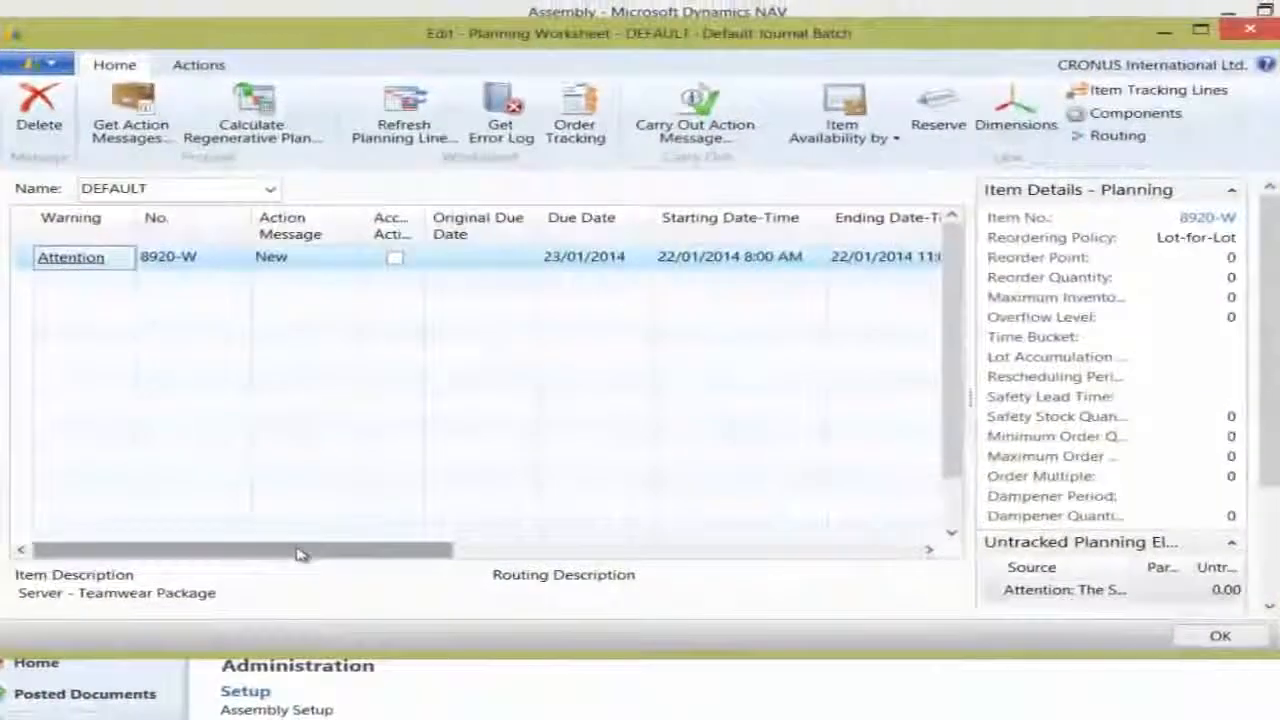
Review the planning line's dates, quantity and reference order type for item 8920-W, and open its item tracking lines.
{"action": "left_click_drag", "start_coordinate": [300, 508], "coordinate": [366, 514]}
{"action": "left_click_drag", "start_coordinate": [366, 558], "coordinate": [322, 558]}
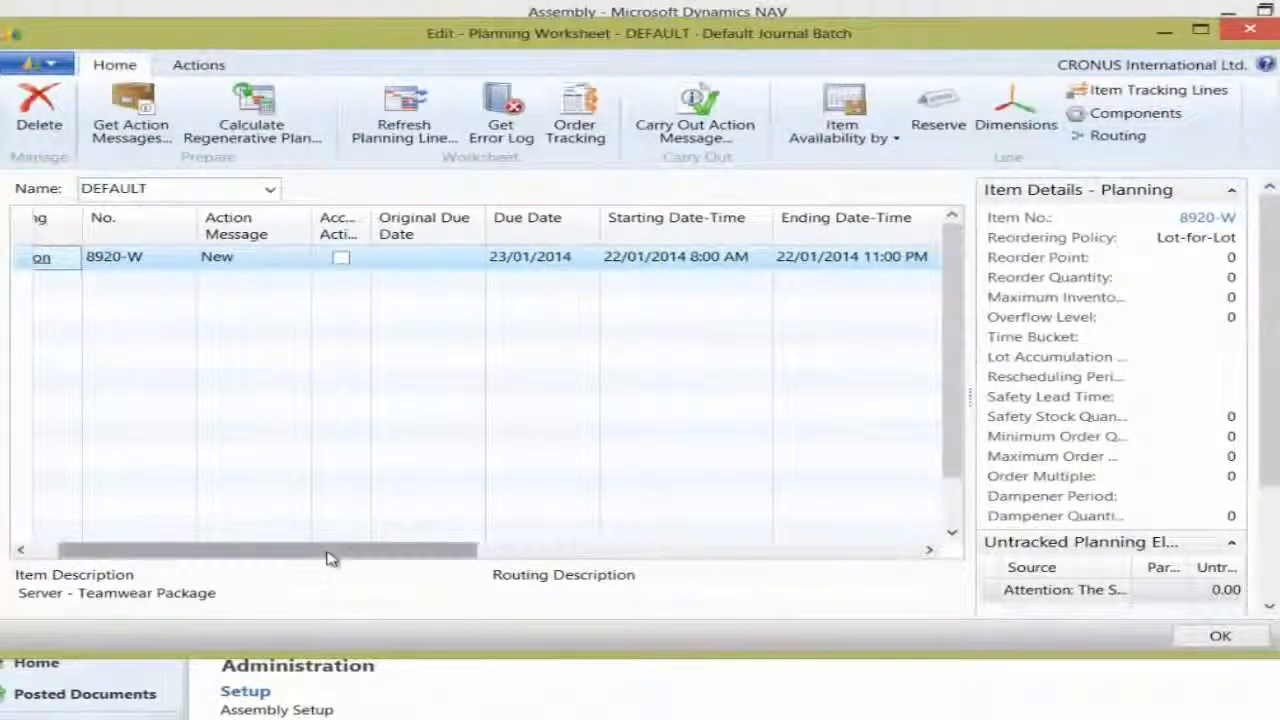
{"action": "left_click_drag", "start_coordinate": [329, 557], "coordinate": [802, 566]}
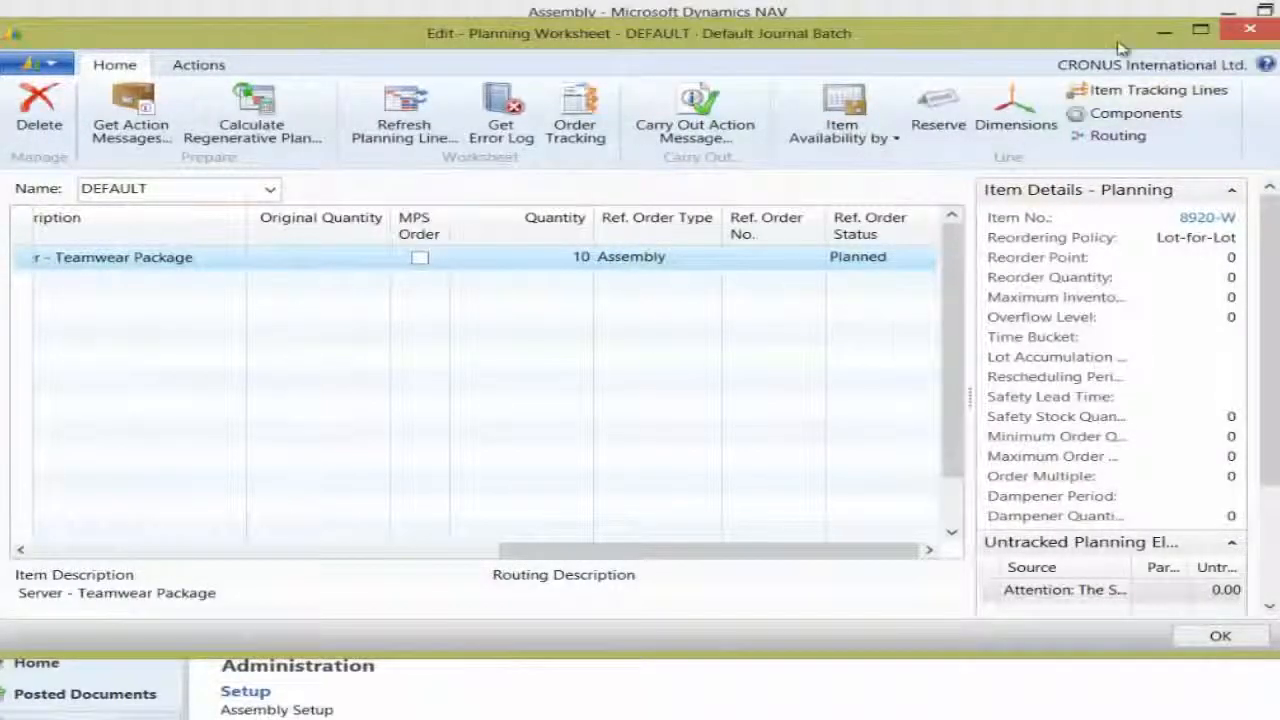
{"action": "left_click", "coordinate": [1195, 90]}
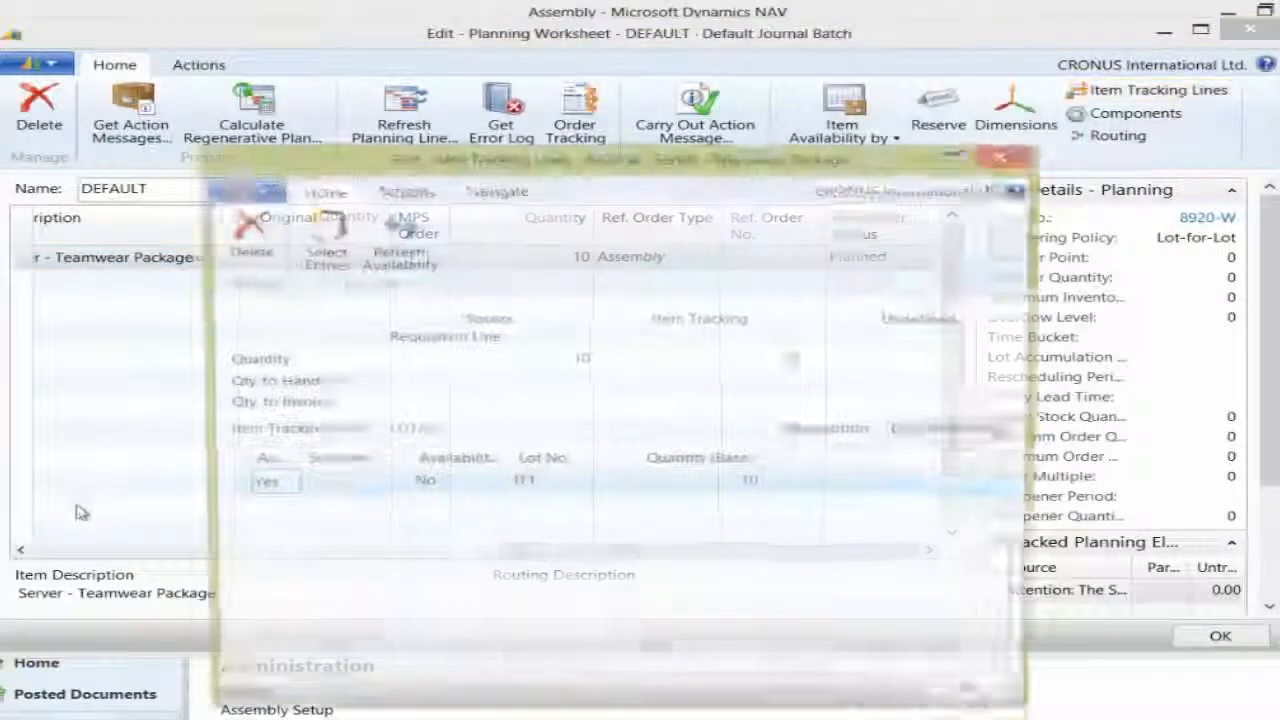